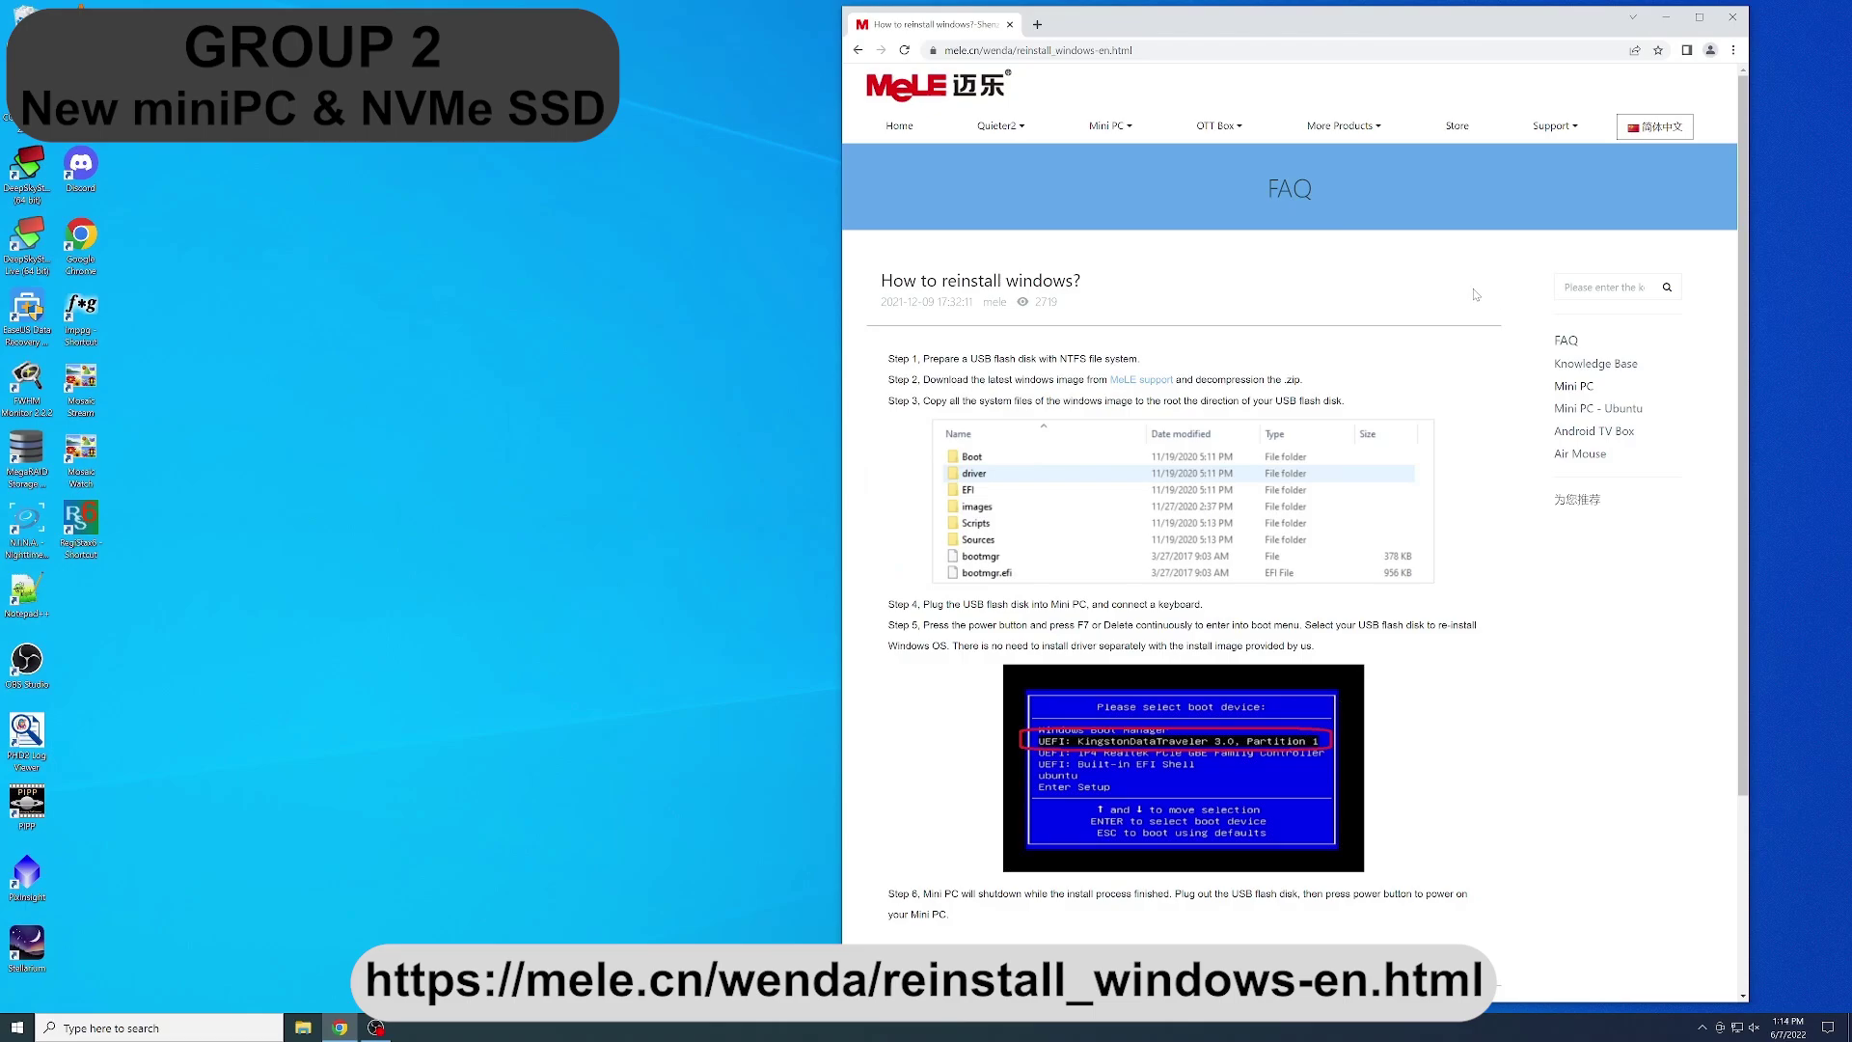
- Open the MeLE support page in a new tab and follow its Windows11 Pro 21H2 link
right_click(1158, 380)
left_click(1211, 397)
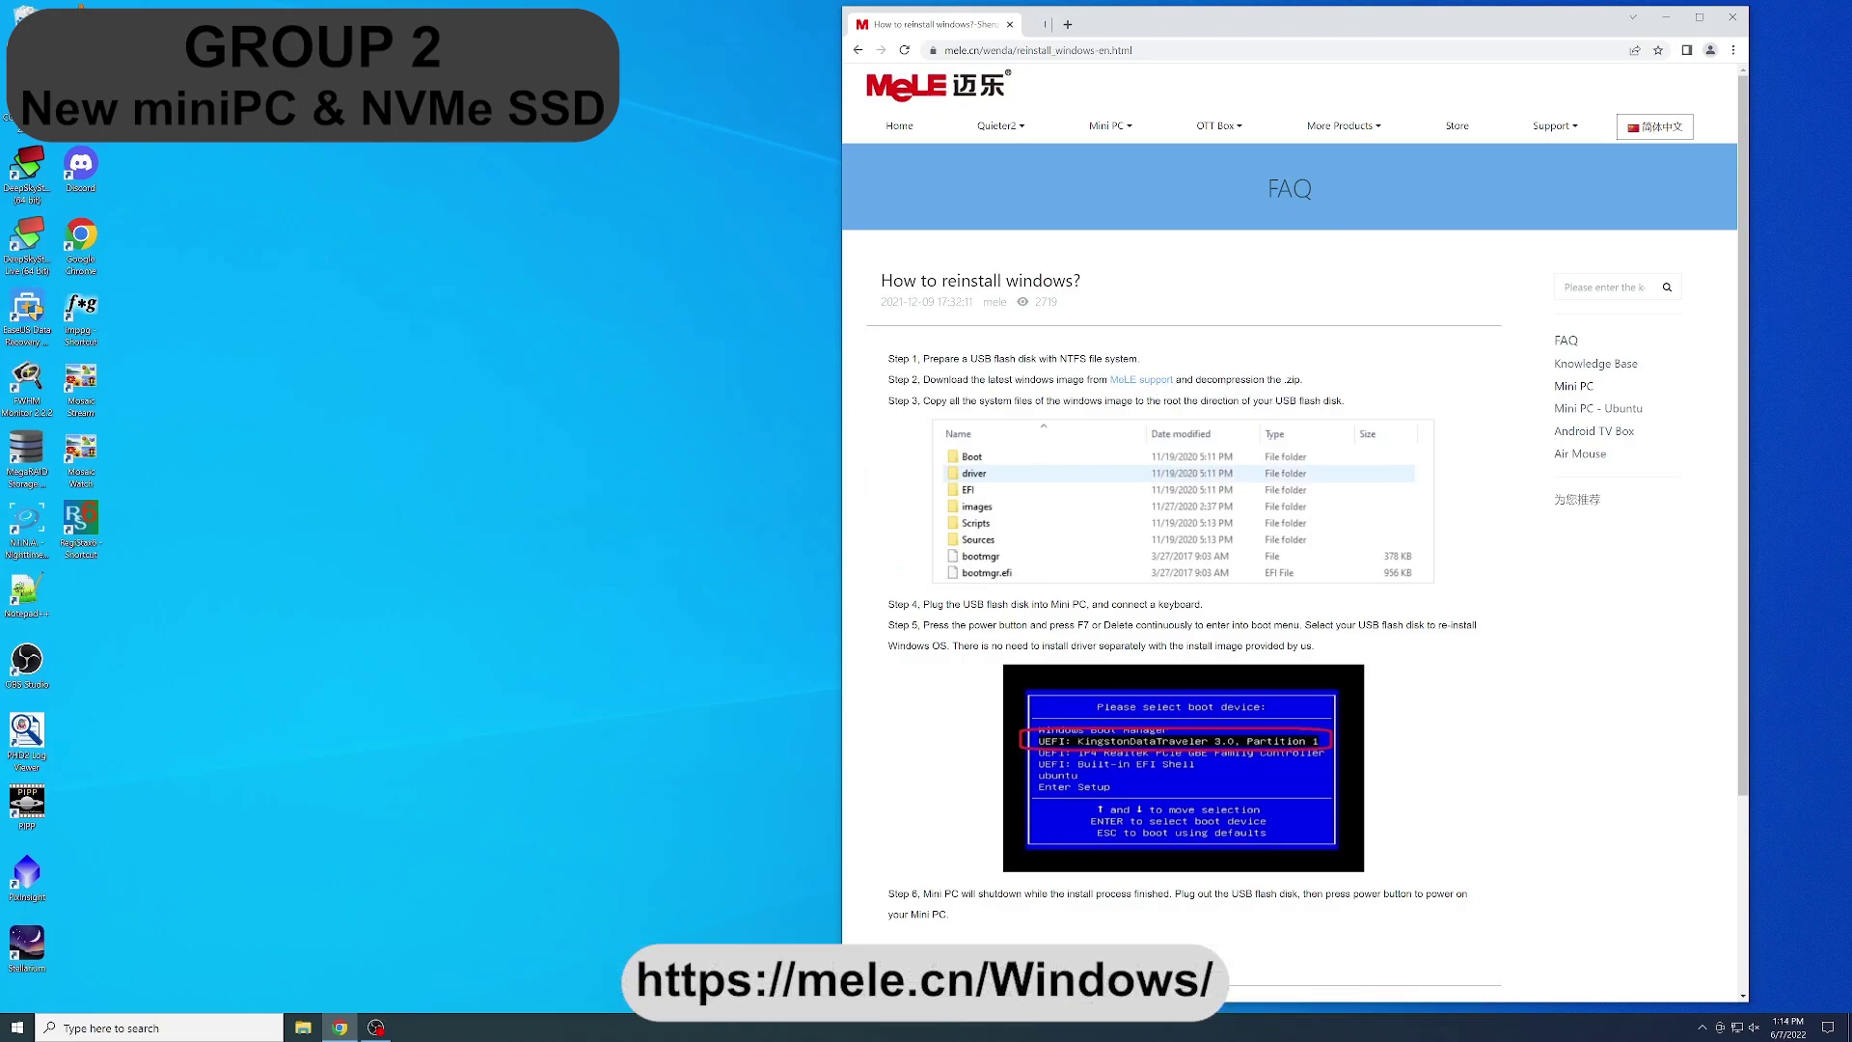
key("ctrl+Tab")
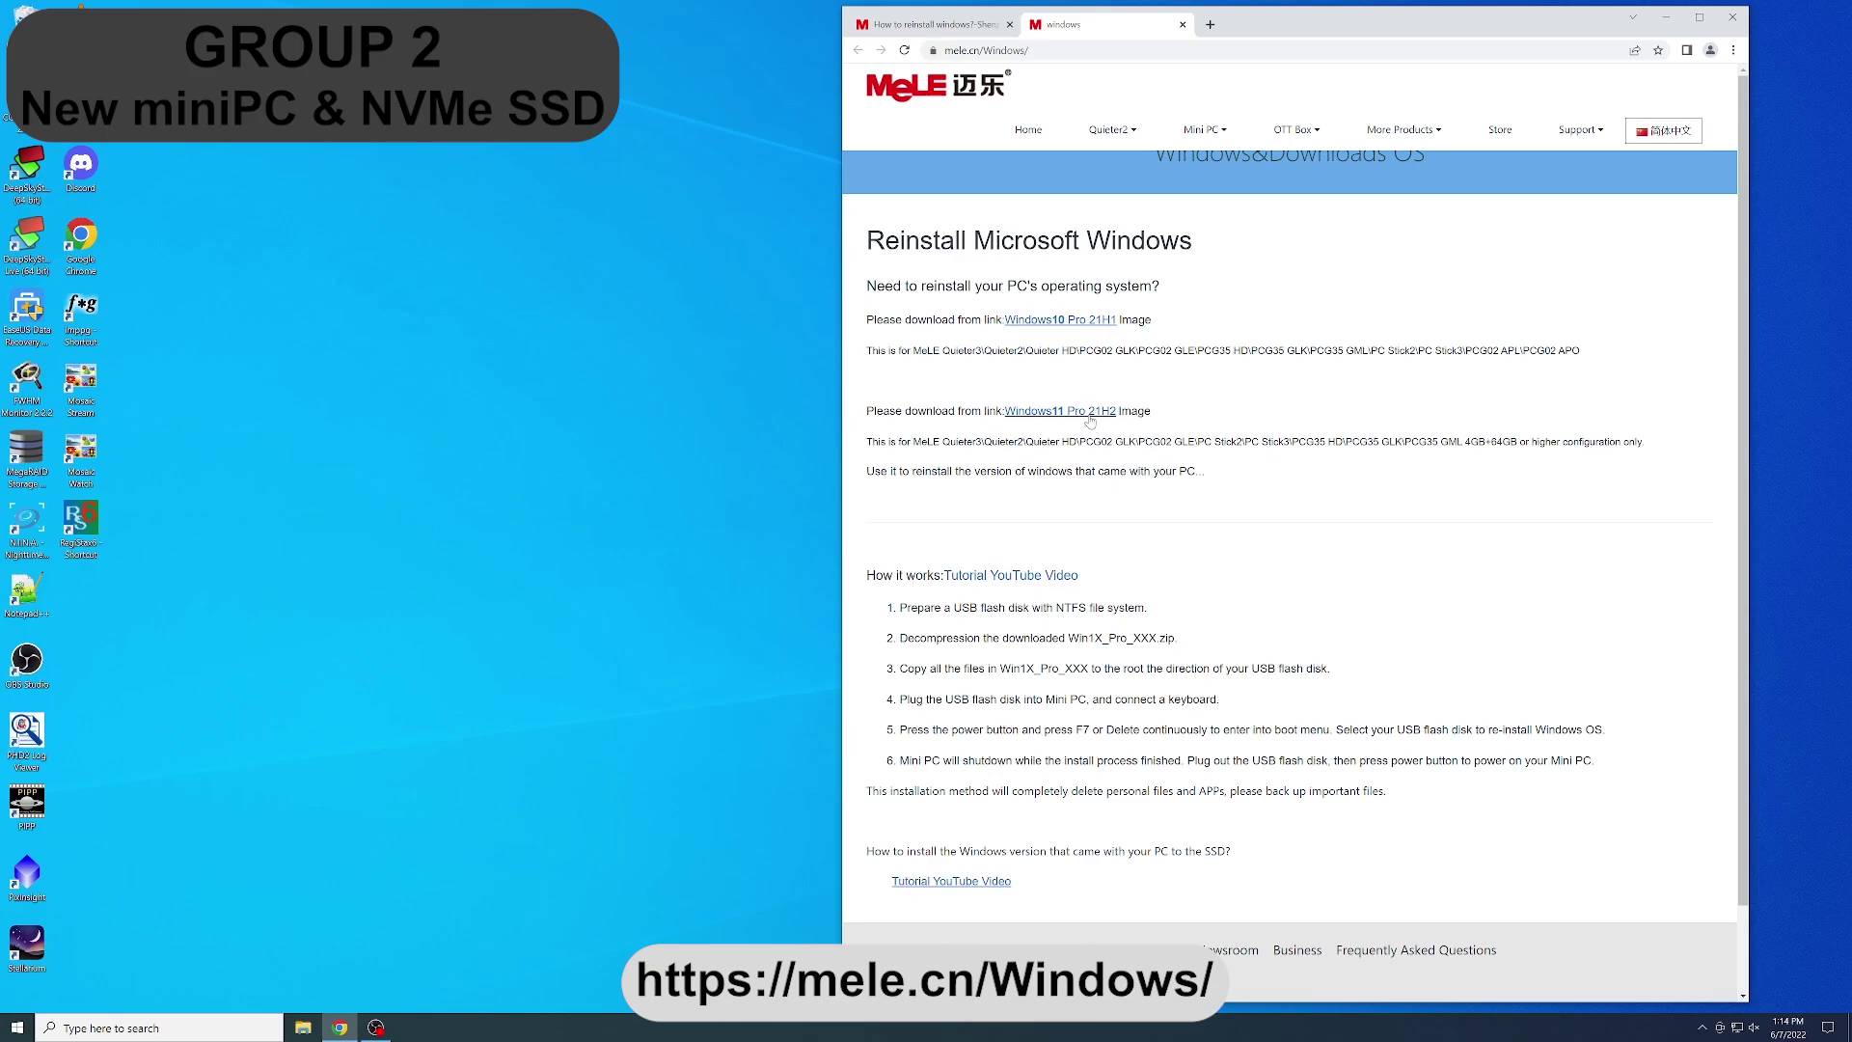
left_click(1091, 415)
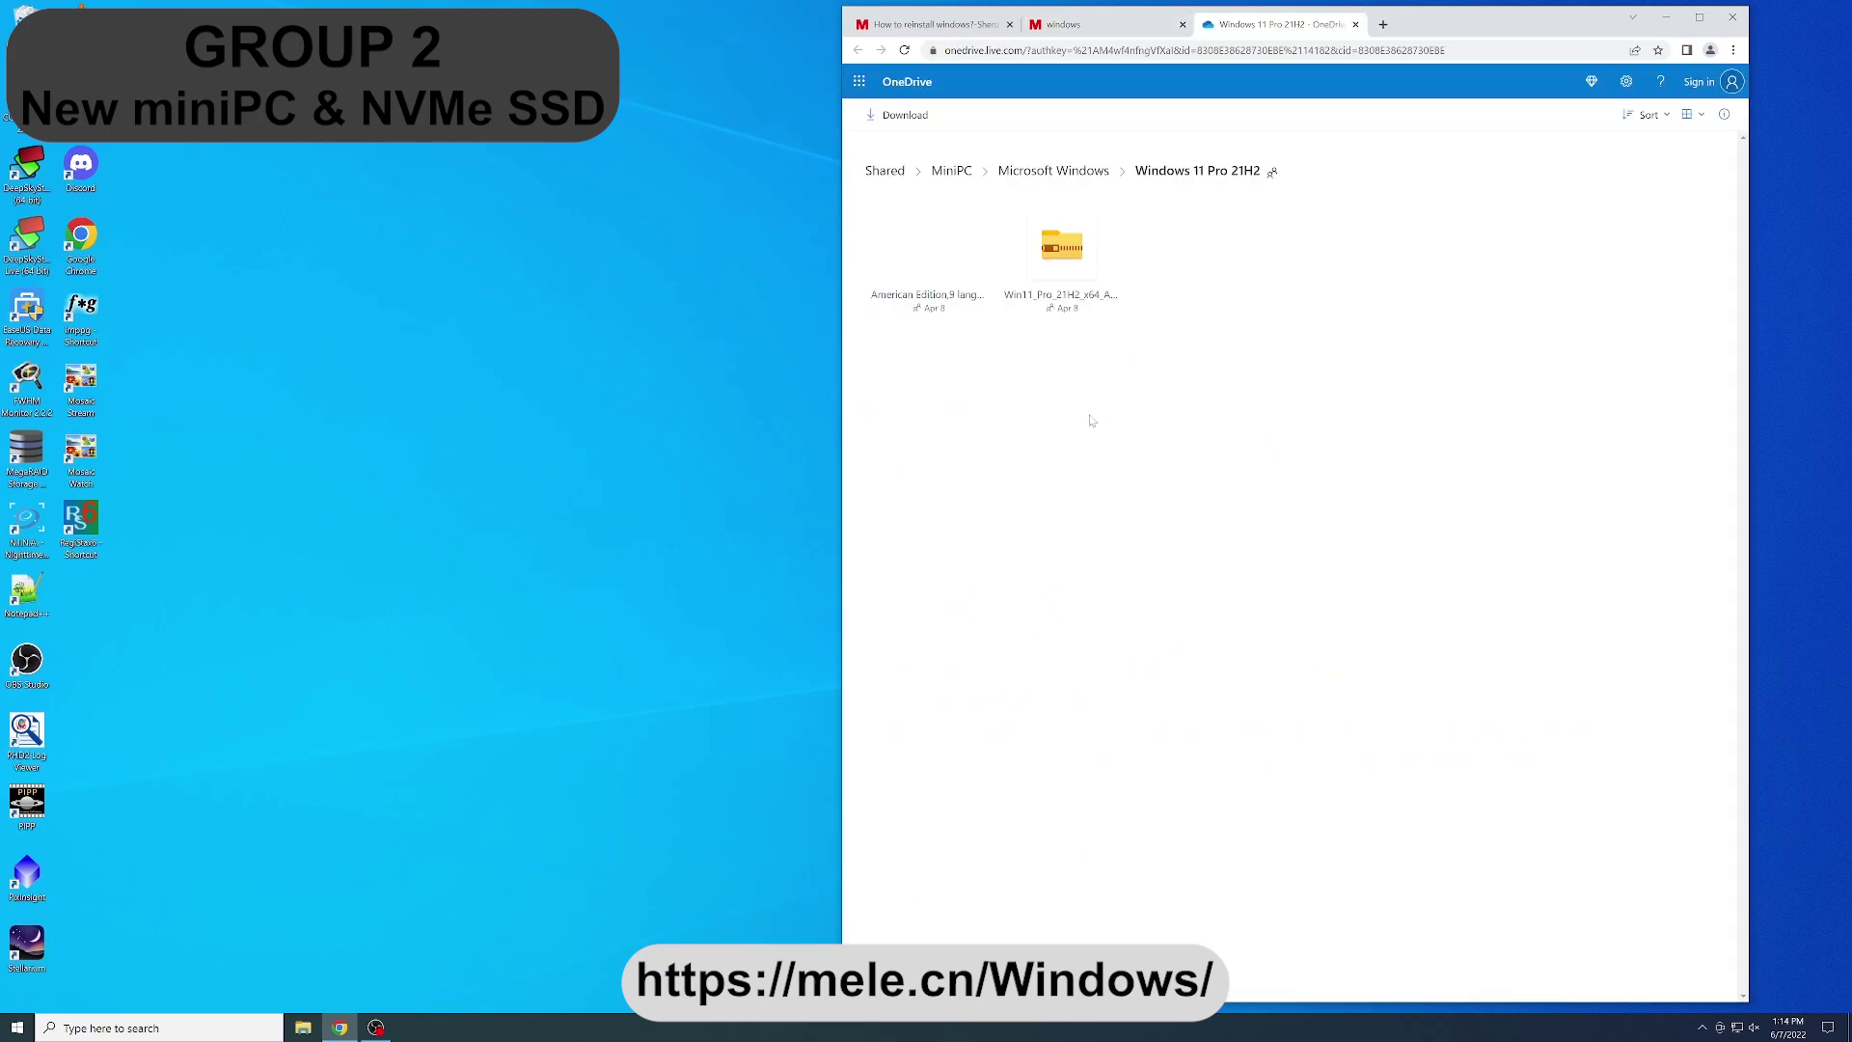
- Download the Win11_Pro_21H2 zip from OneDrive and search Windows for 'disk'
right_click(1068, 255)
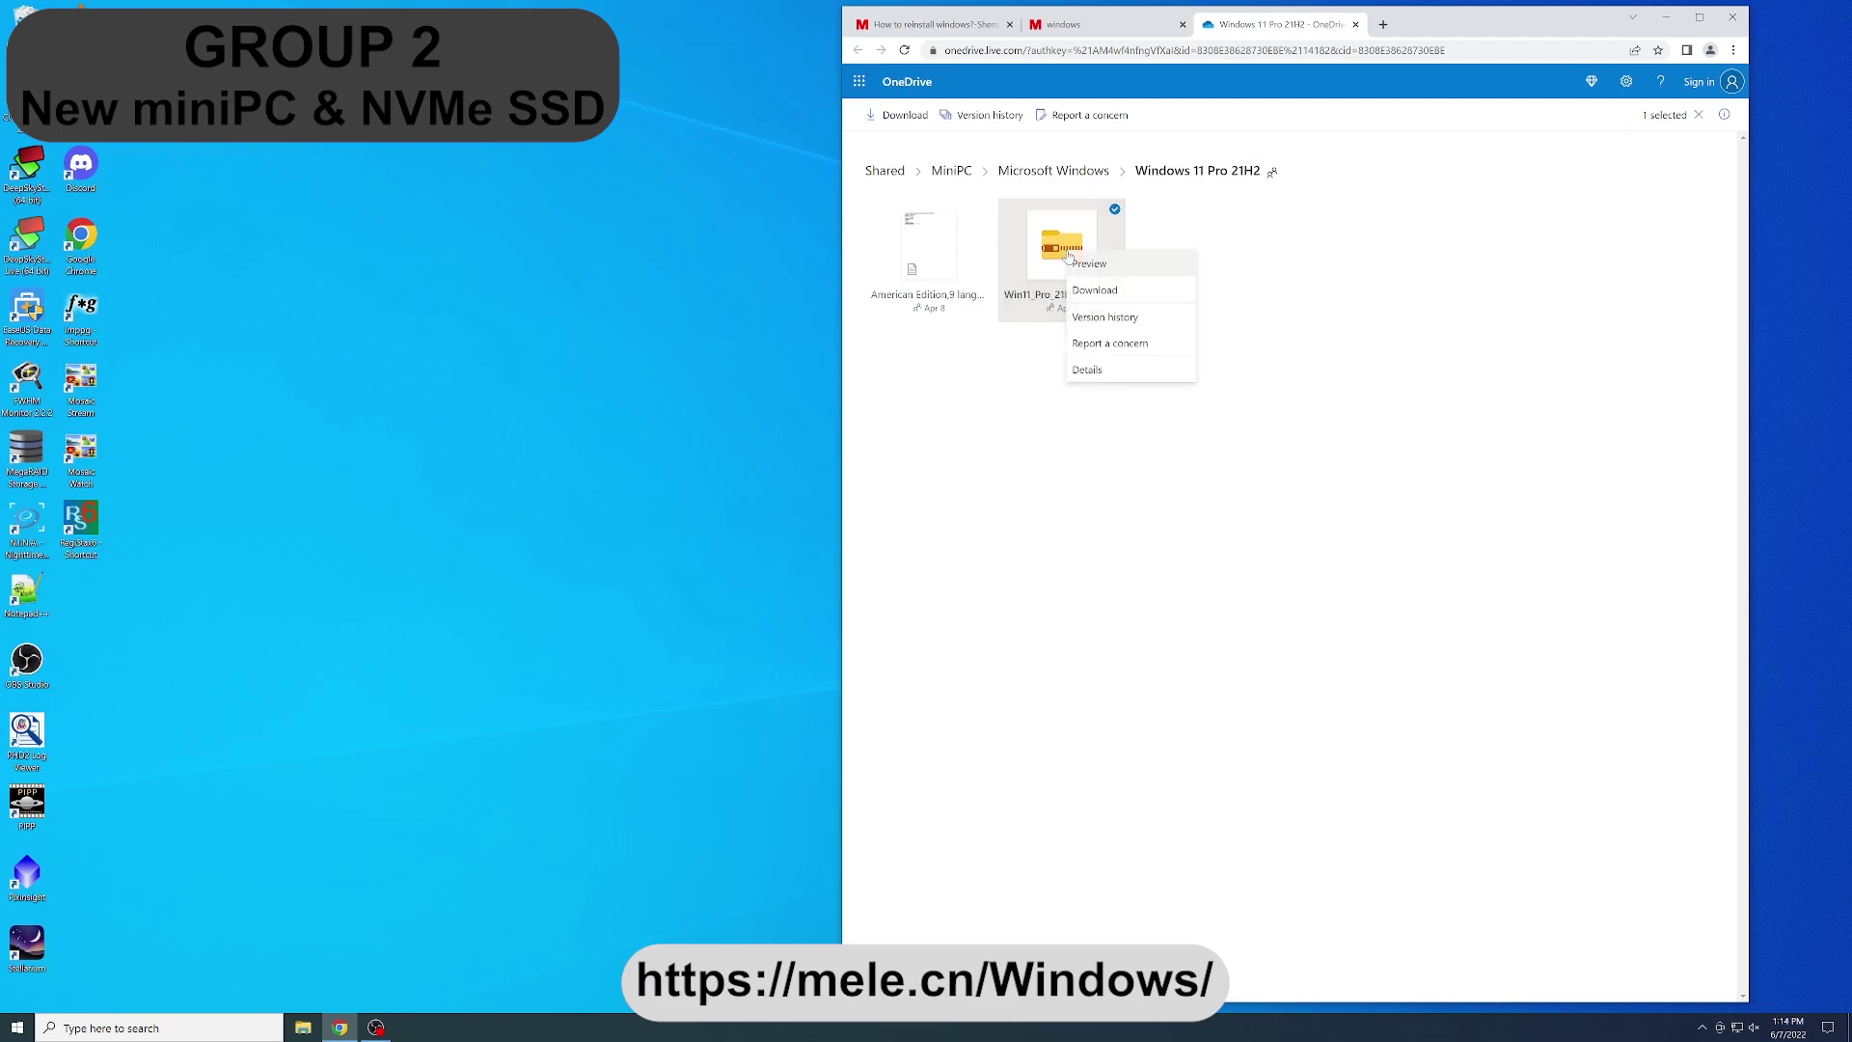
left_click(1101, 291)
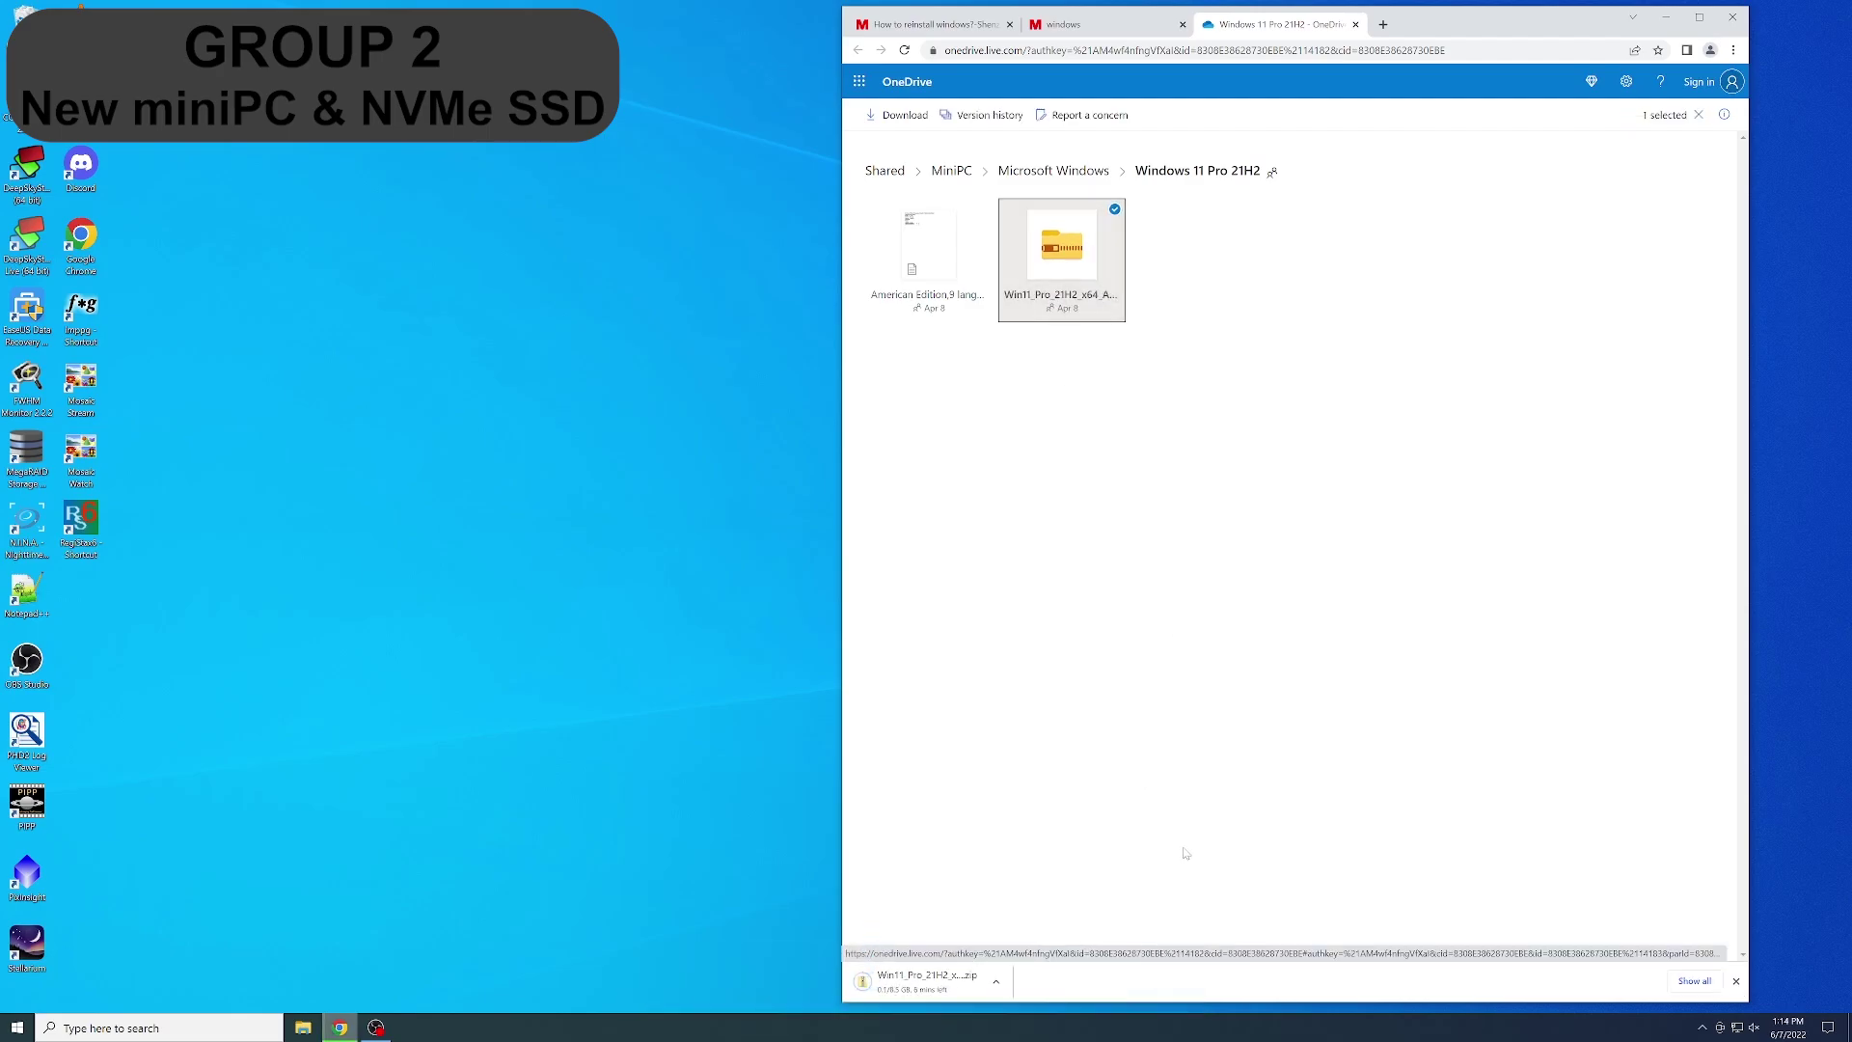
left_click(198, 1030)
type("disk")
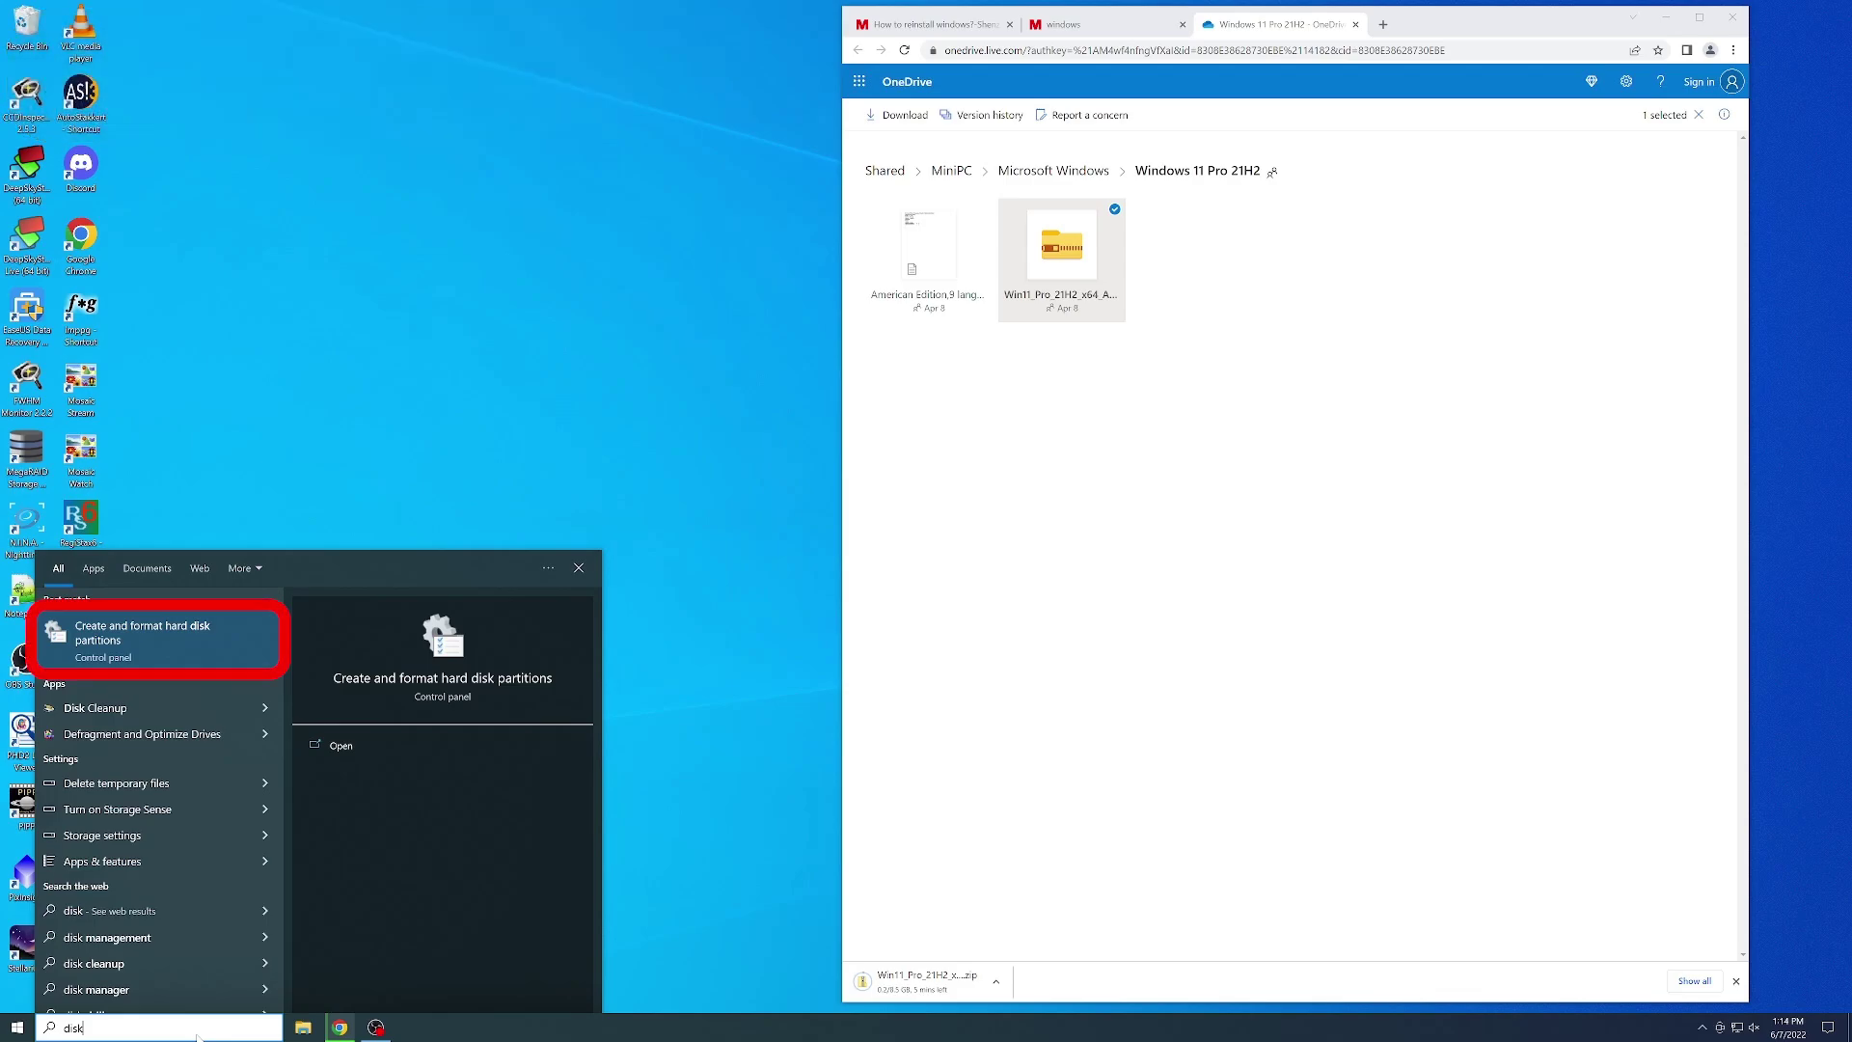
- Open Disk Management and start a New Simple Volume on Disk 3's unallocated space
left_click(226, 662)
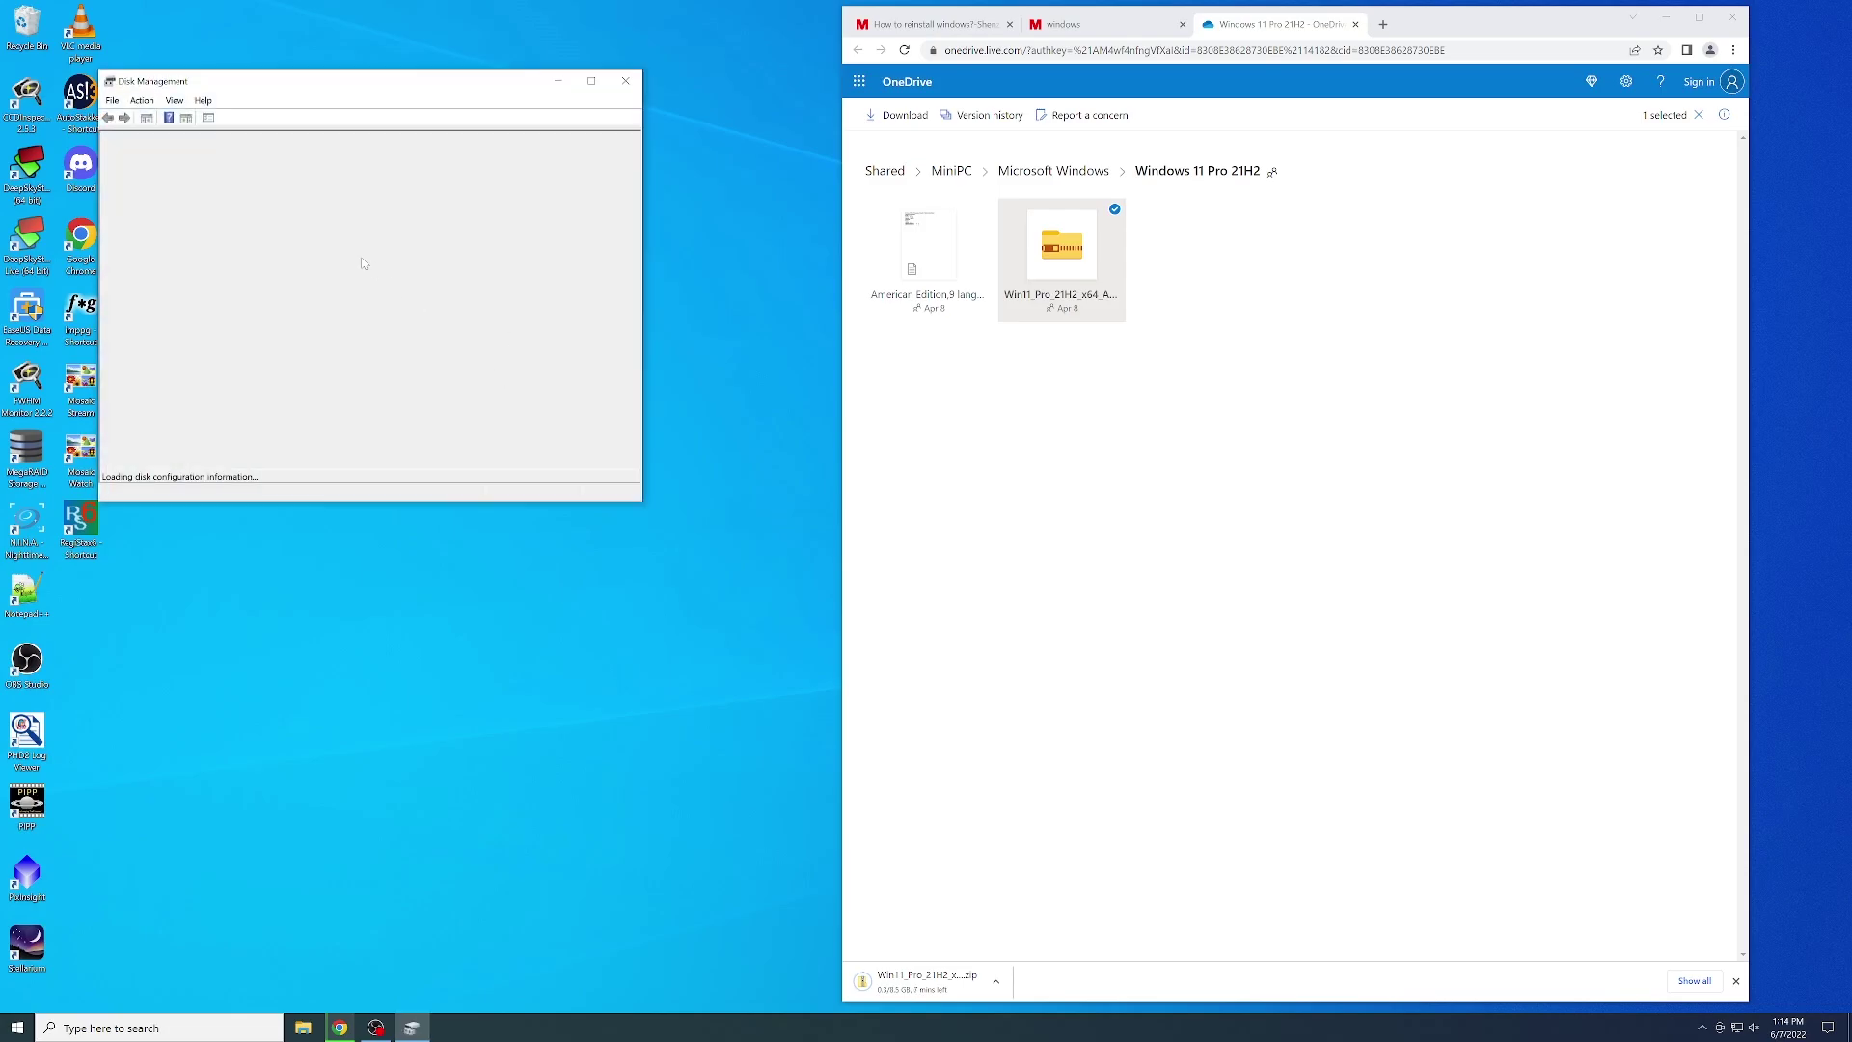
scroll(175, 386, "down", 5)
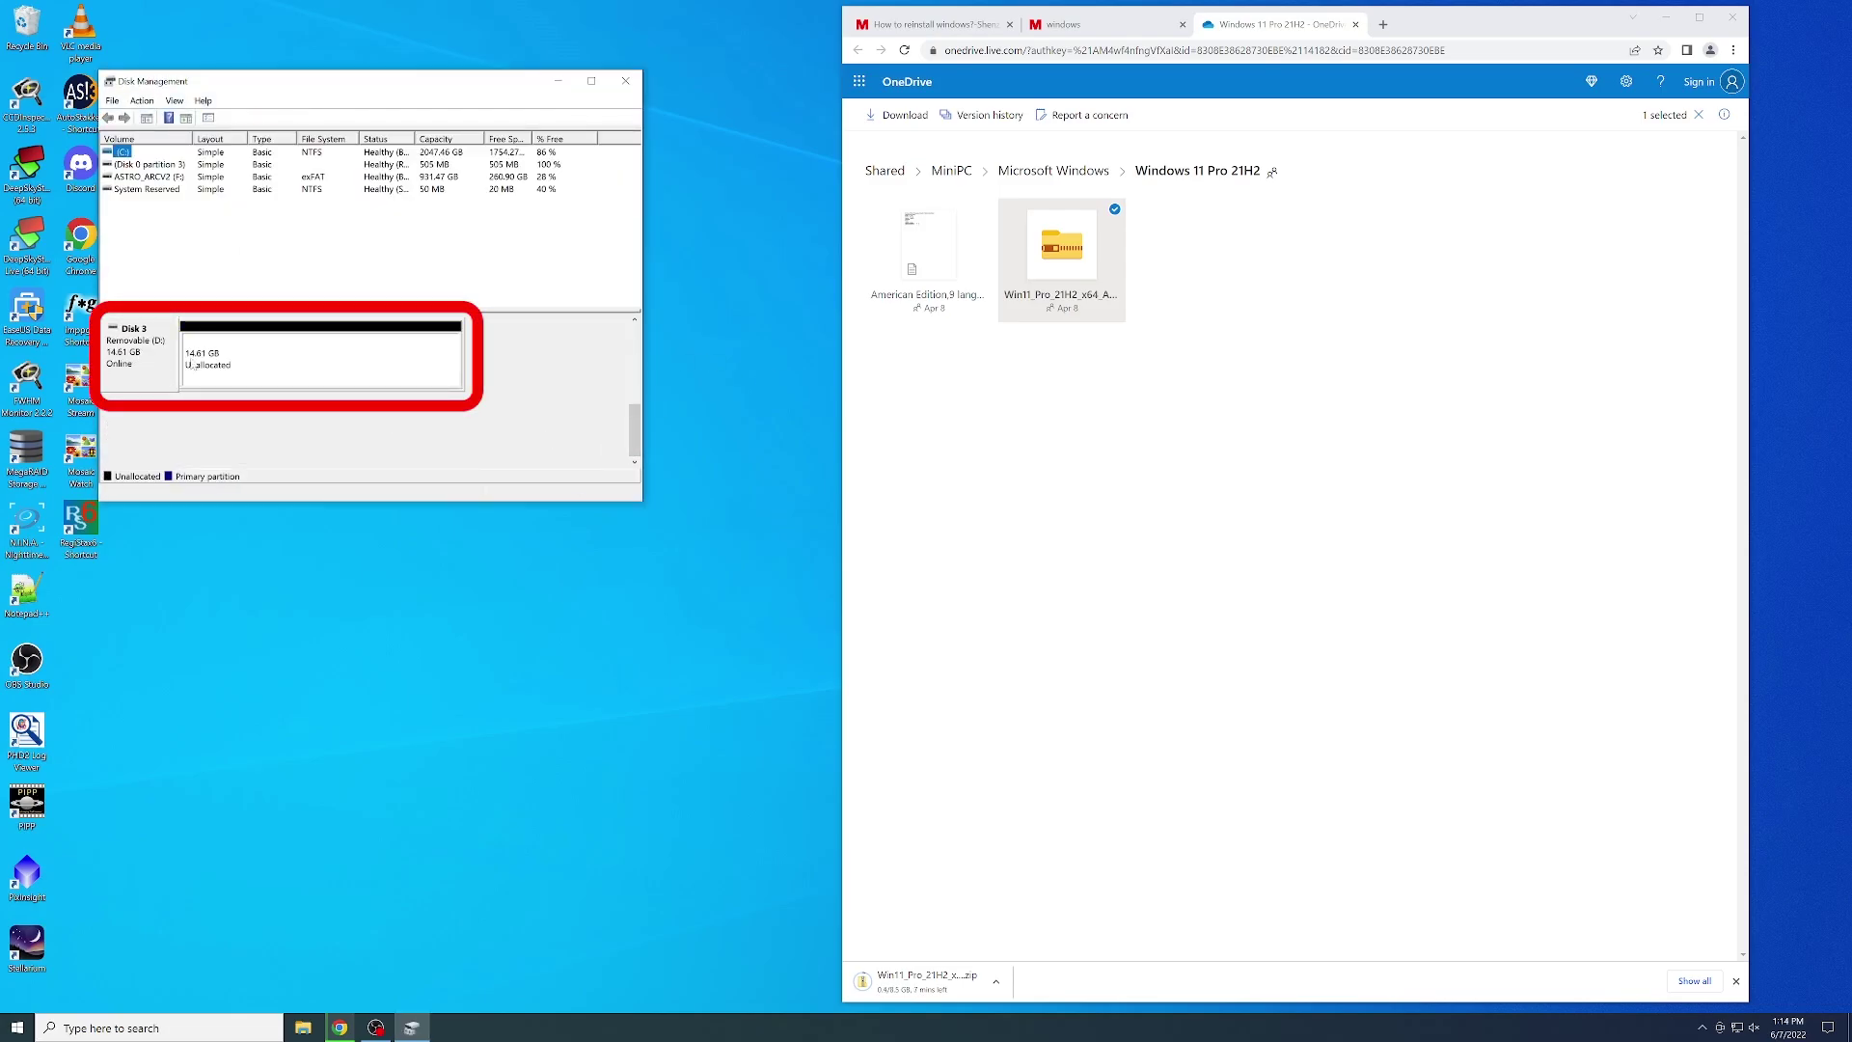
left_click(233, 366)
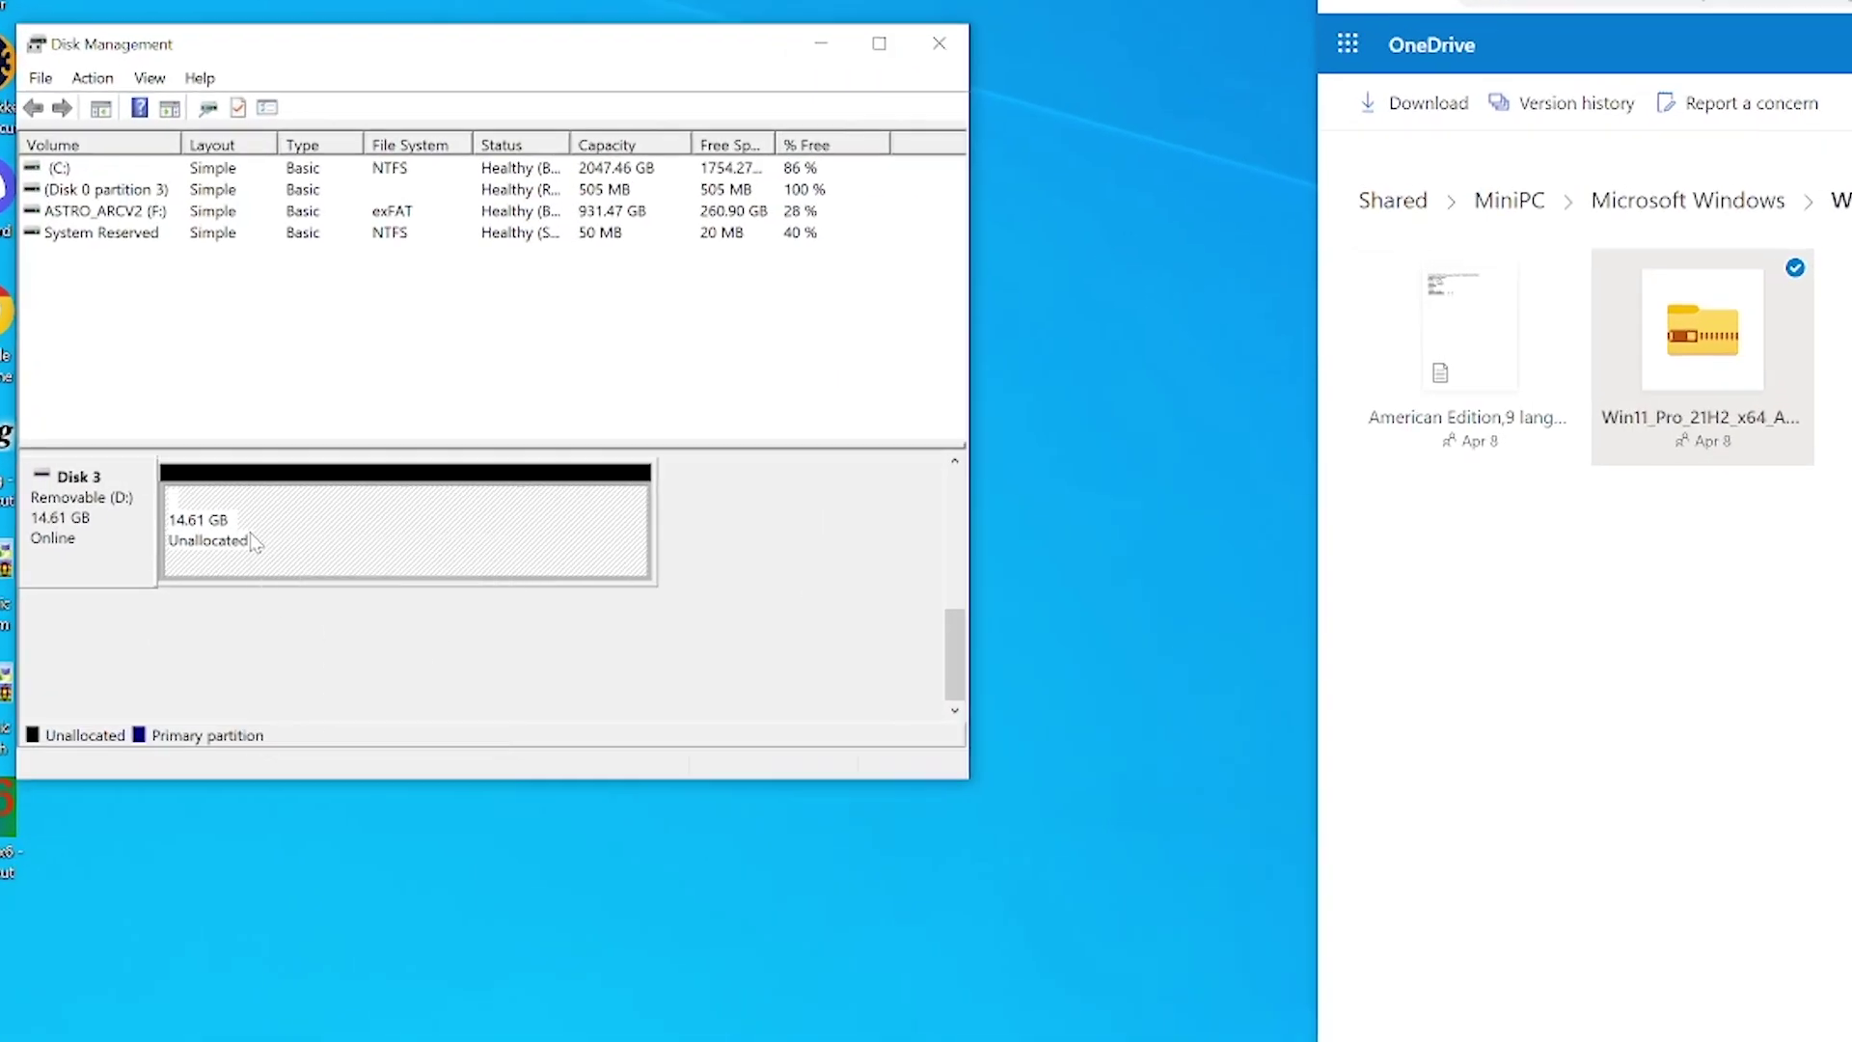
right_click(233, 366)
left_click(363, 550)
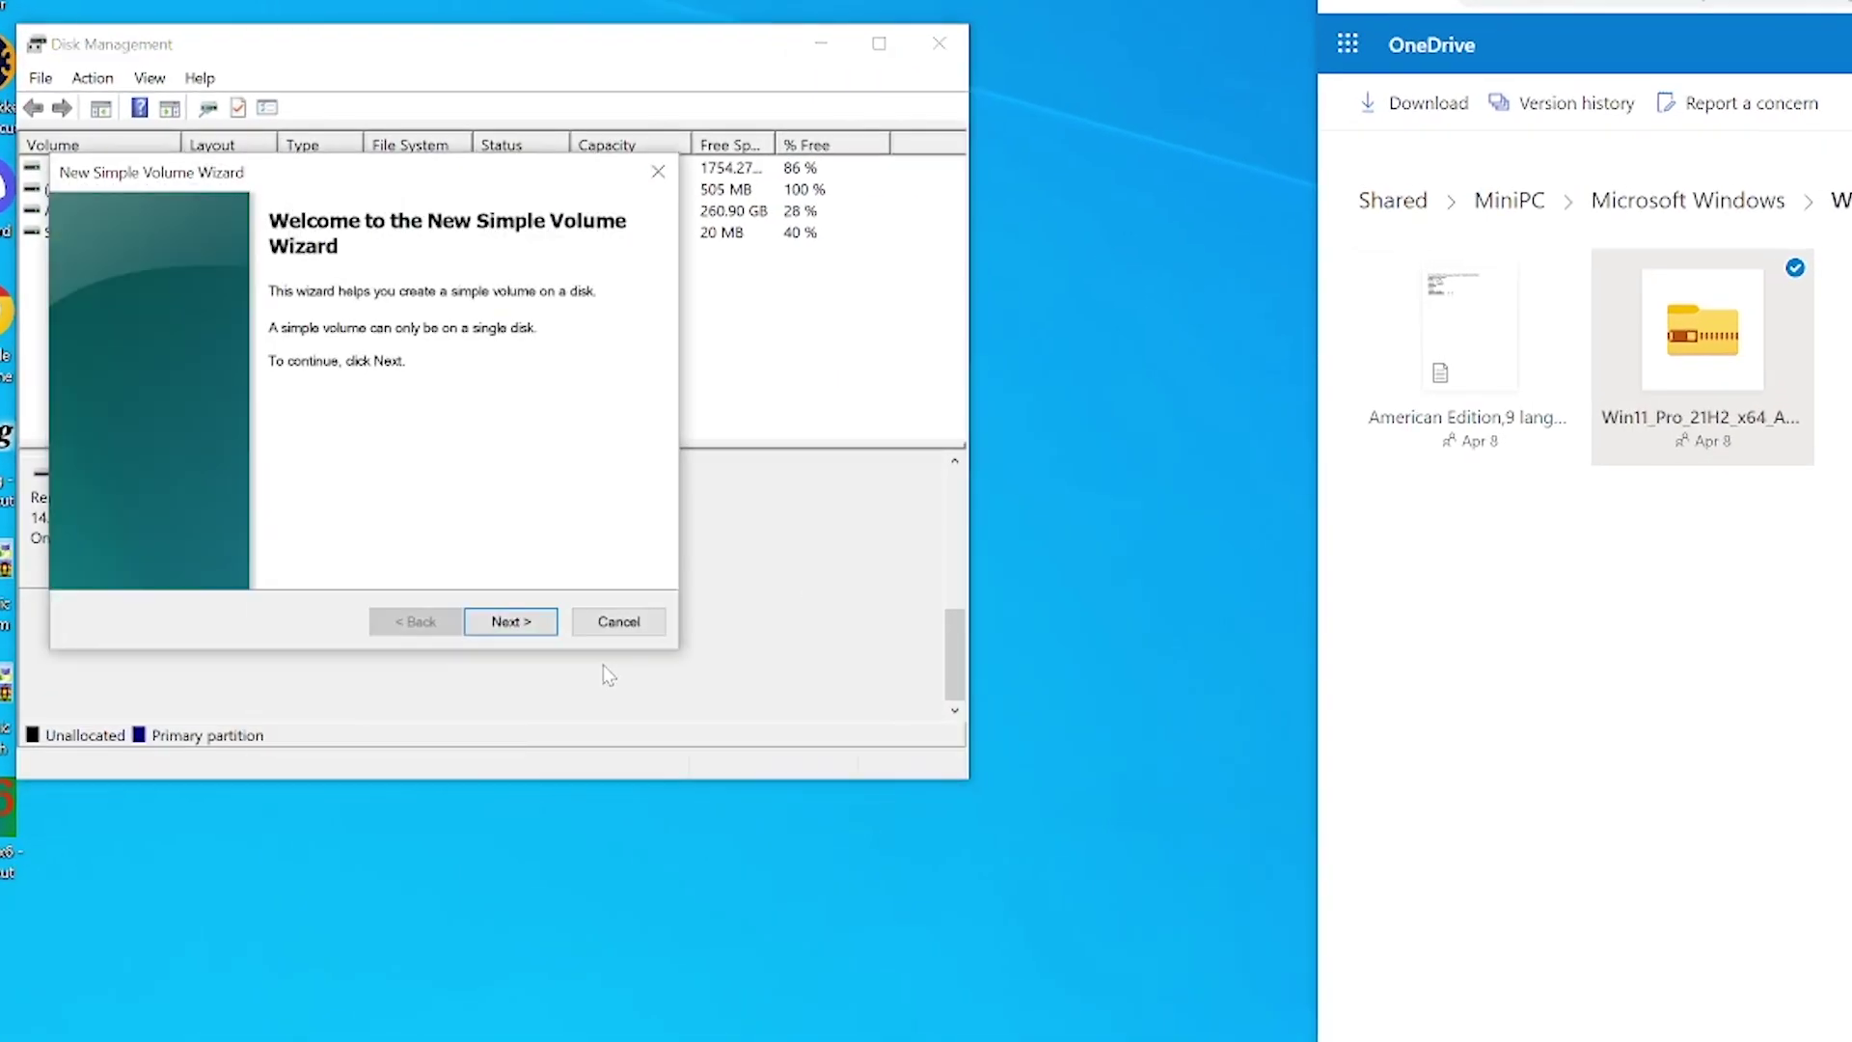
- Create a full-size 14954 MB NTFS volume as drive G: labelled Win11_Q3
left_click(520, 622)
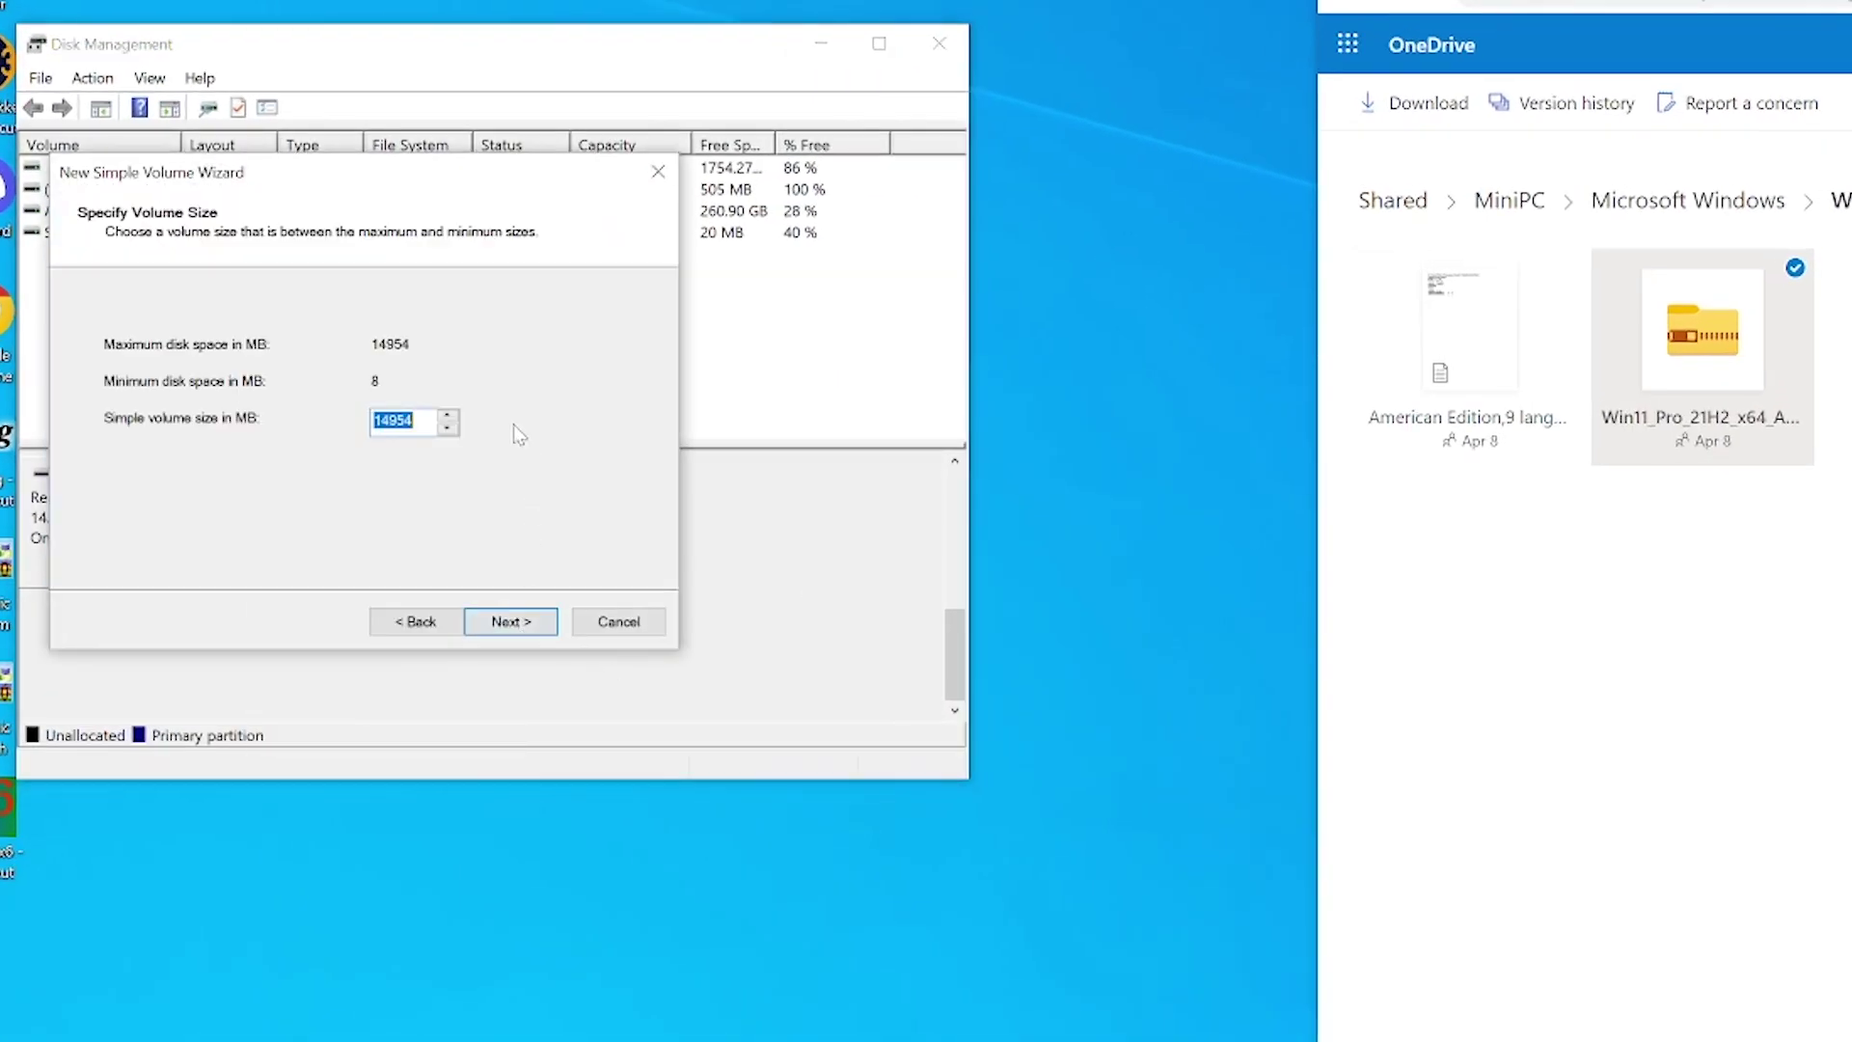
left_click(517, 623)
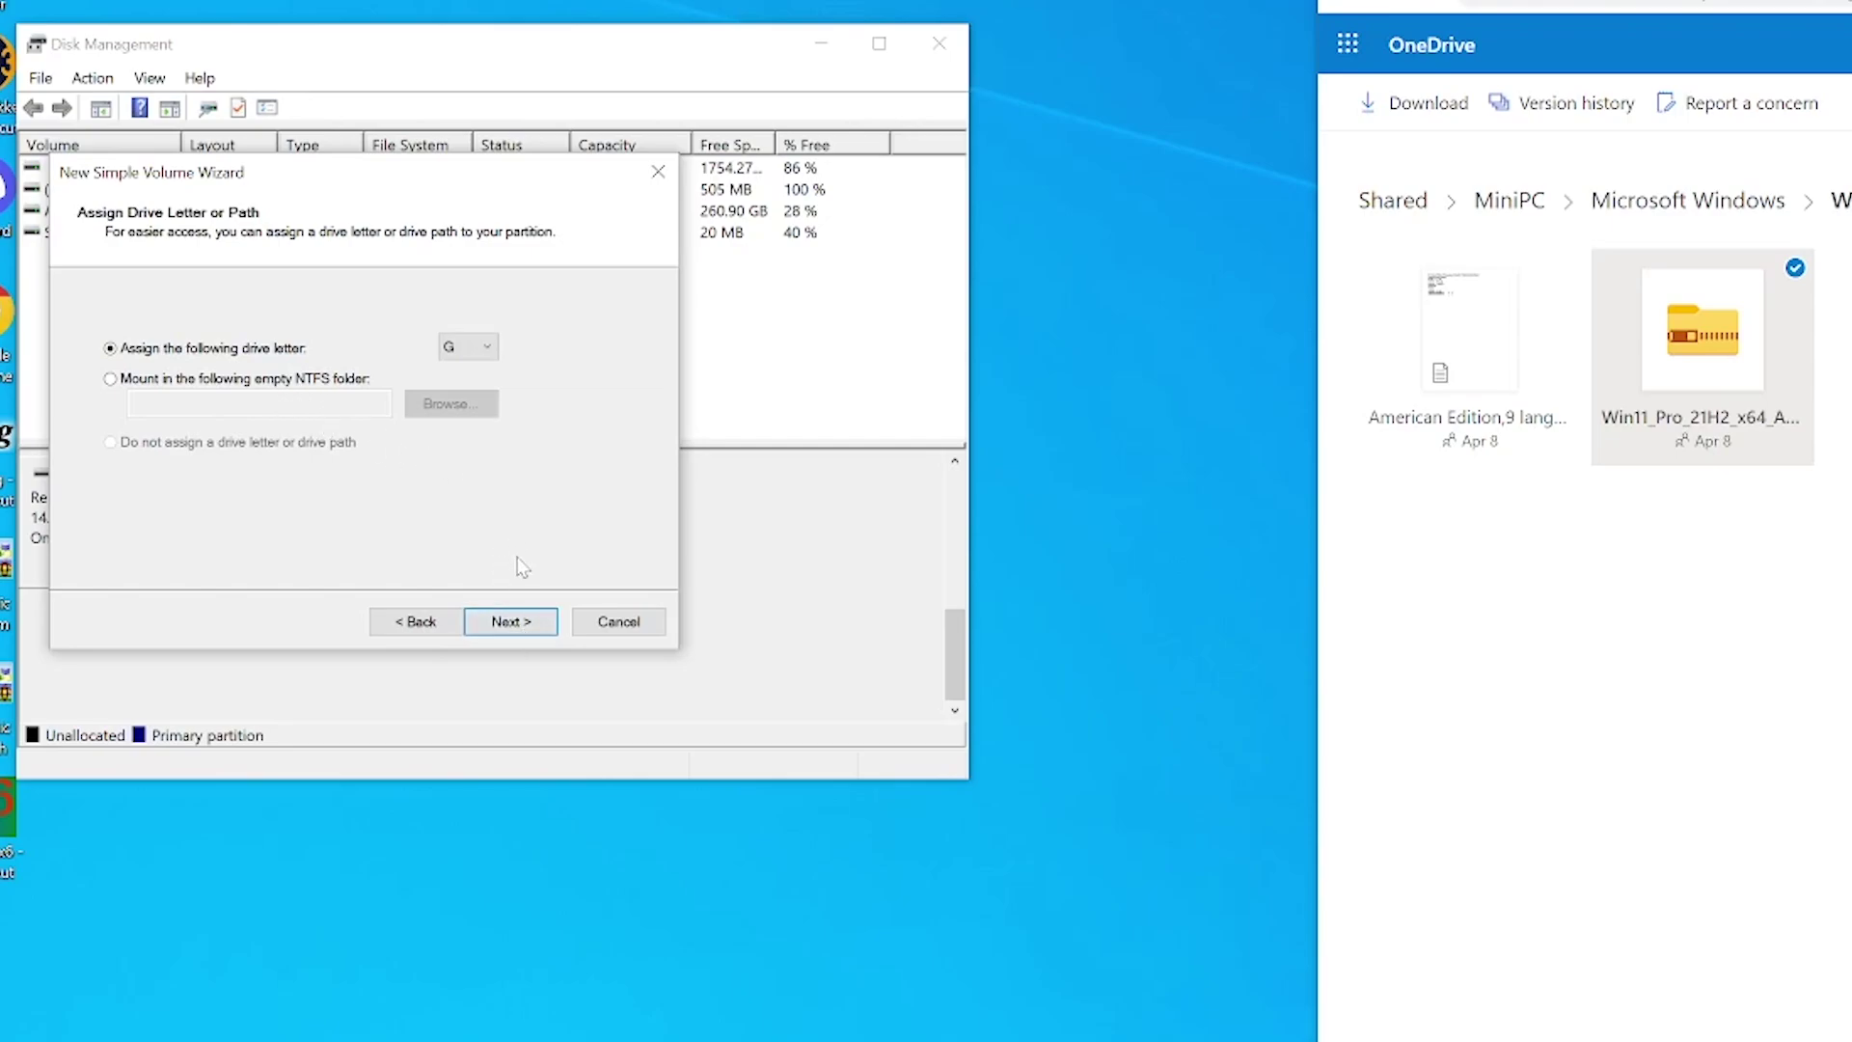
left_click(527, 623)
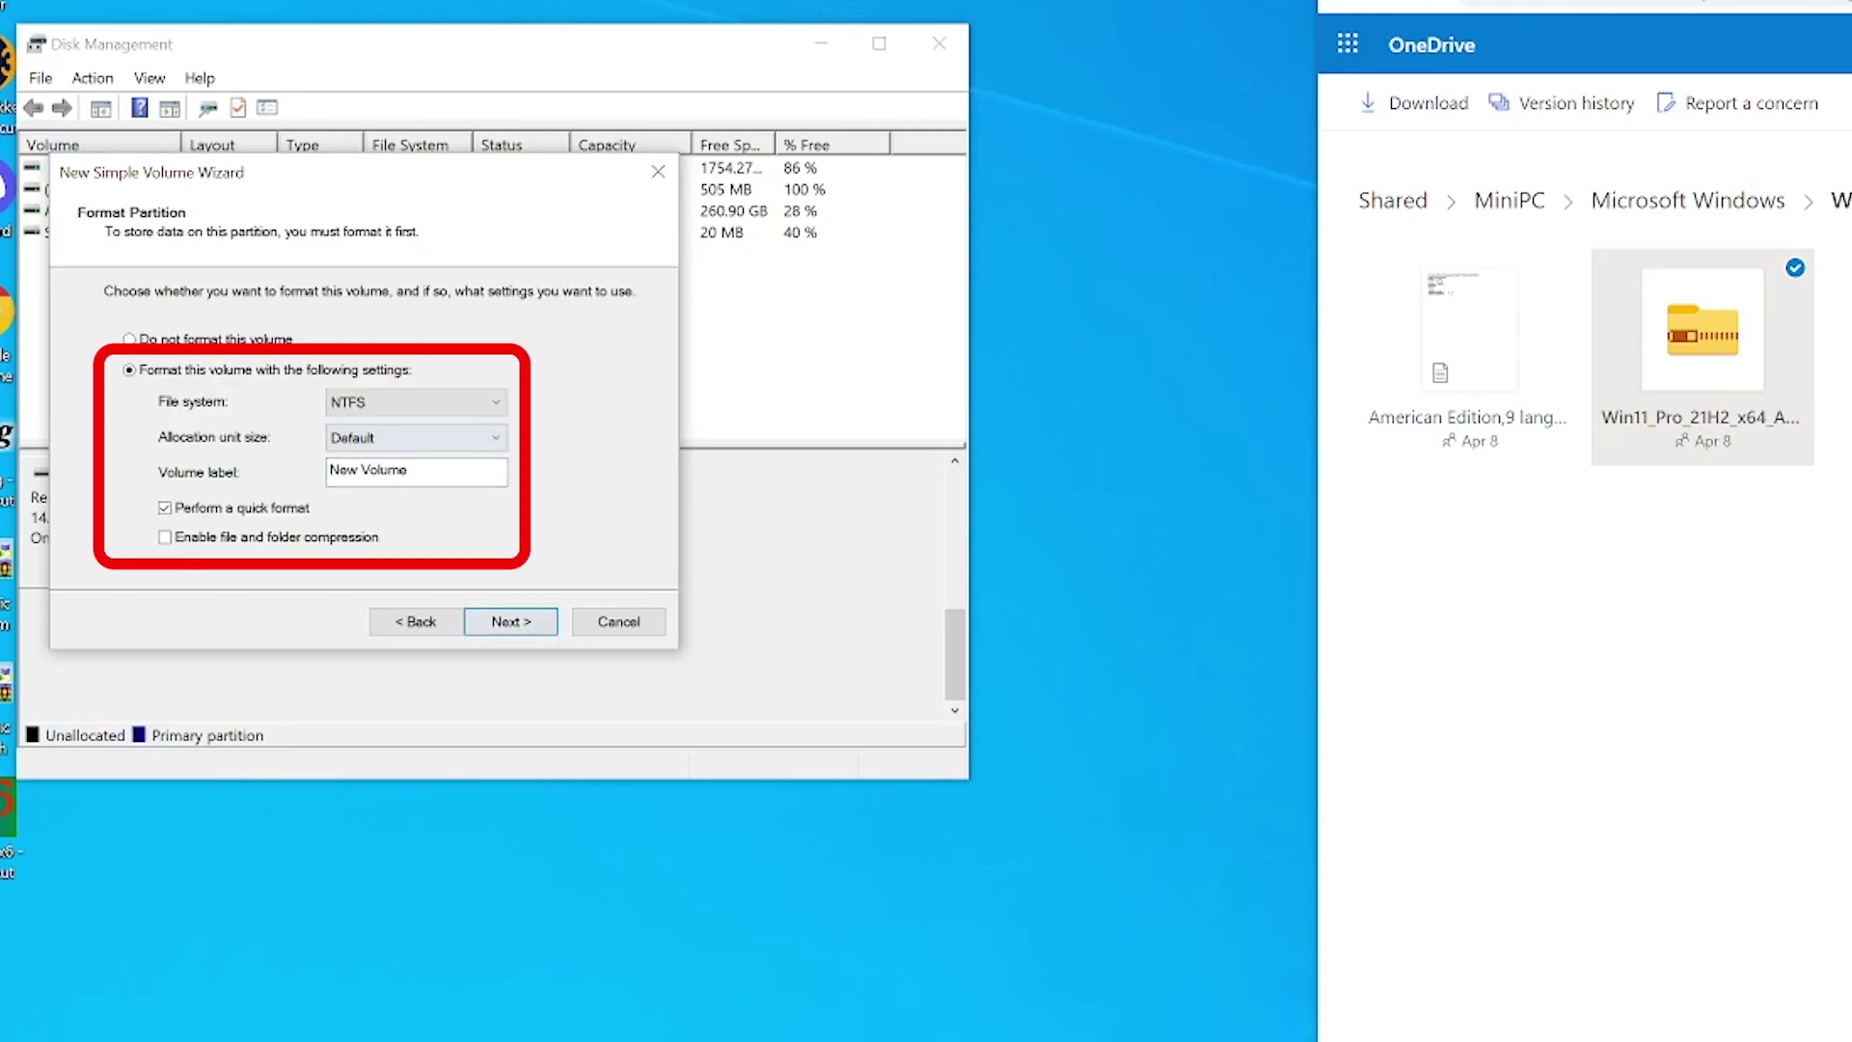
key("Tab")
type("Win11_Q3")
left_click(496, 624)
left_click(511, 622)
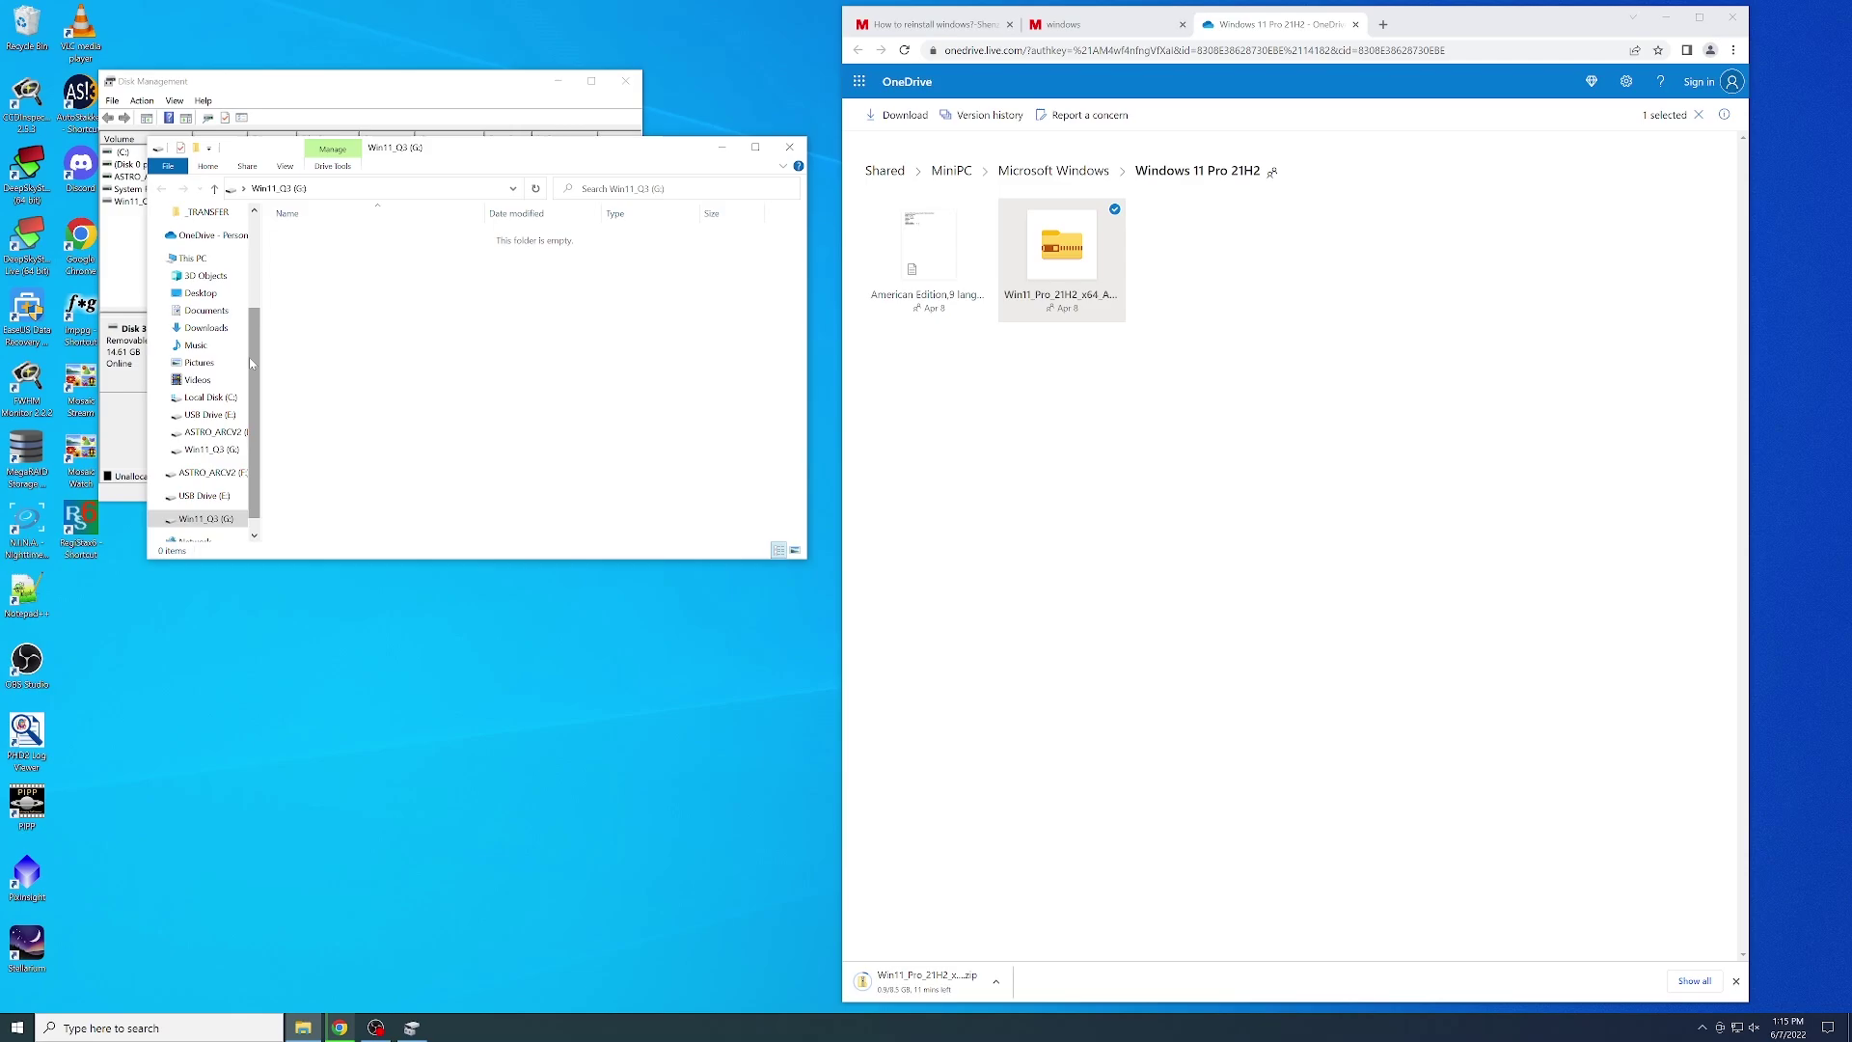
- Close Disk Management, paste every file from the Win11 zip onto G:, and open G:'s Scripts folder
left_click(579, 43)
left_click(938, 43)
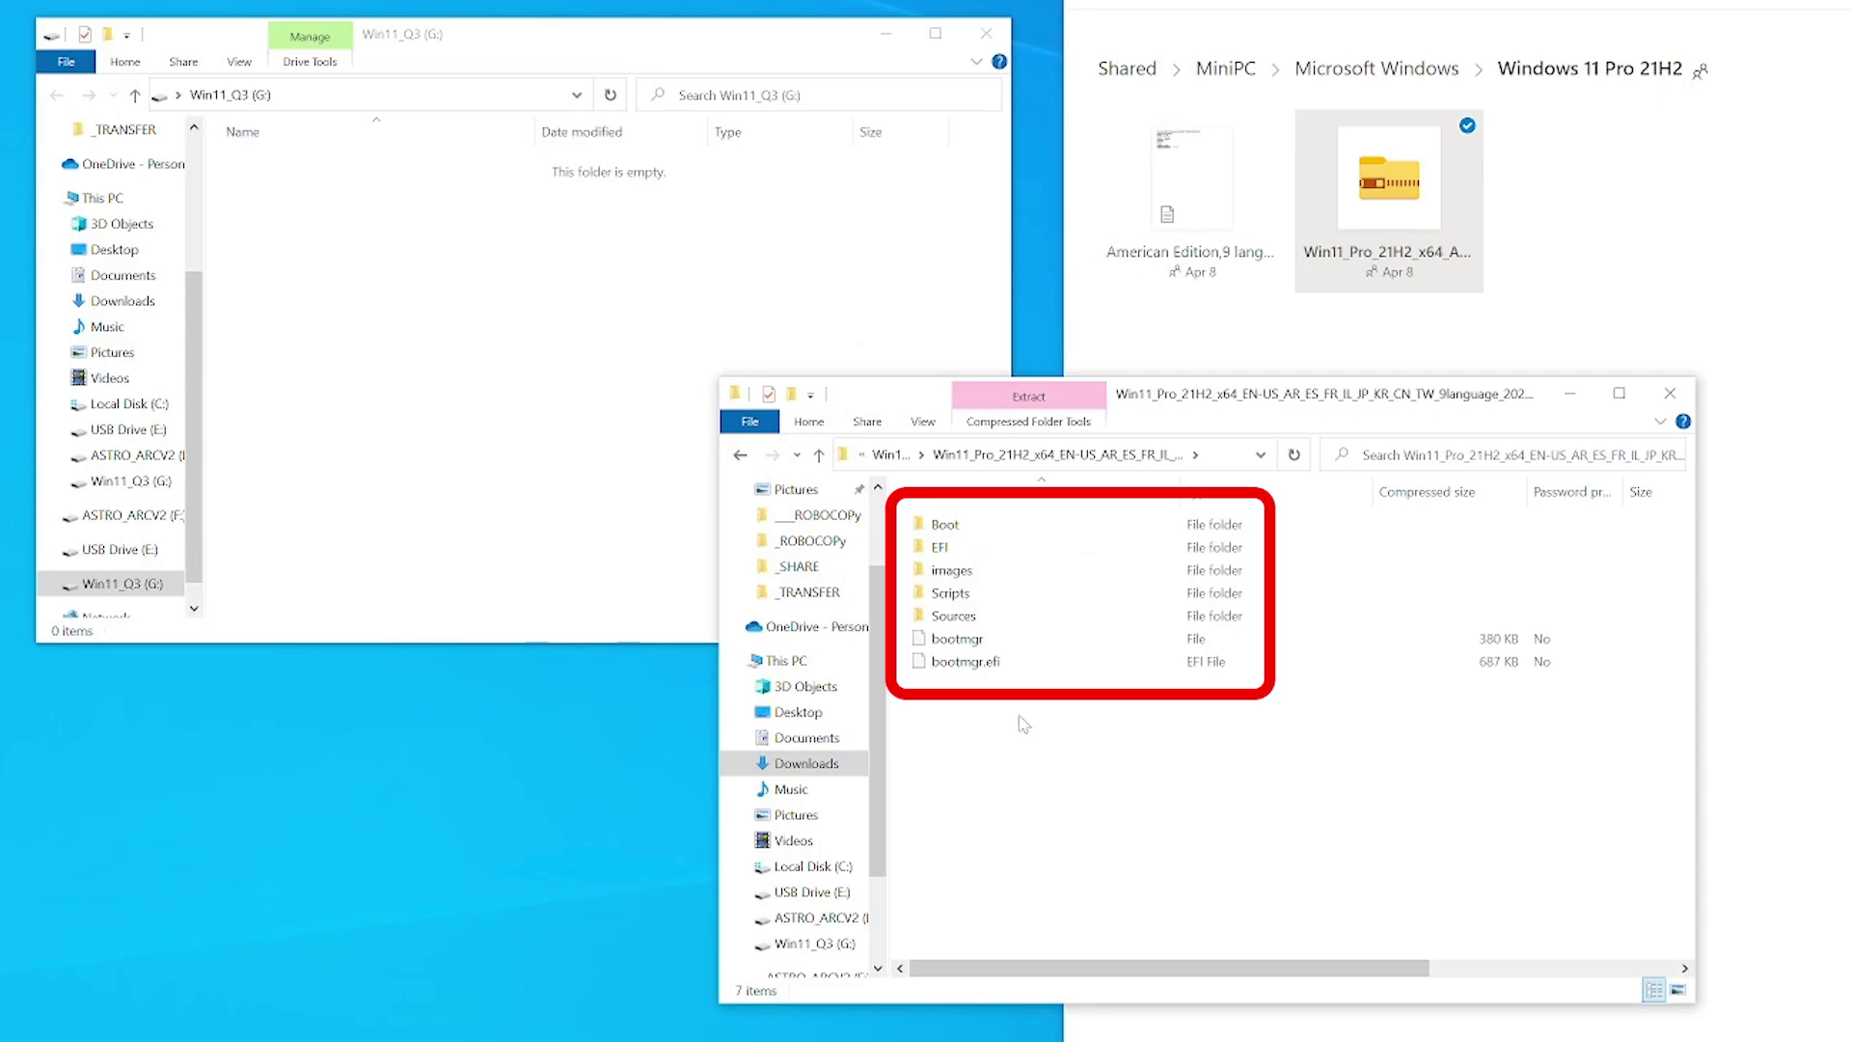
key("ctrl+a")
key("ctrl+c")
left_click(331, 289)
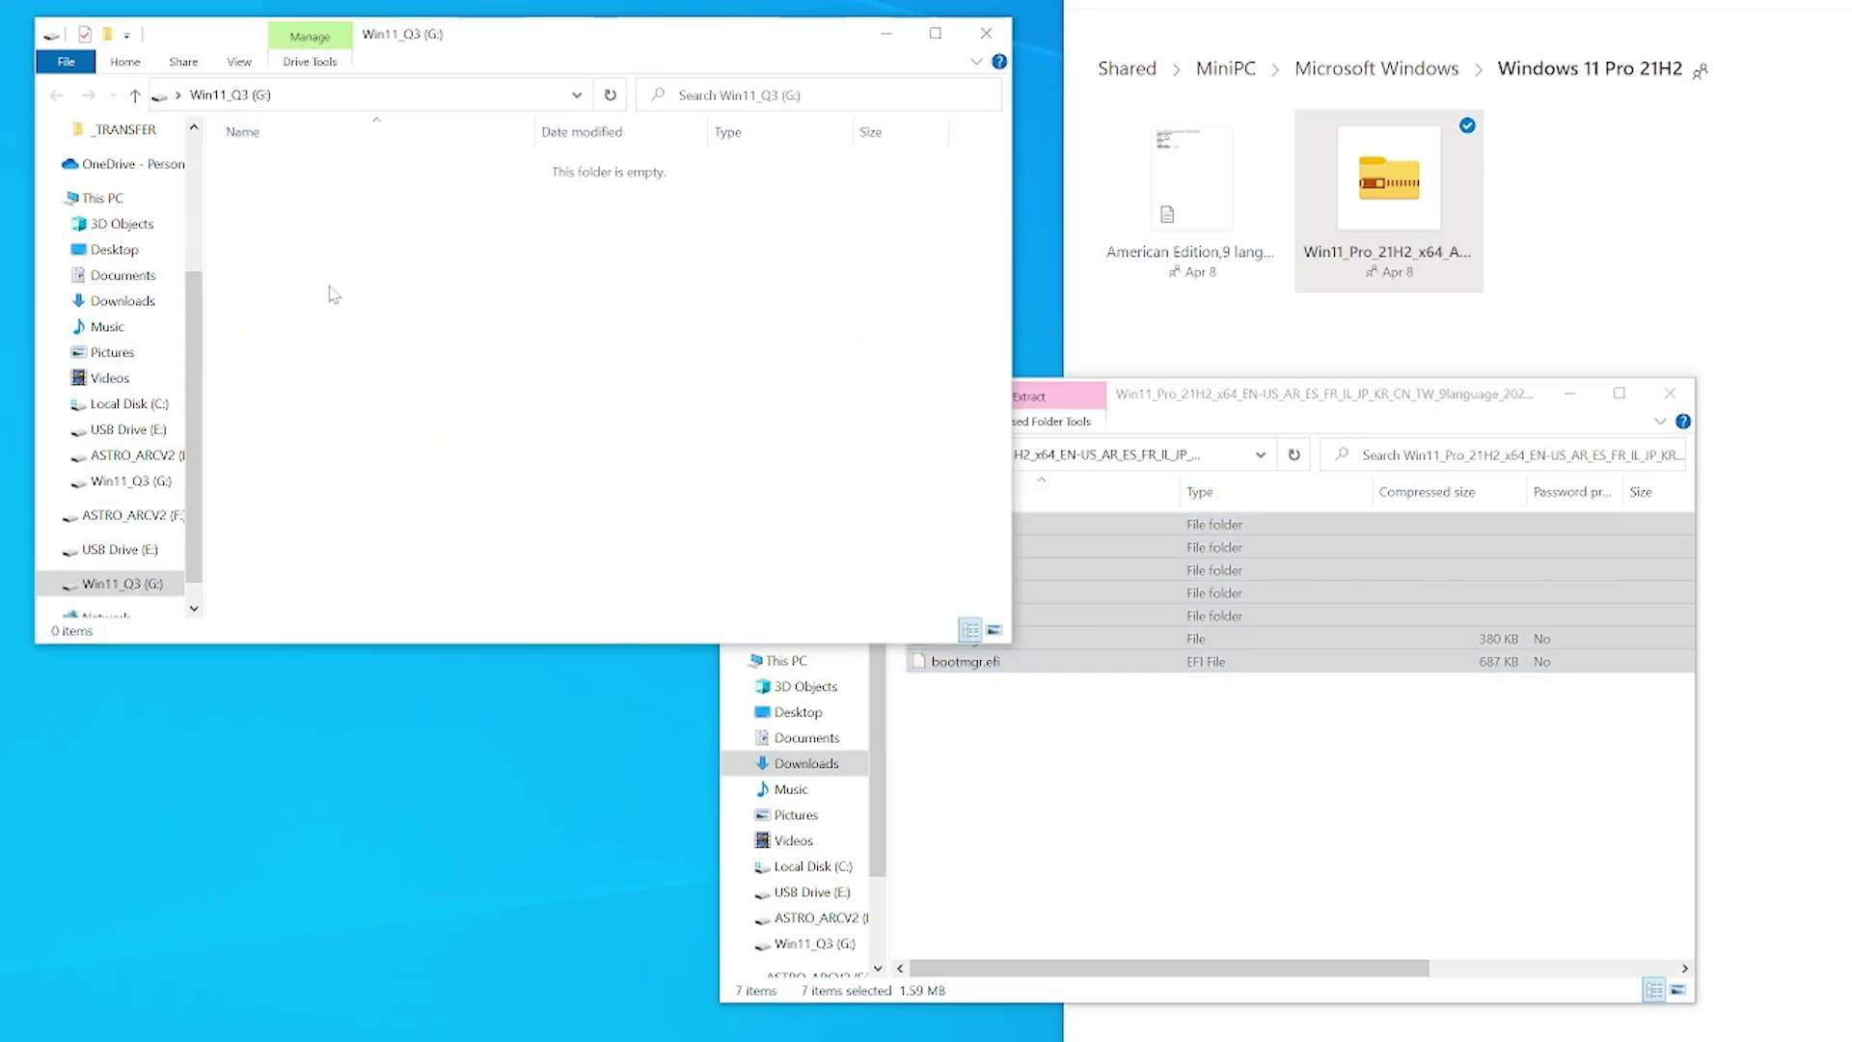
key("ctrl+v")
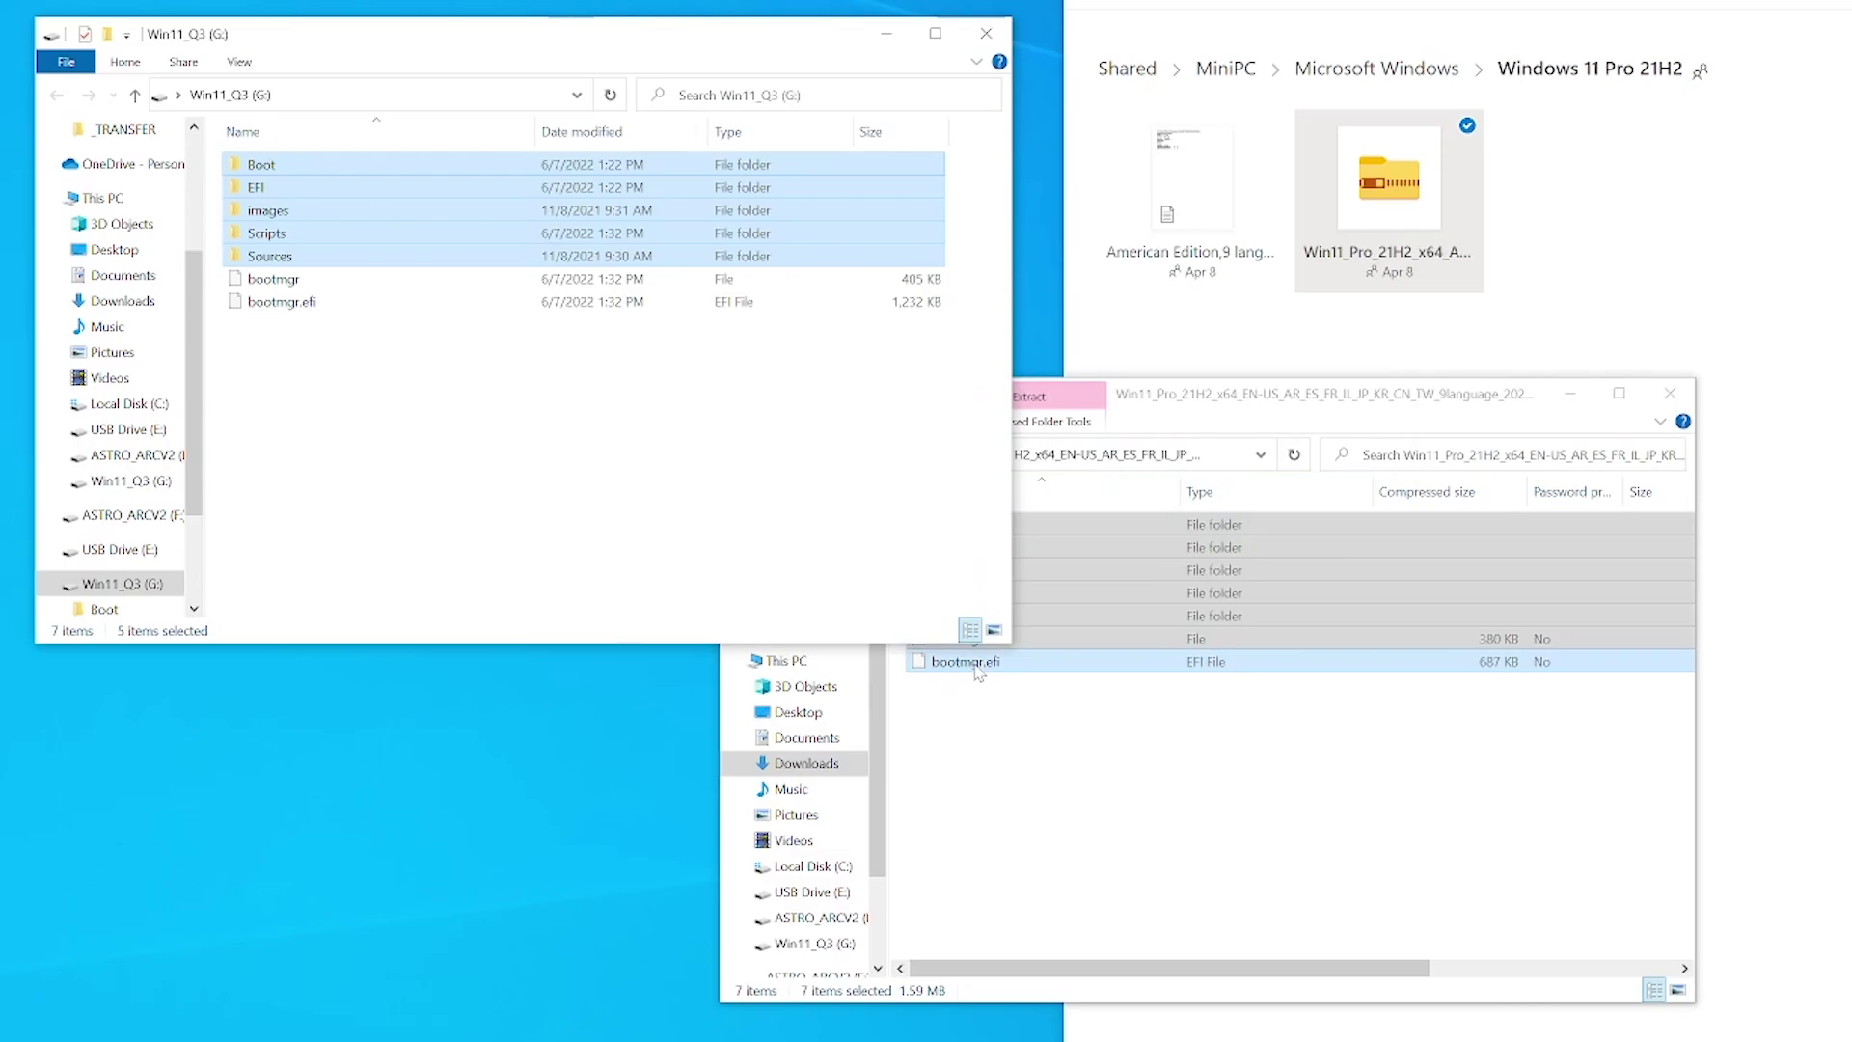
double_click(260, 236)
- Change TargetDisk from eMMC to SSD in Startnet using Notepad, then save and close
right_click(265, 195)
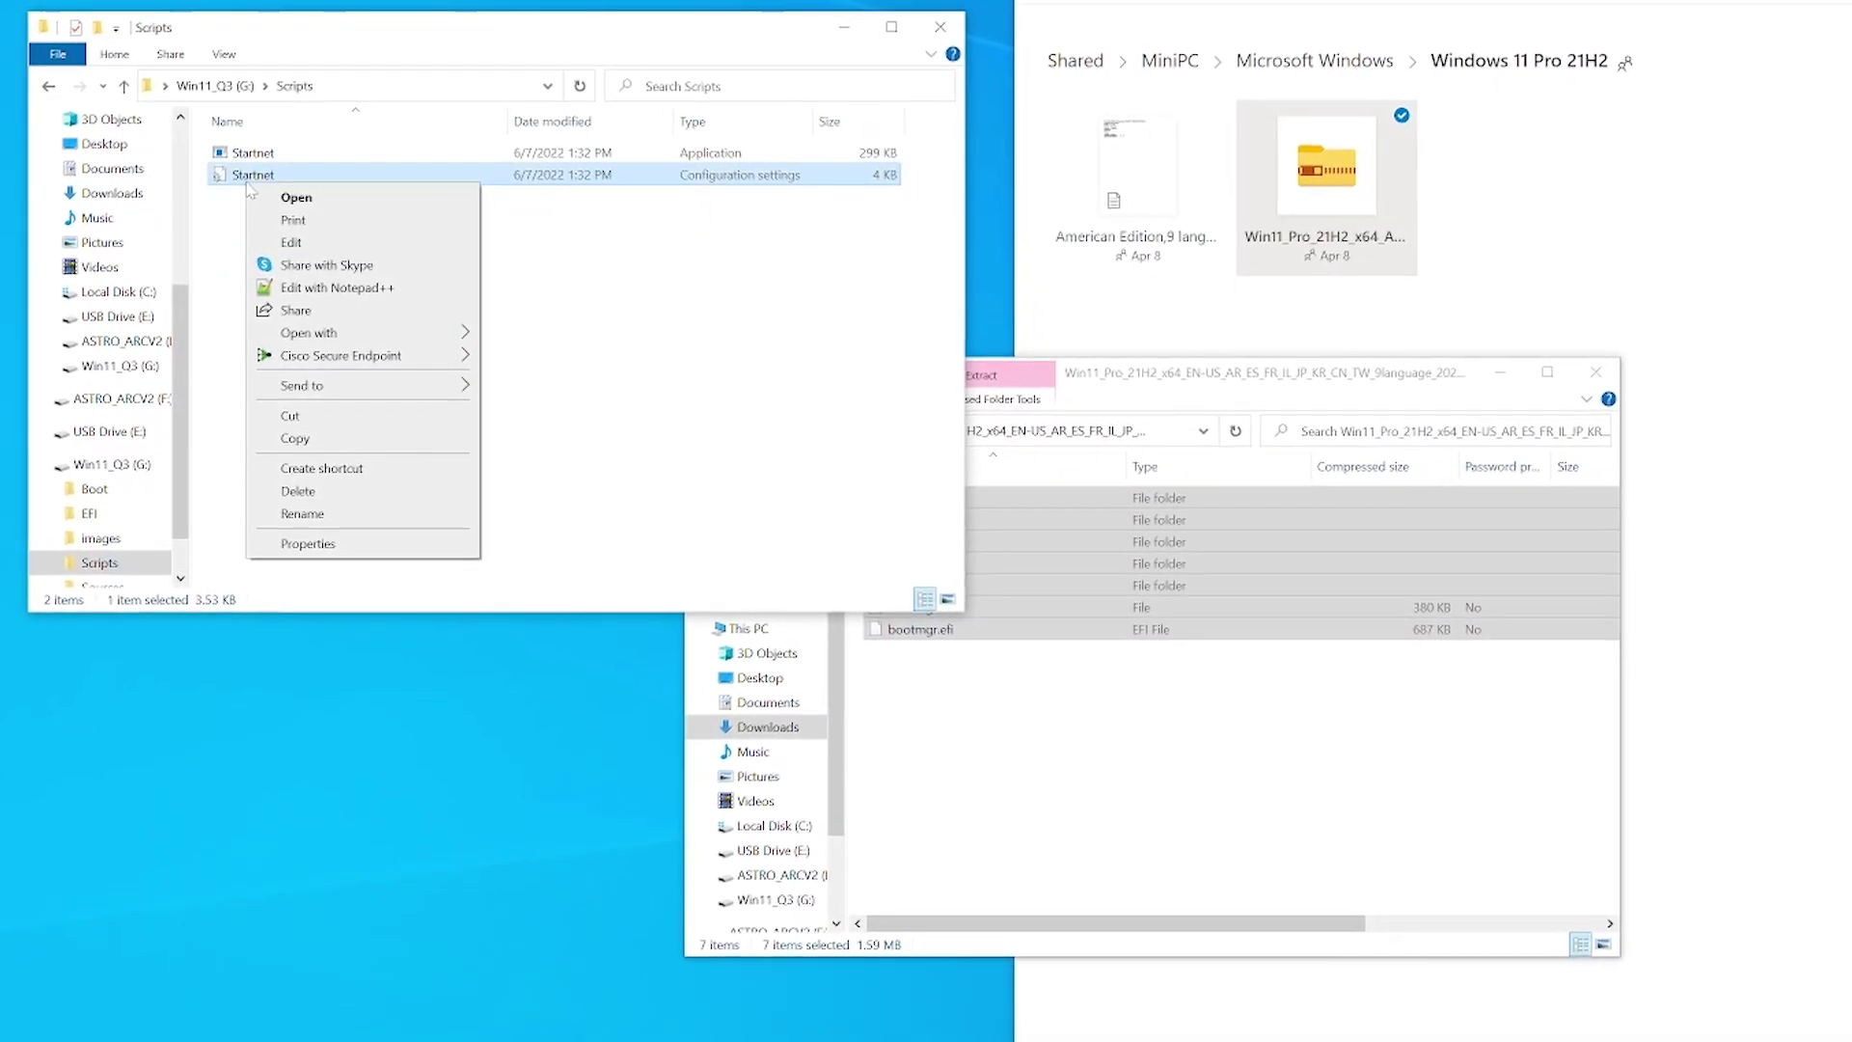
left_click(297, 197)
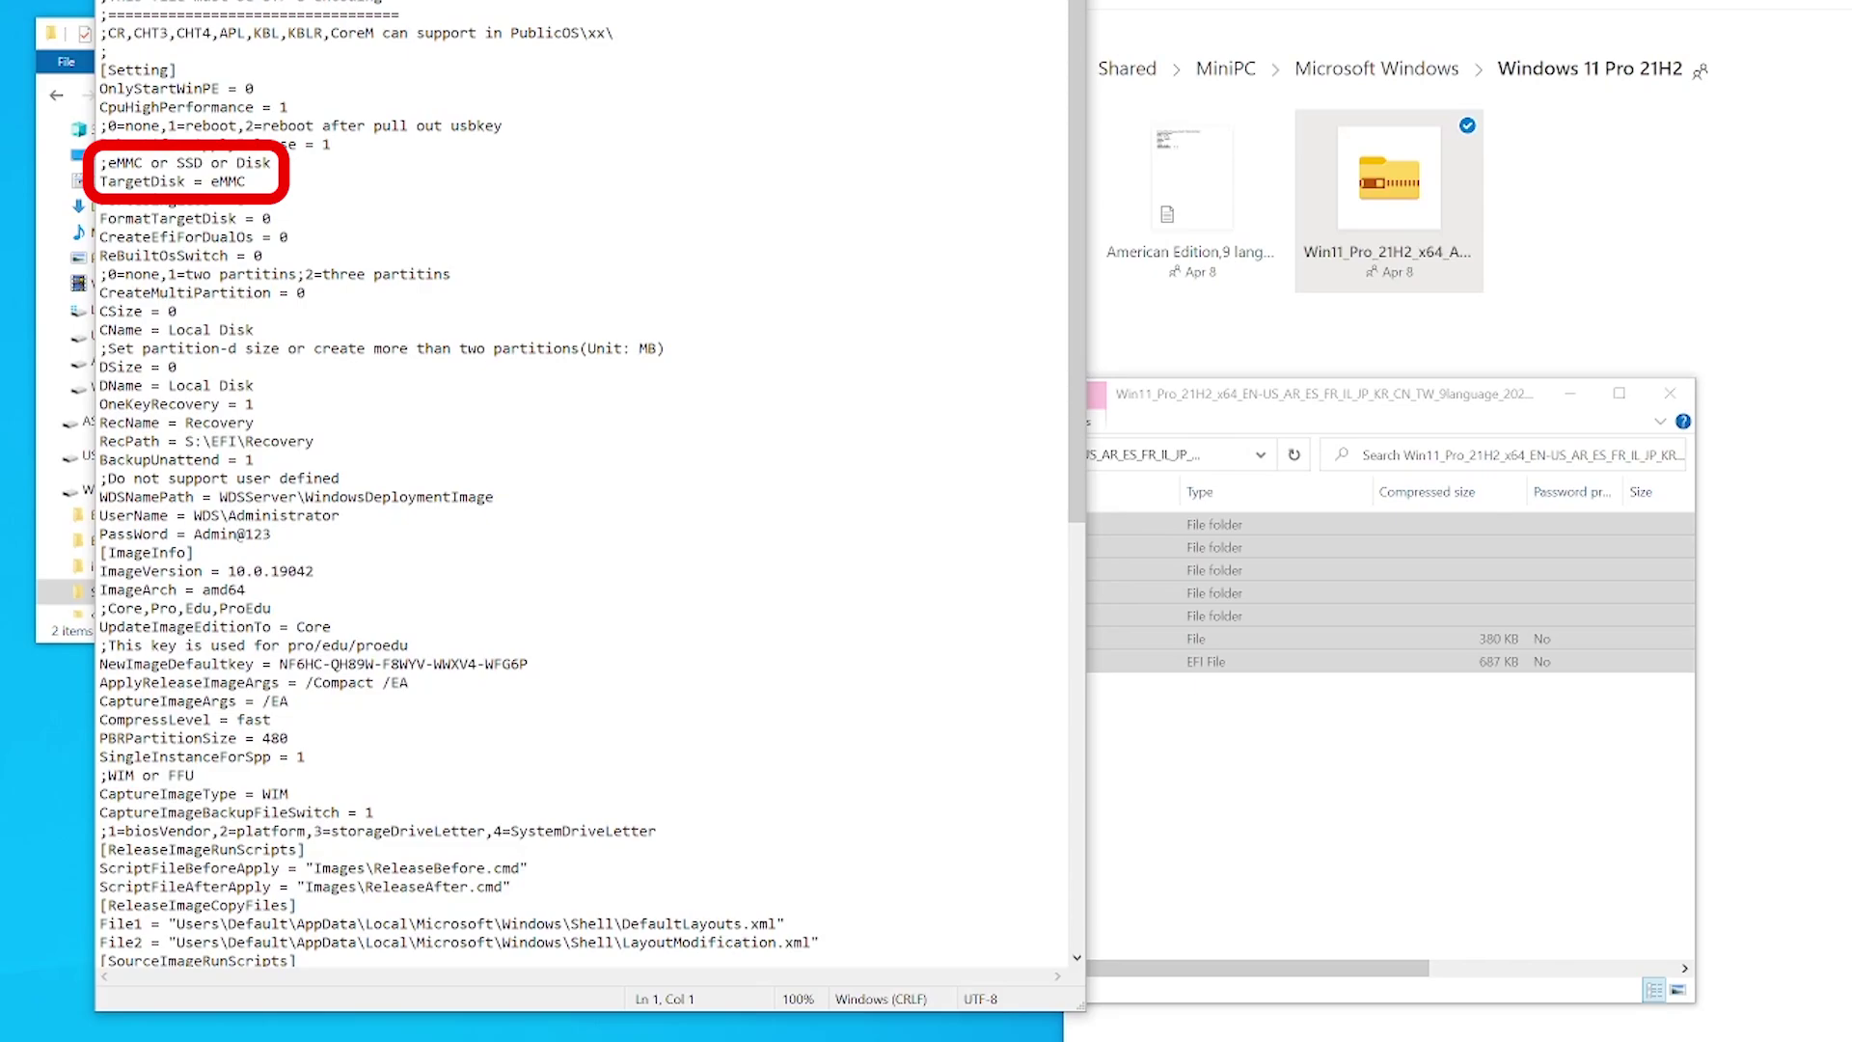
left_click_drag(246, 181, 211, 181)
type("SSD")
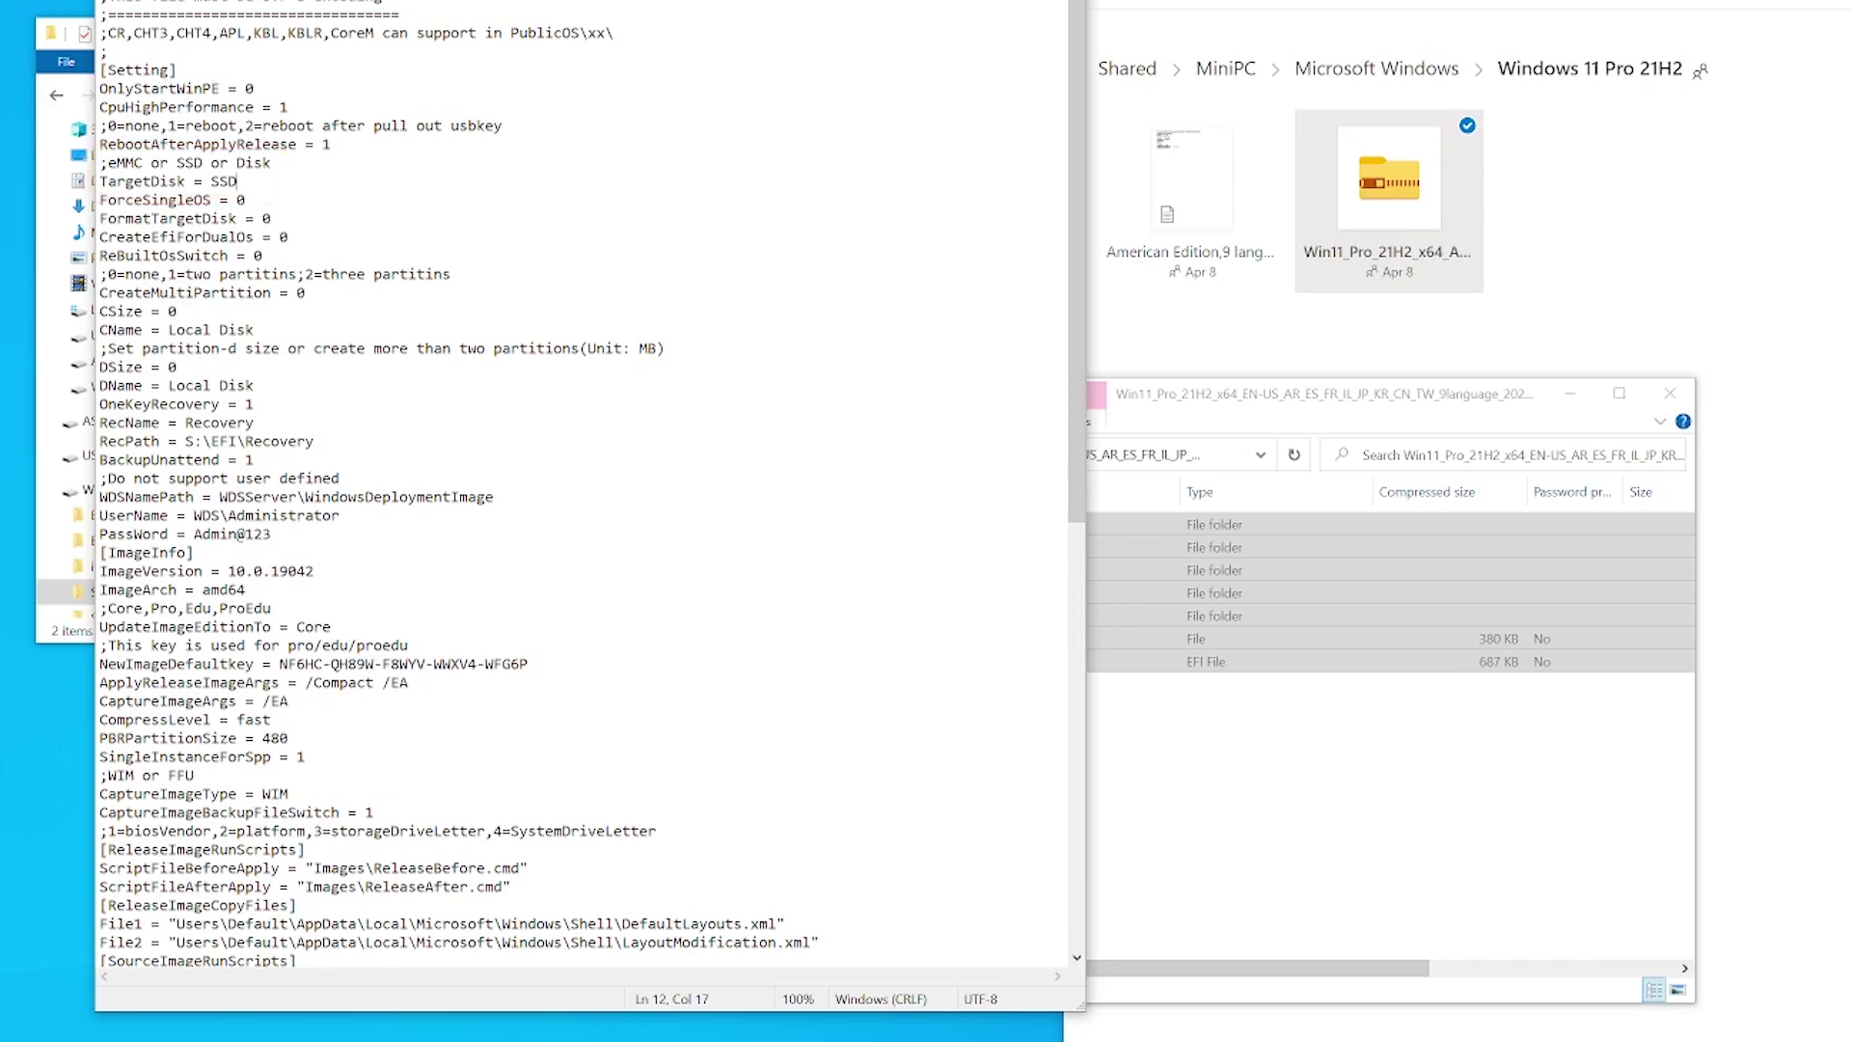
key("alt+f")
key("s")
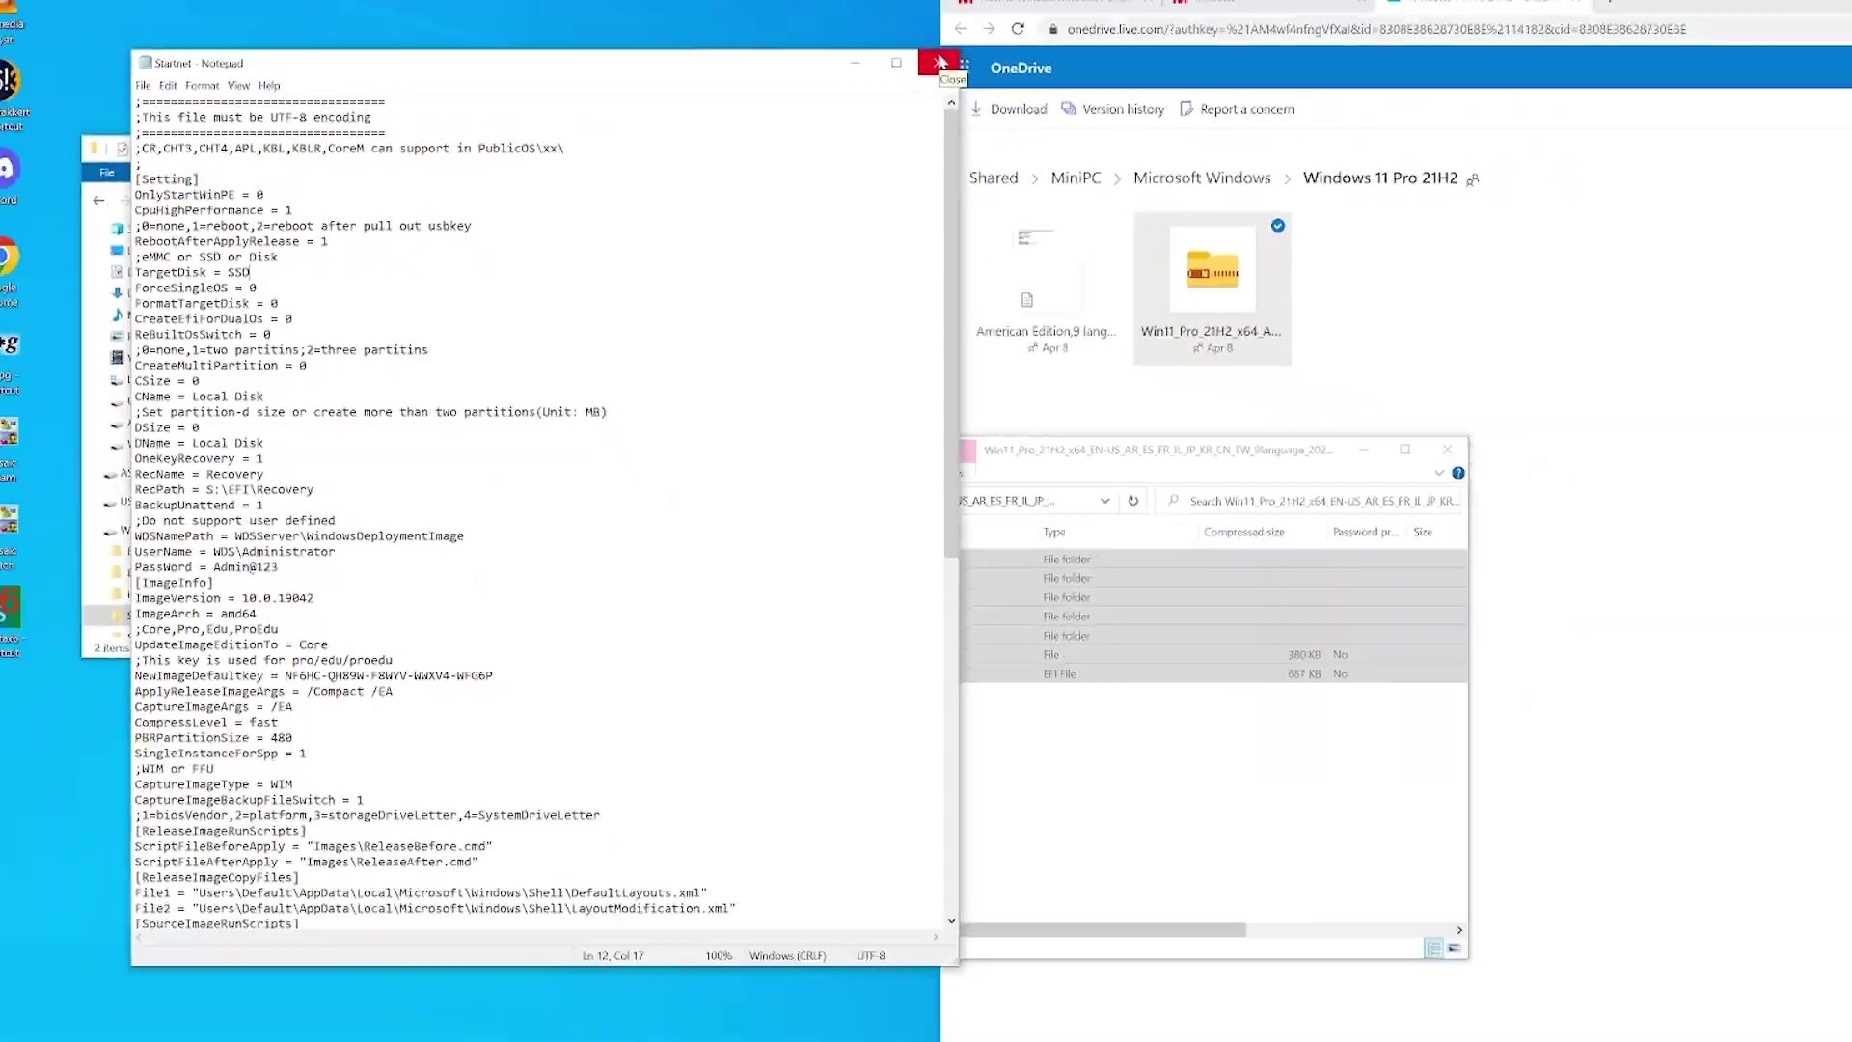
left_click(1179, 17)
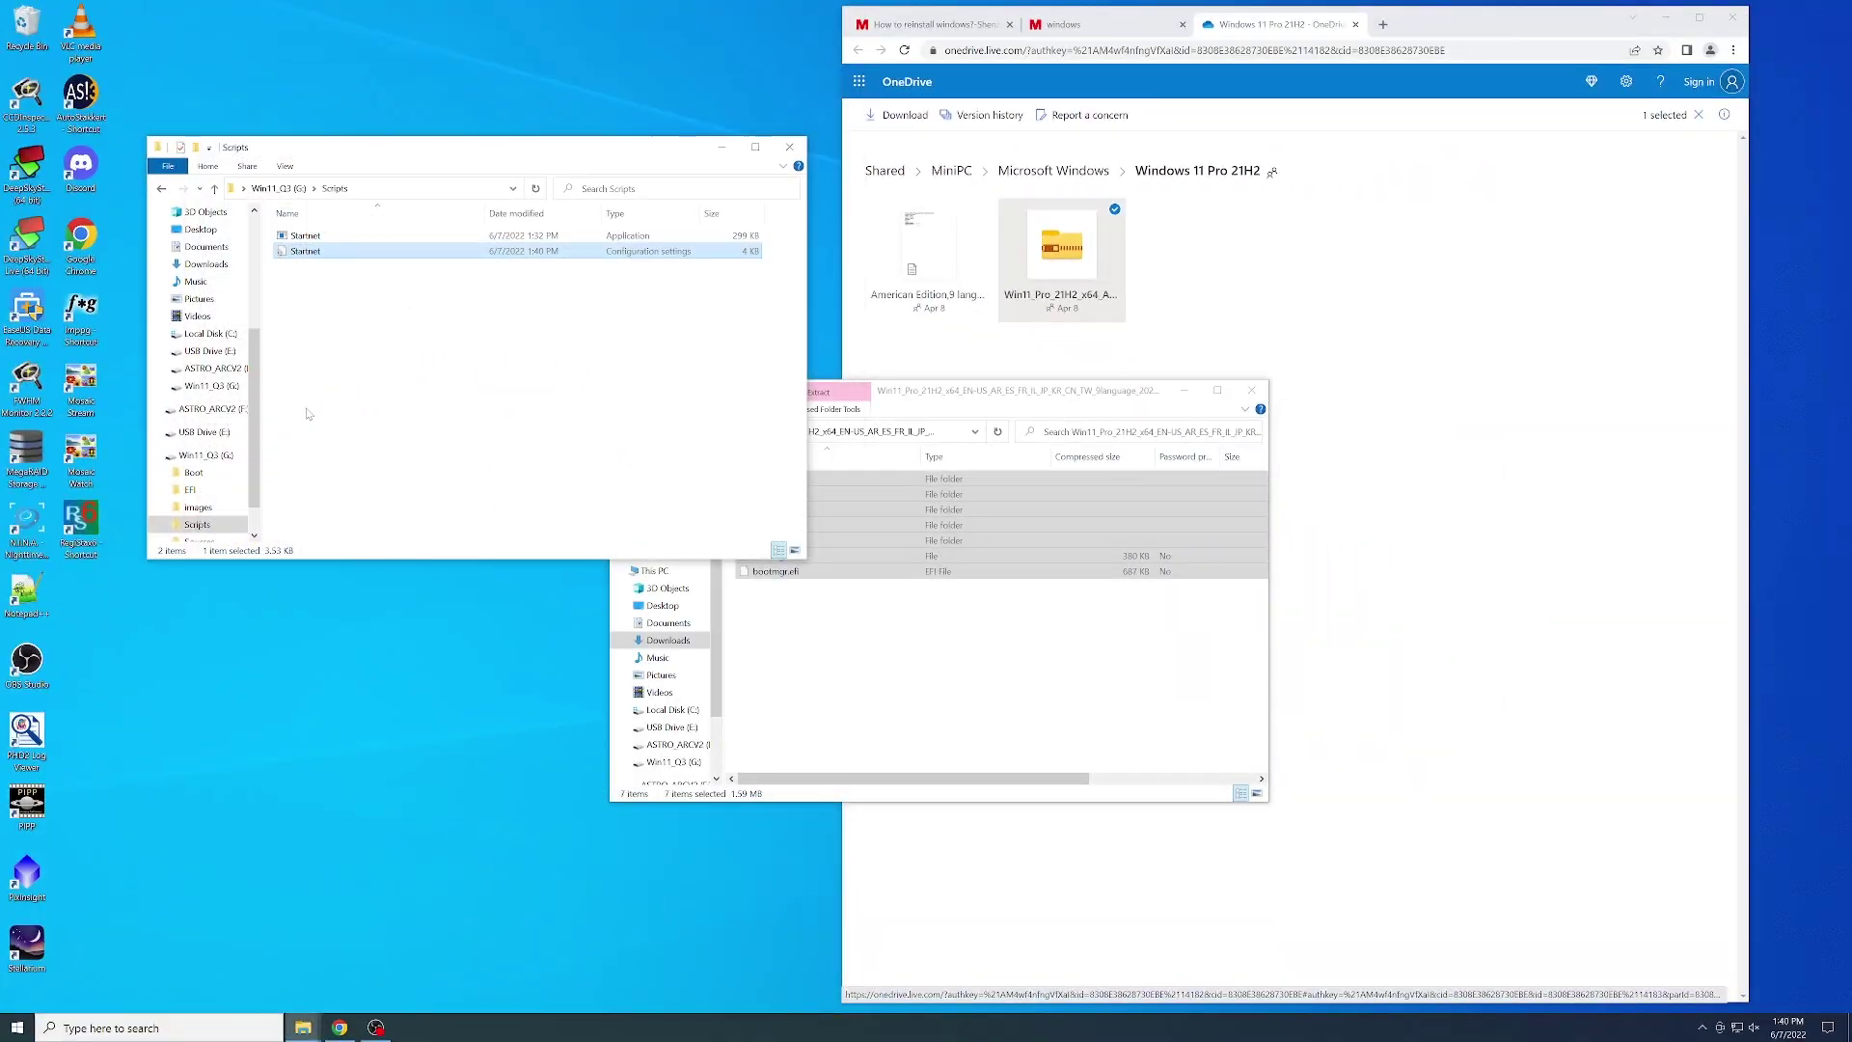
- Close the Win11_Q3 drive window, the zip contents window and the browser
left_click(278, 188)
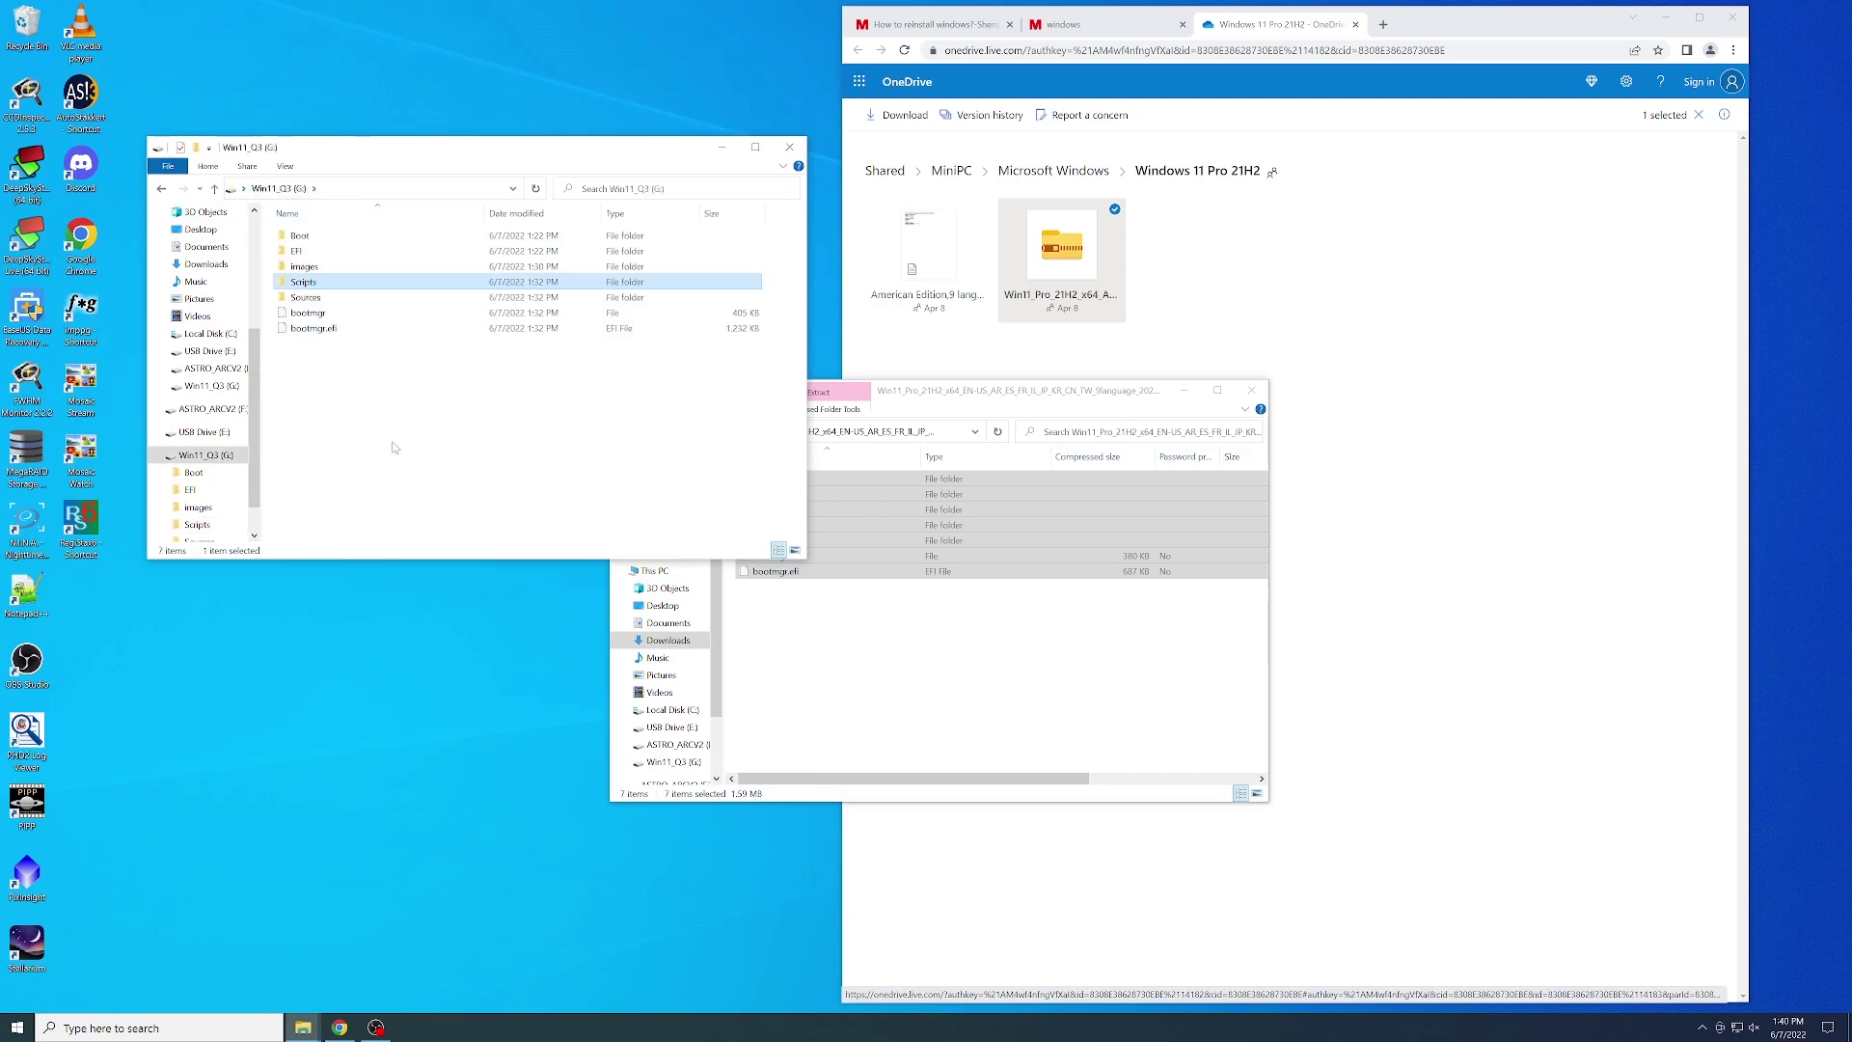
left_click(797, 152)
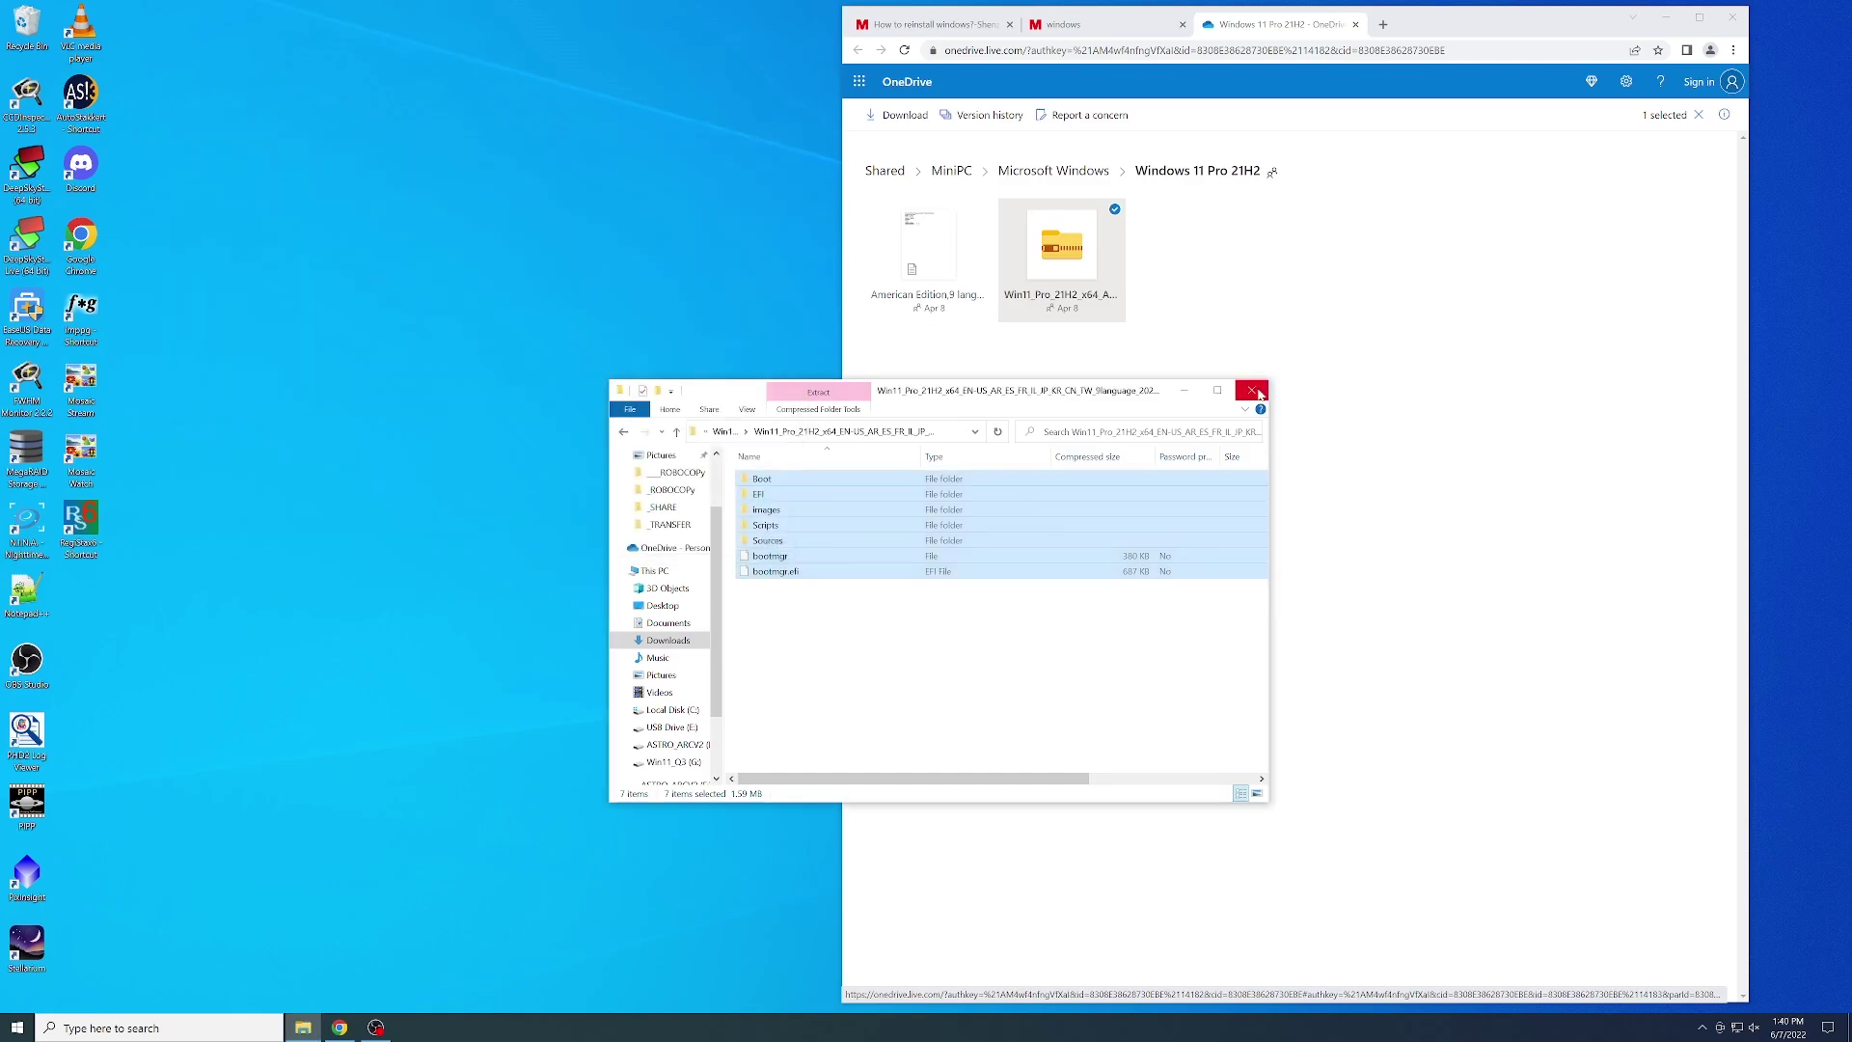
left_click(1252, 390)
left_click(1732, 17)
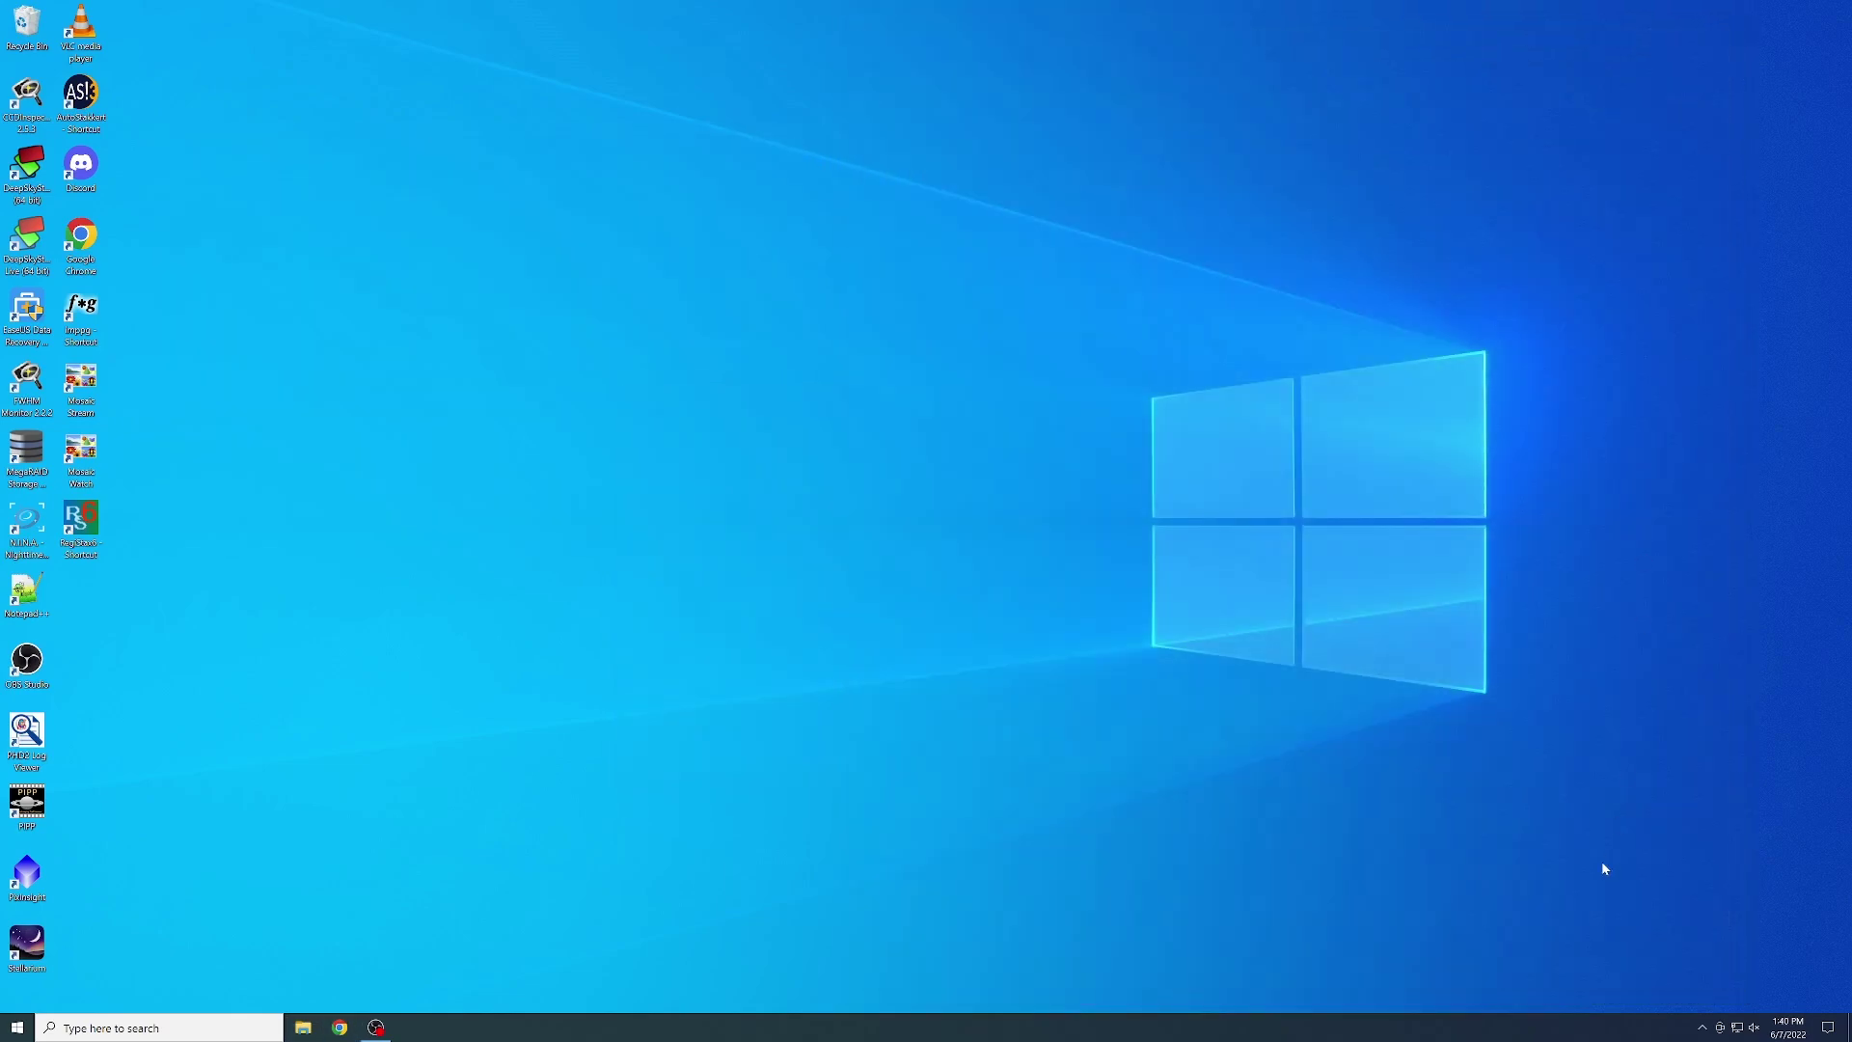
- Eject the USB installer drive from the system tray and dismiss the Safe To Remove notice
left_click(1703, 1027)
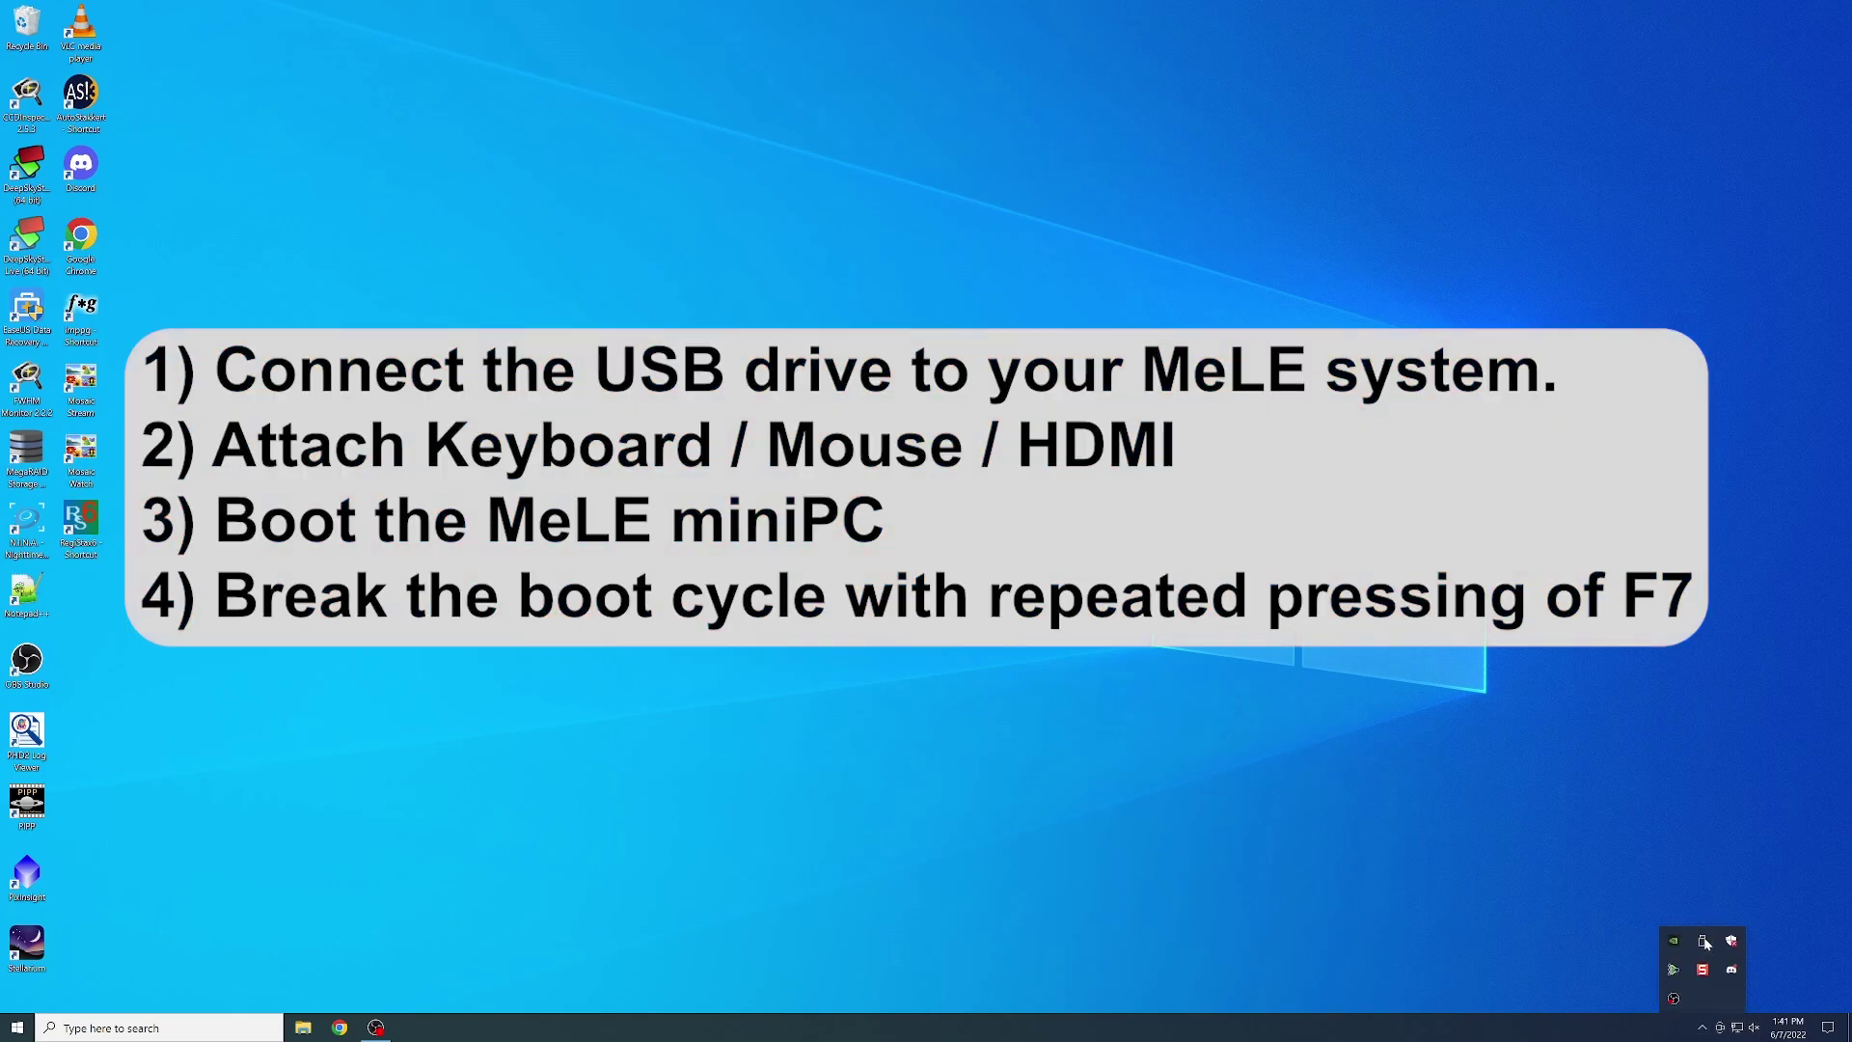
left_click(1704, 942)
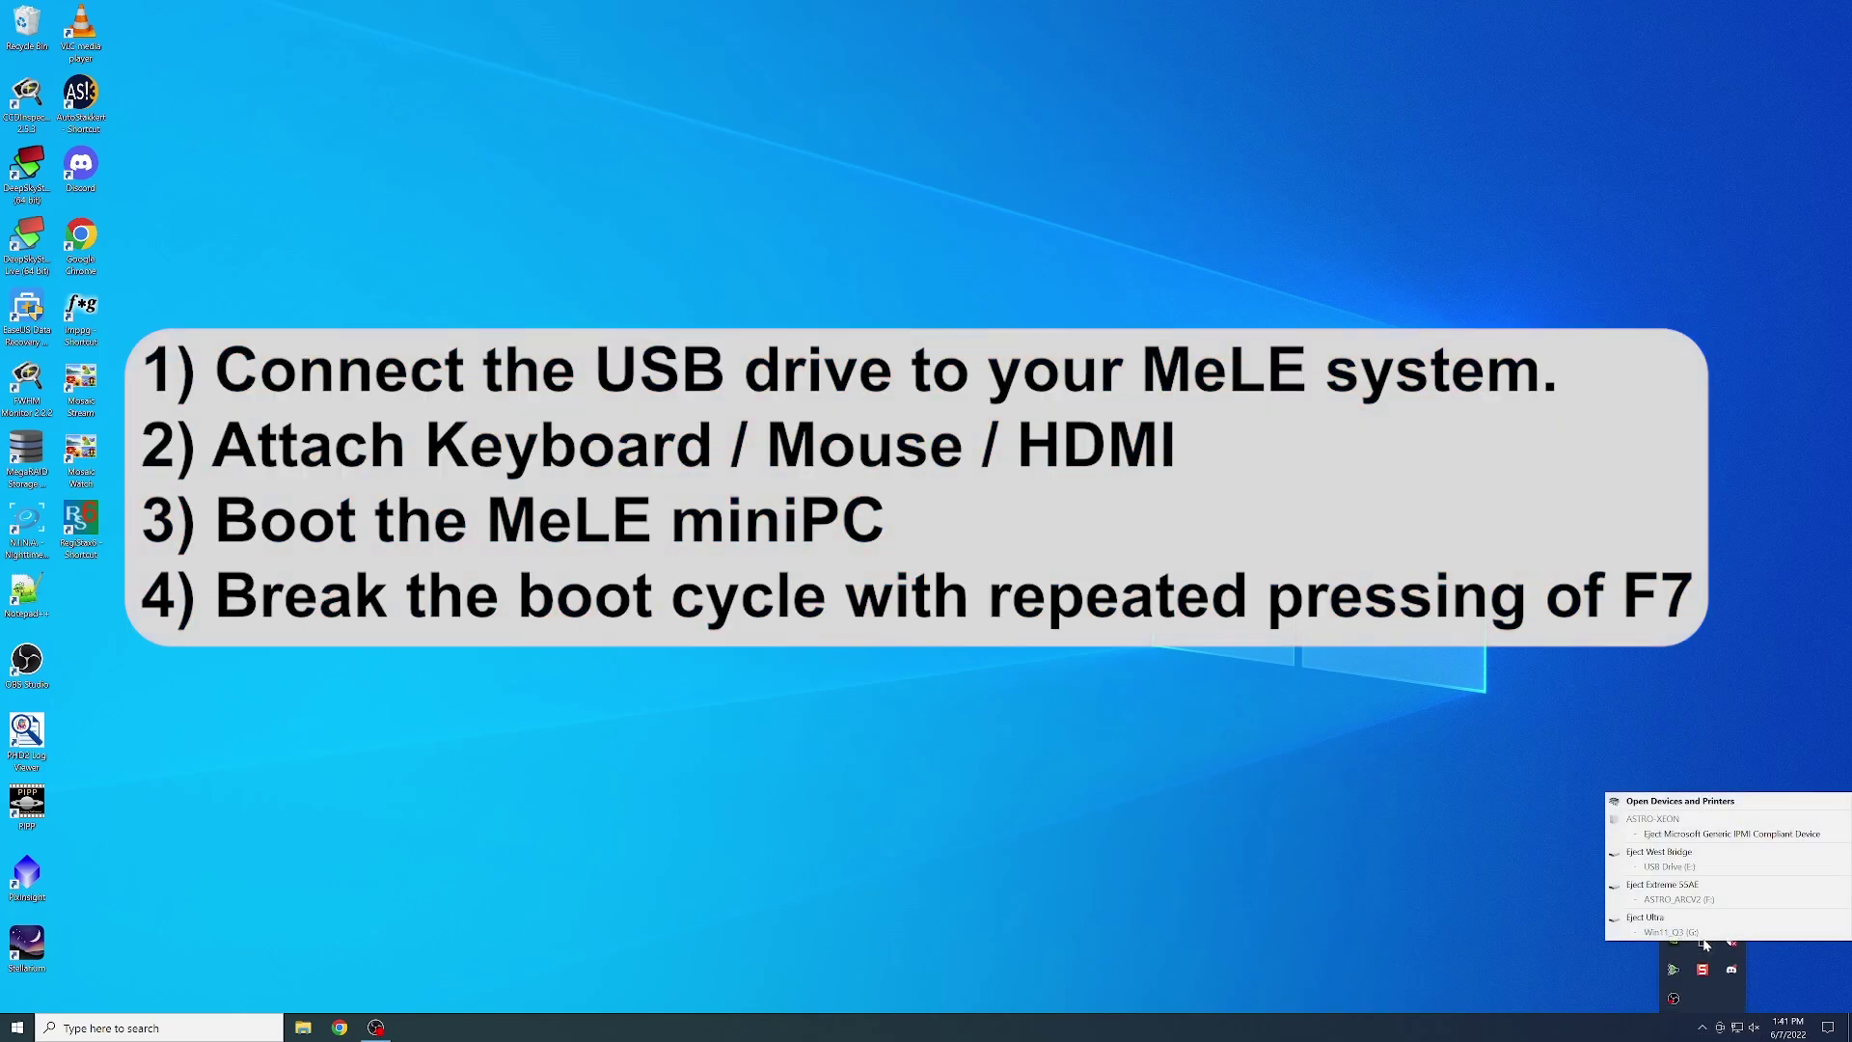
left_click(1645, 917)
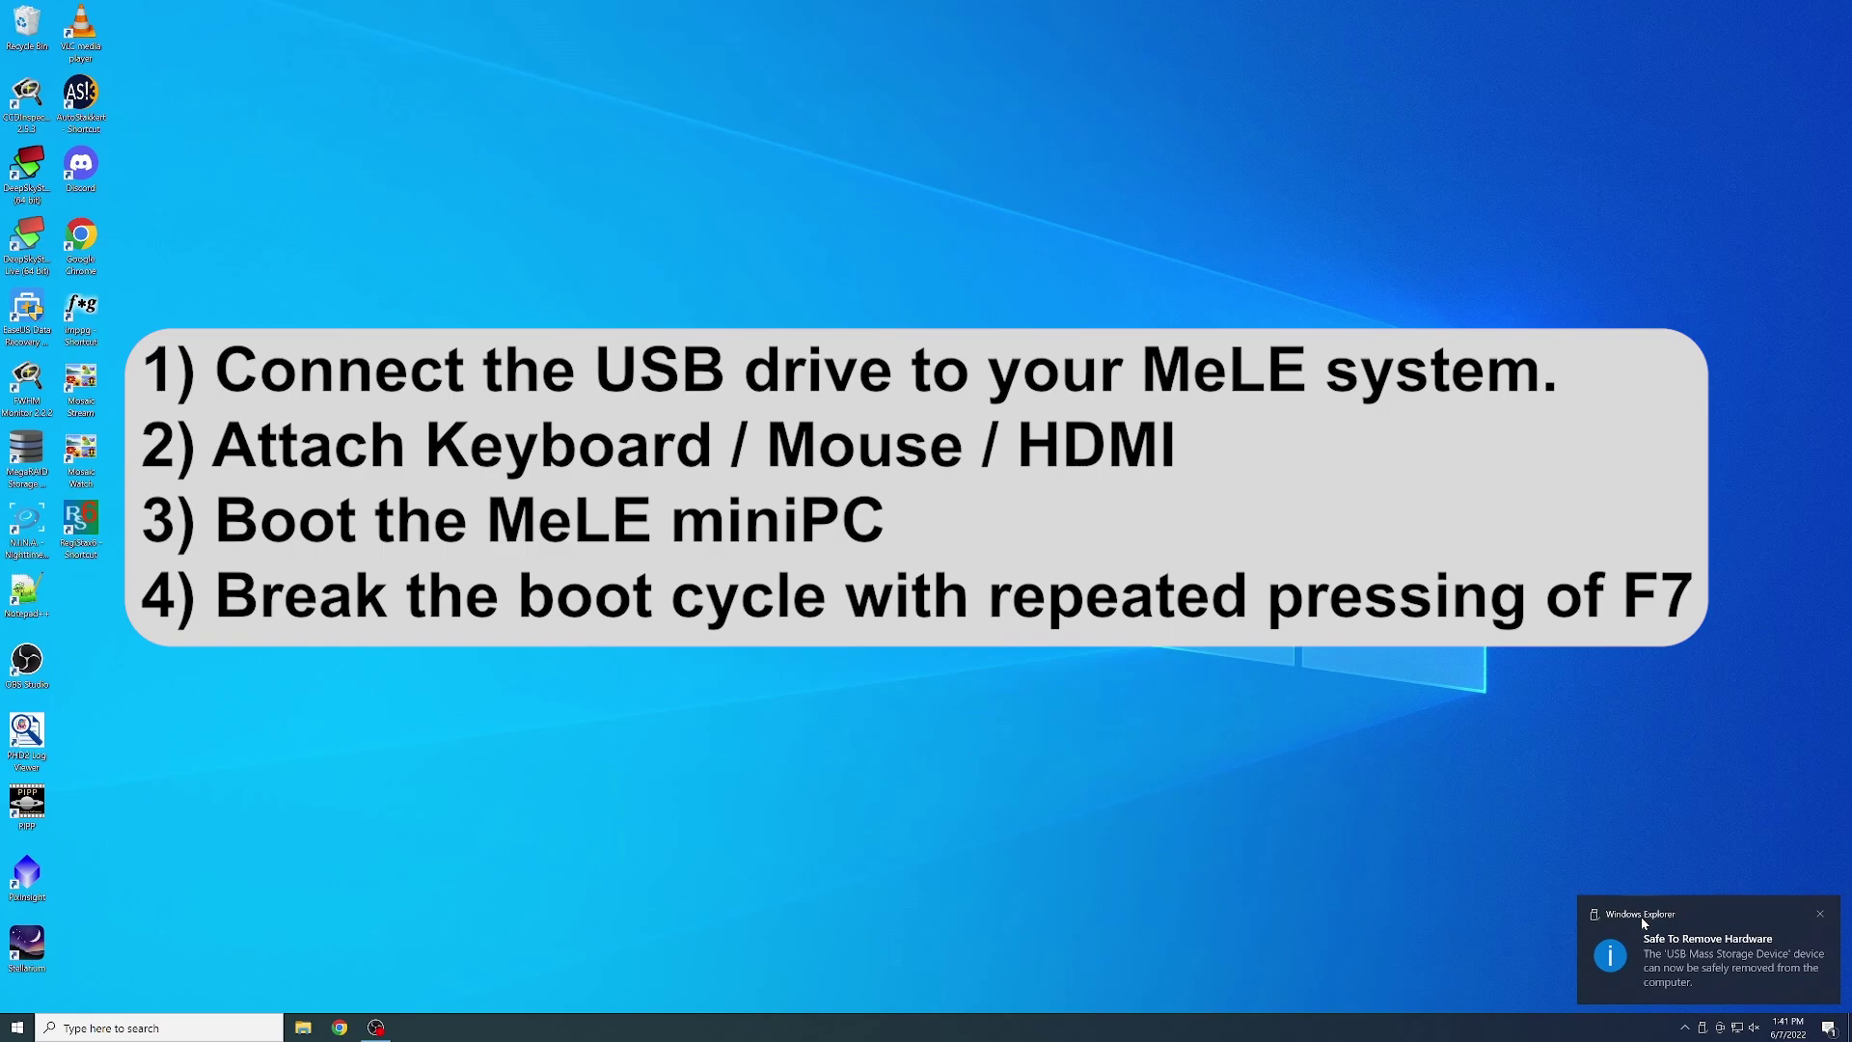
left_click(1642, 922)
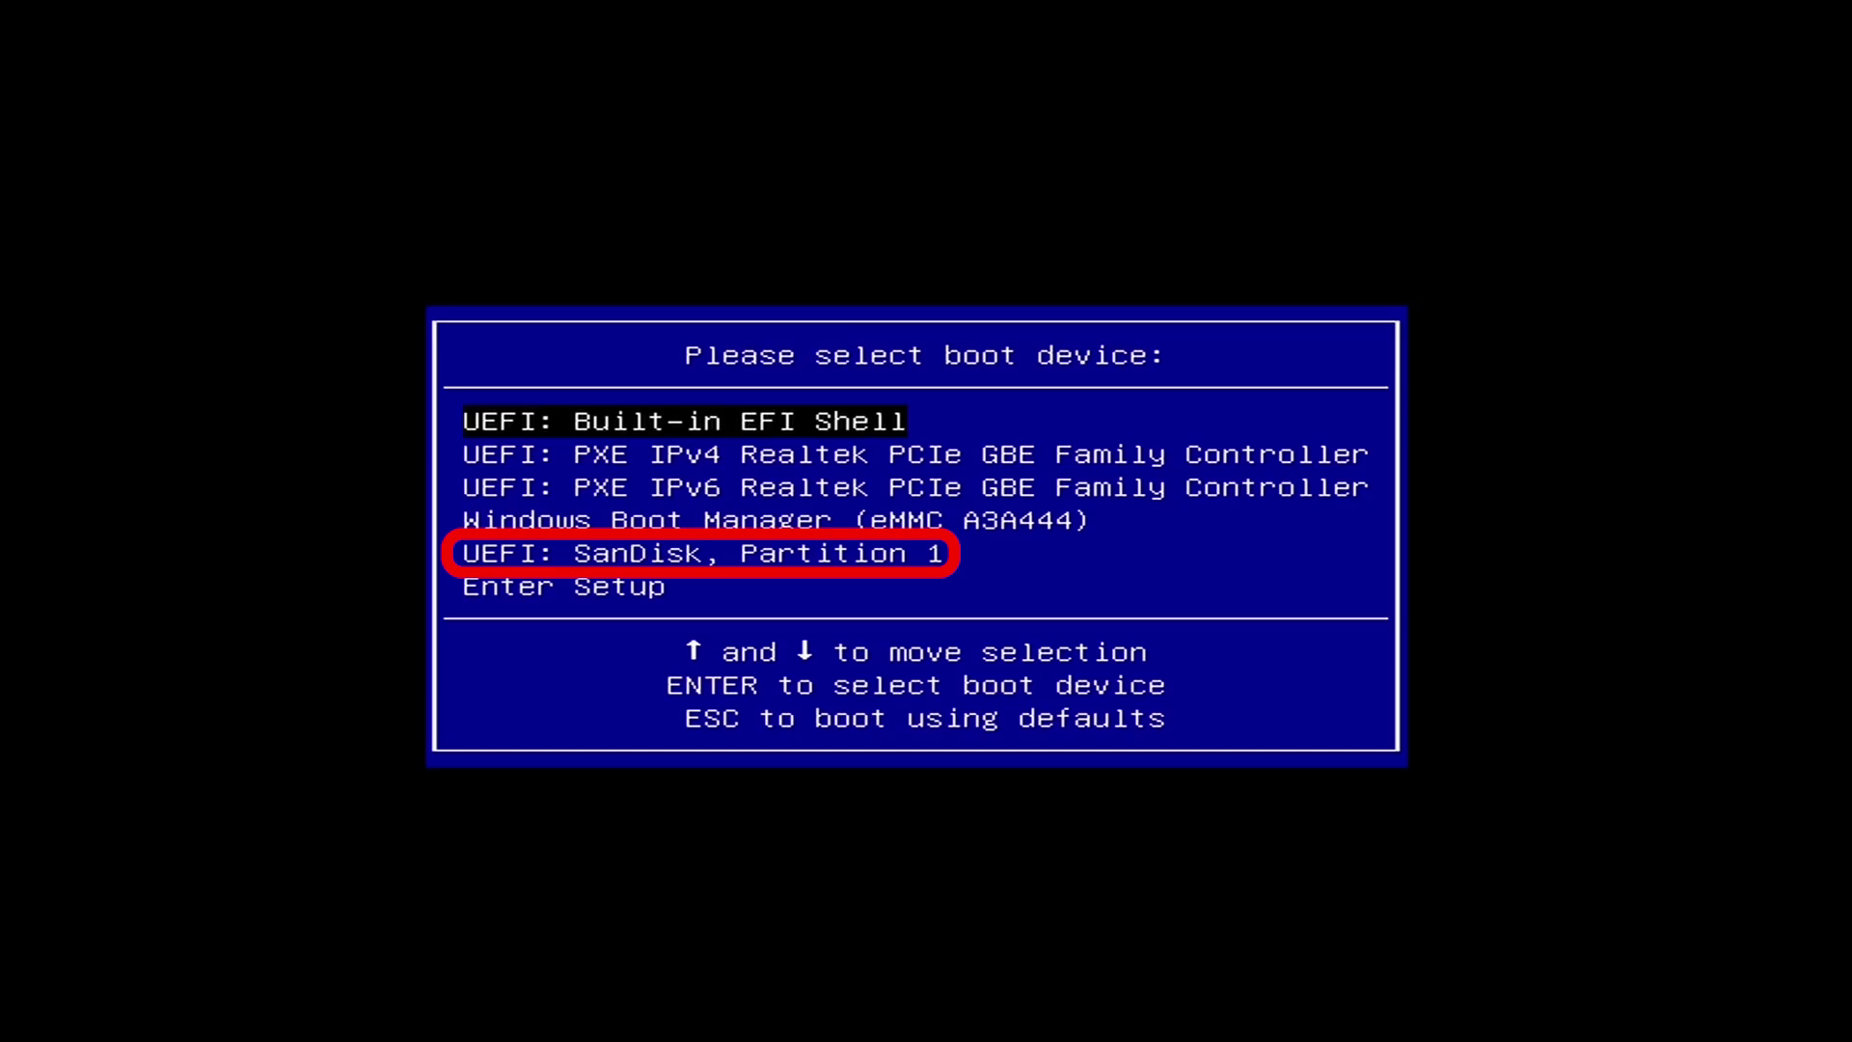
- Boot from the UEFI: SanDisk, Partition 1 entry
key("Down")
key("Down")
key("Down")
key("Down")
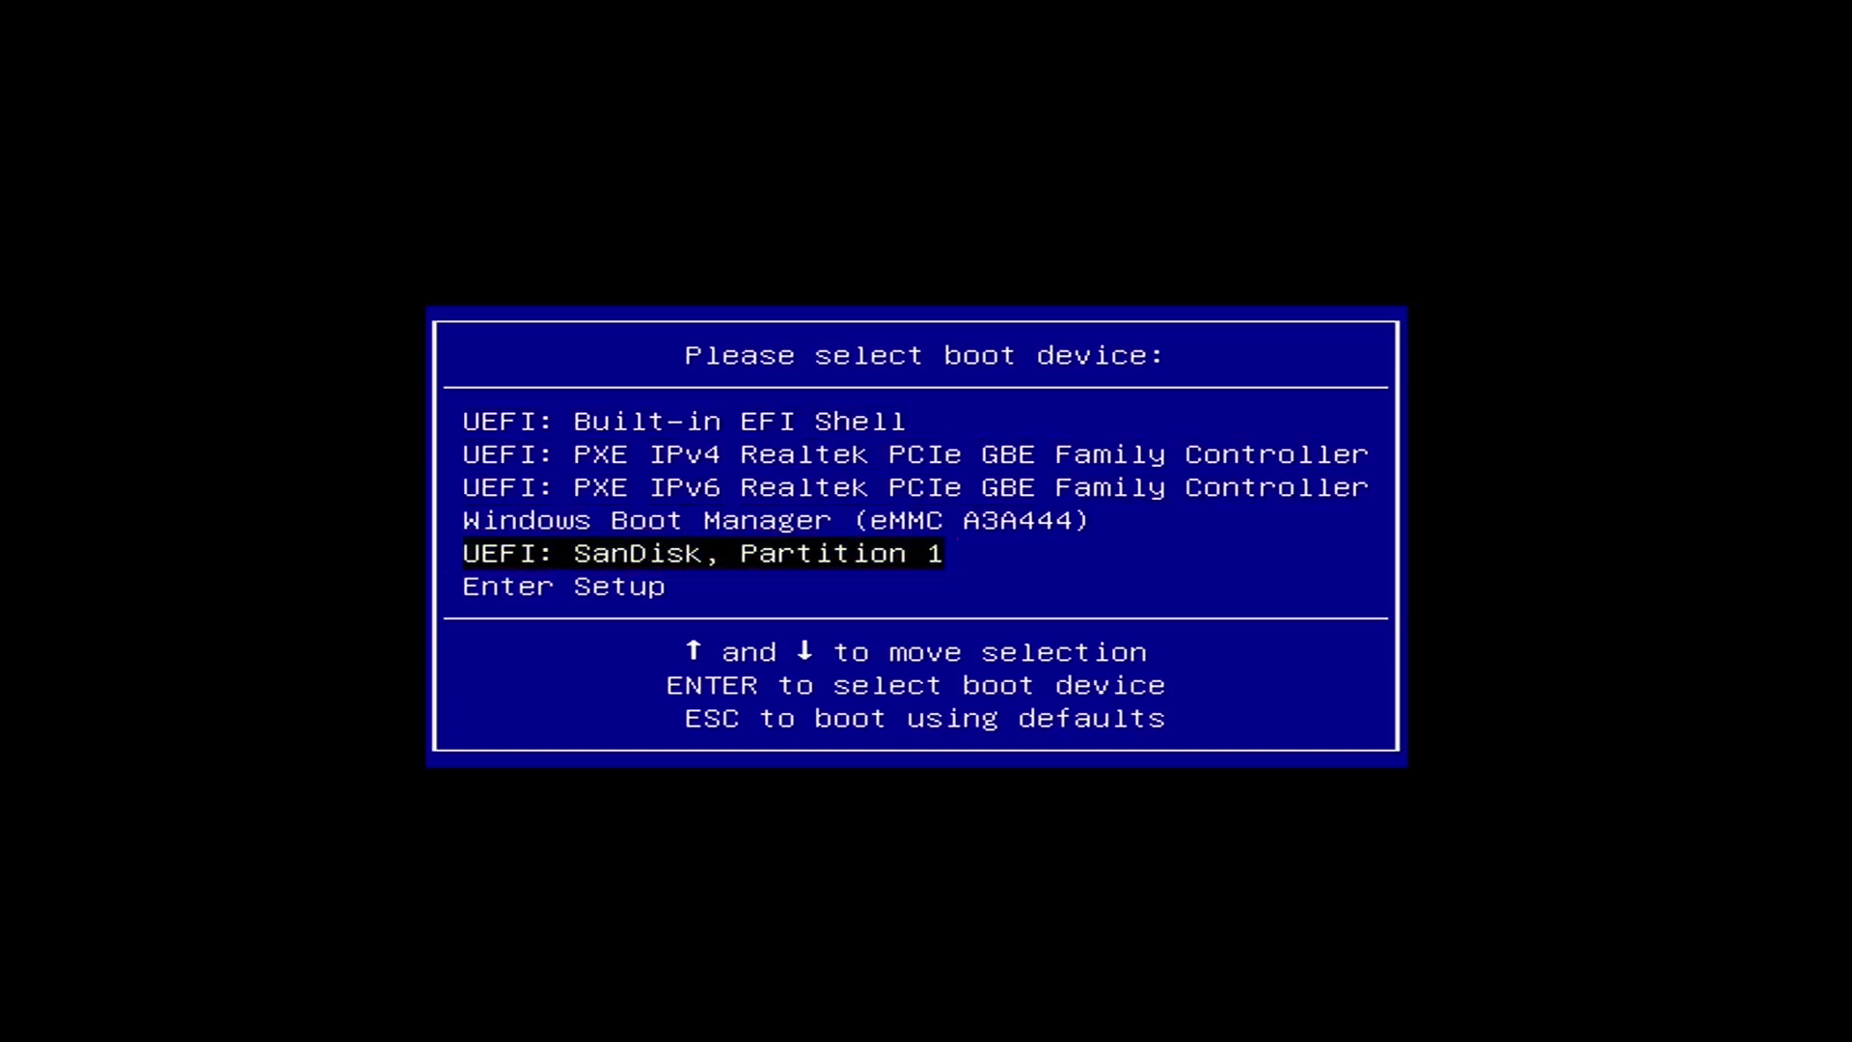
key("Return")
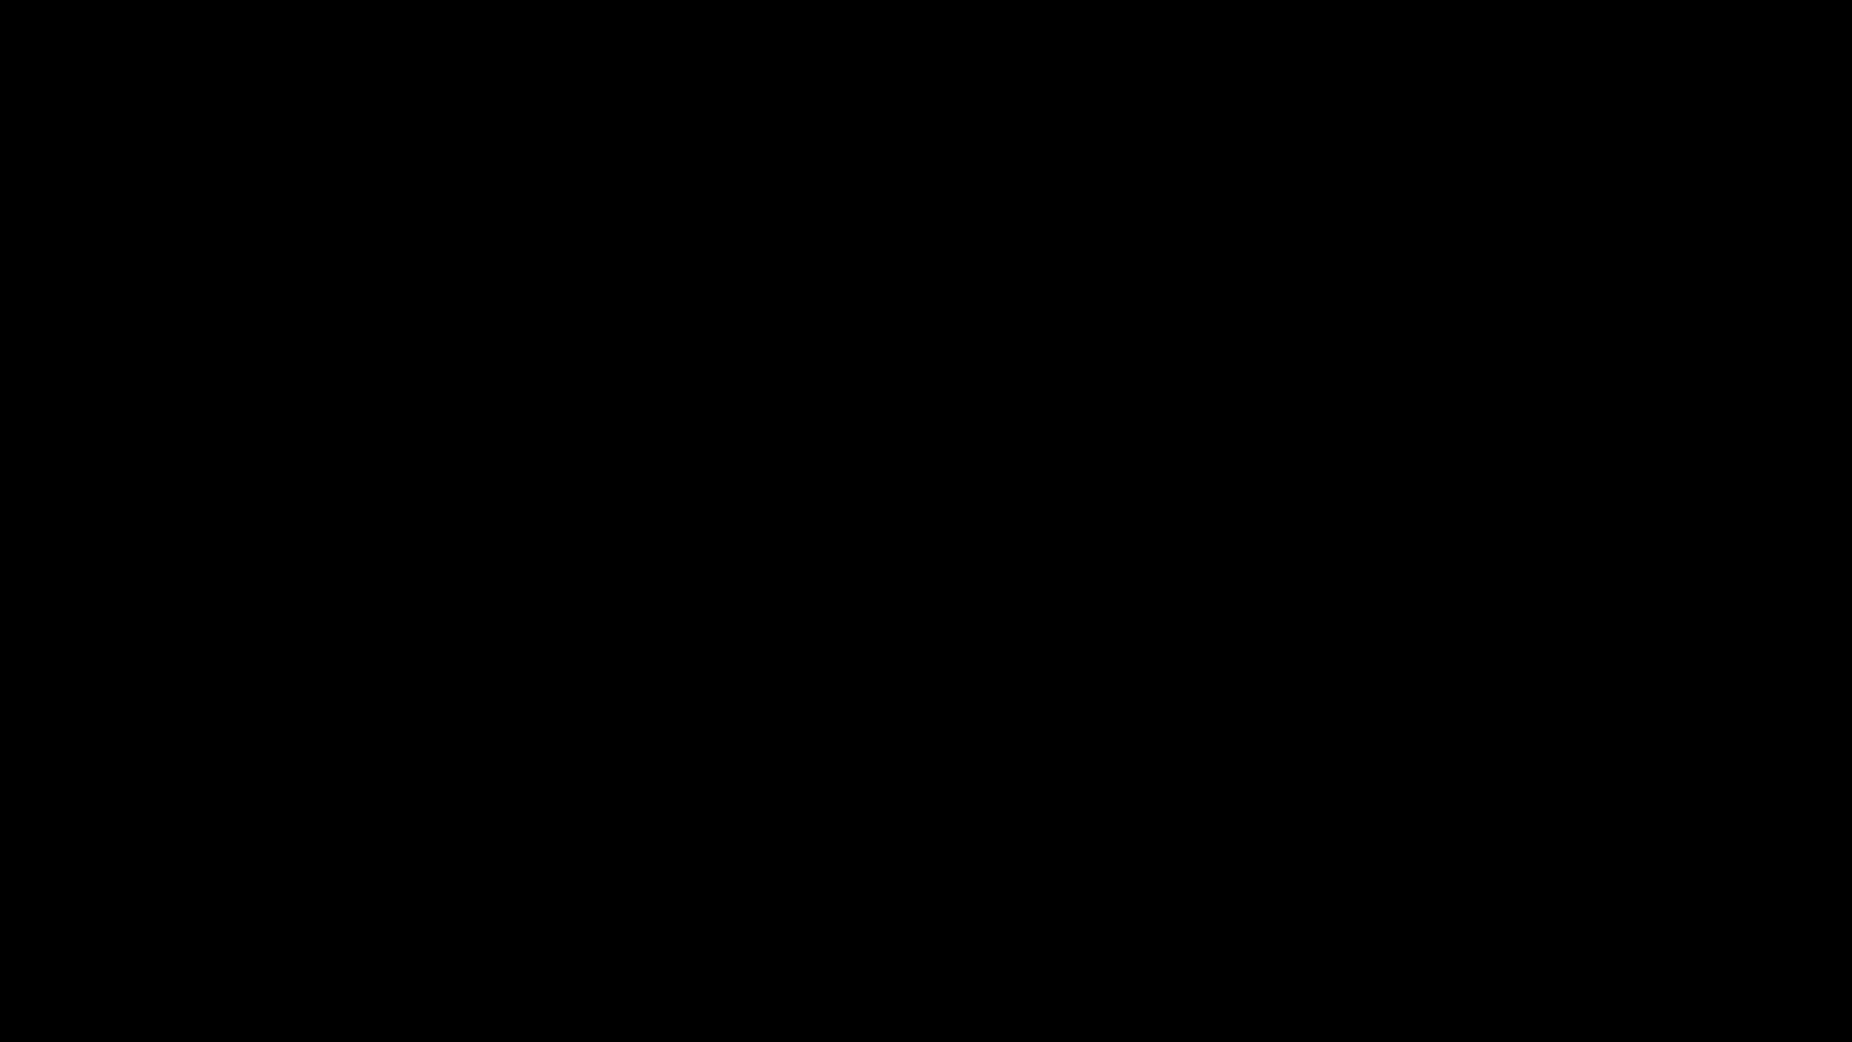
- Enter Aptio Setup from the F7 boot device menu
key("F7")
key("Down")
key("Down")
key("Down")
key("Down")
key("Down")
key("Down")
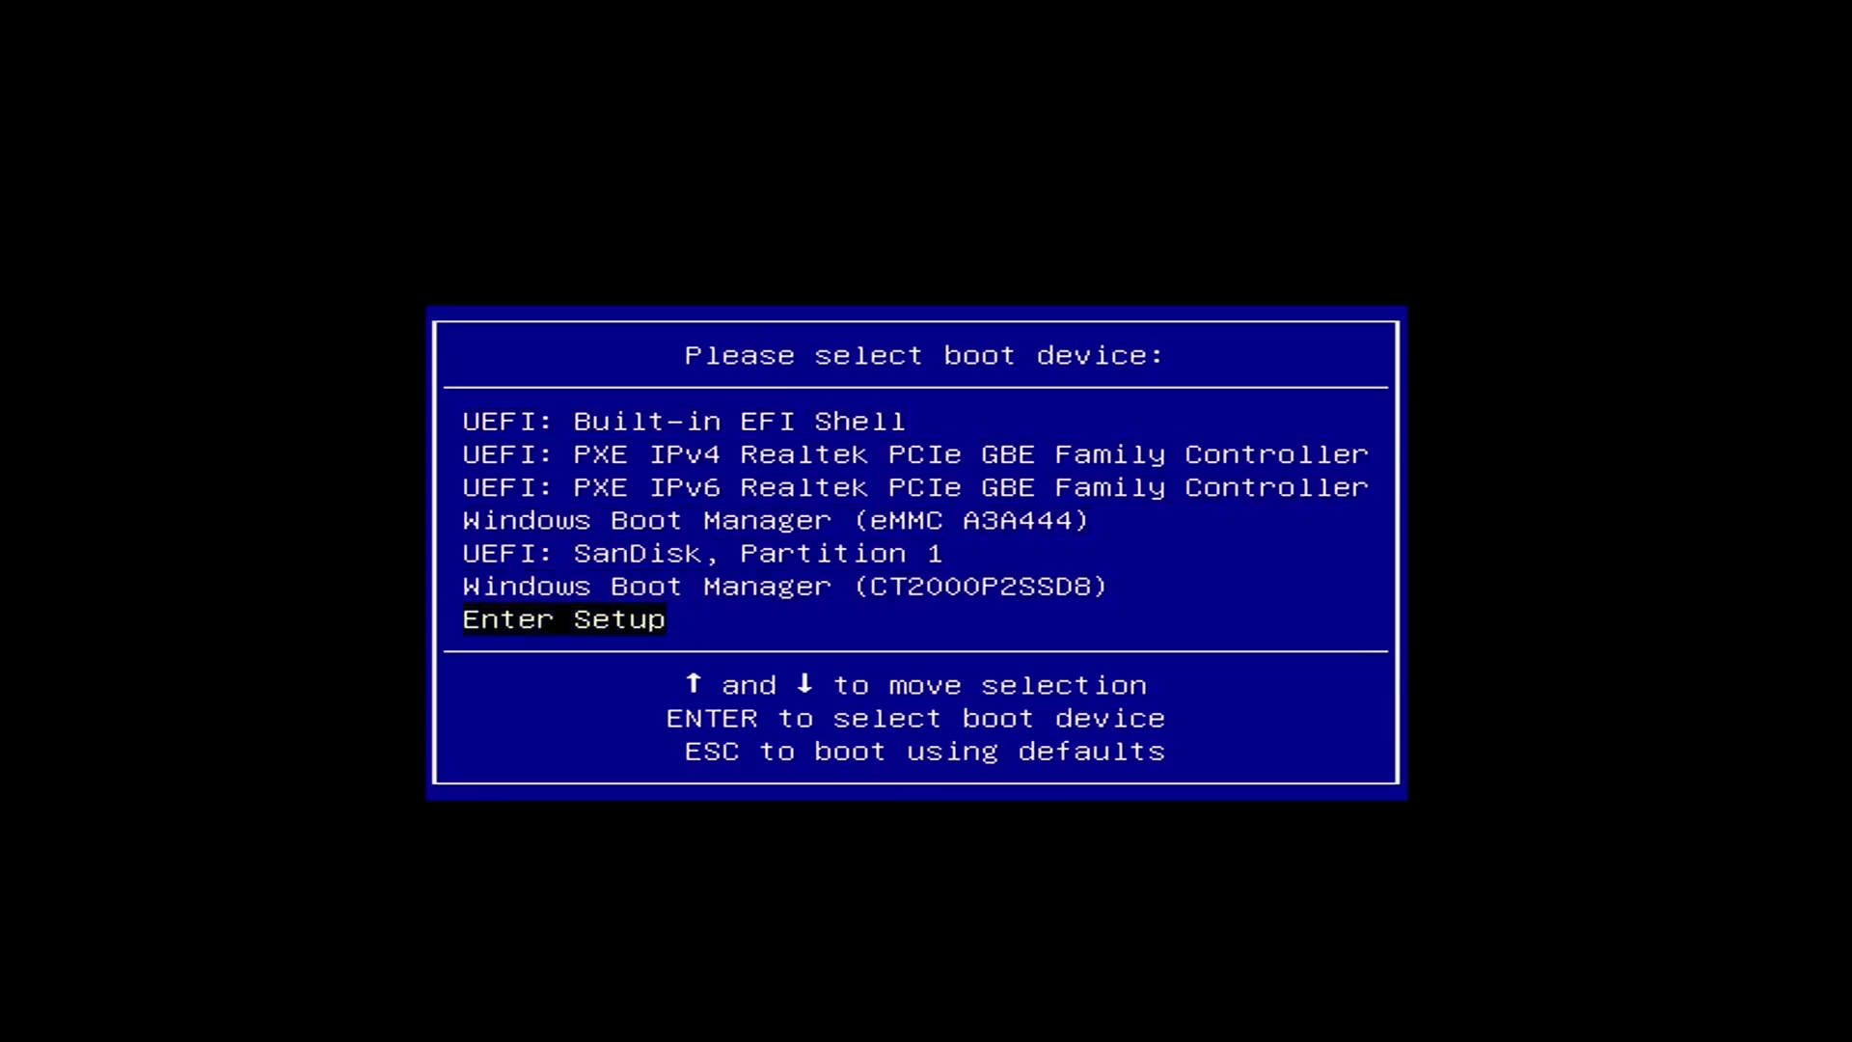
key("Return")
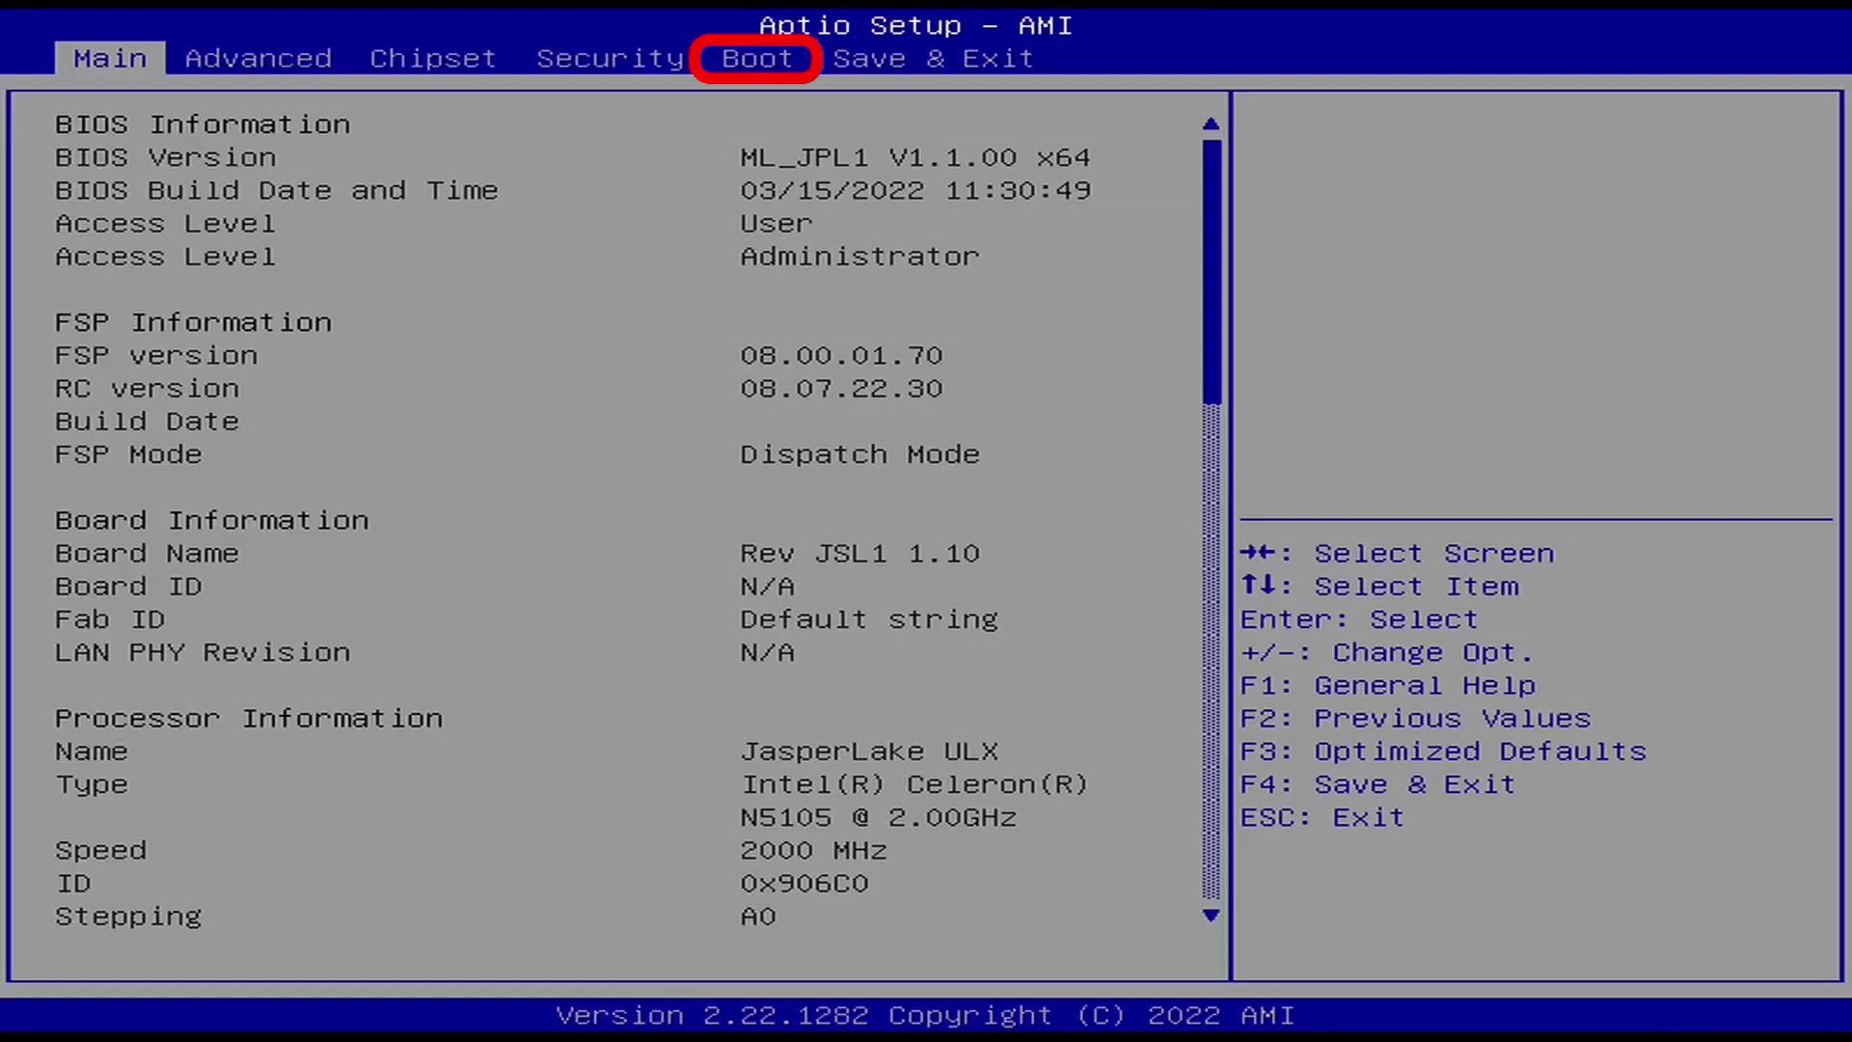
- Set Boot Option #1 to Windows Boot Manager (CT2000P2SSD8), then save with F4 and restart
key("Right")
key("Right")
key("Right")
key("Right")
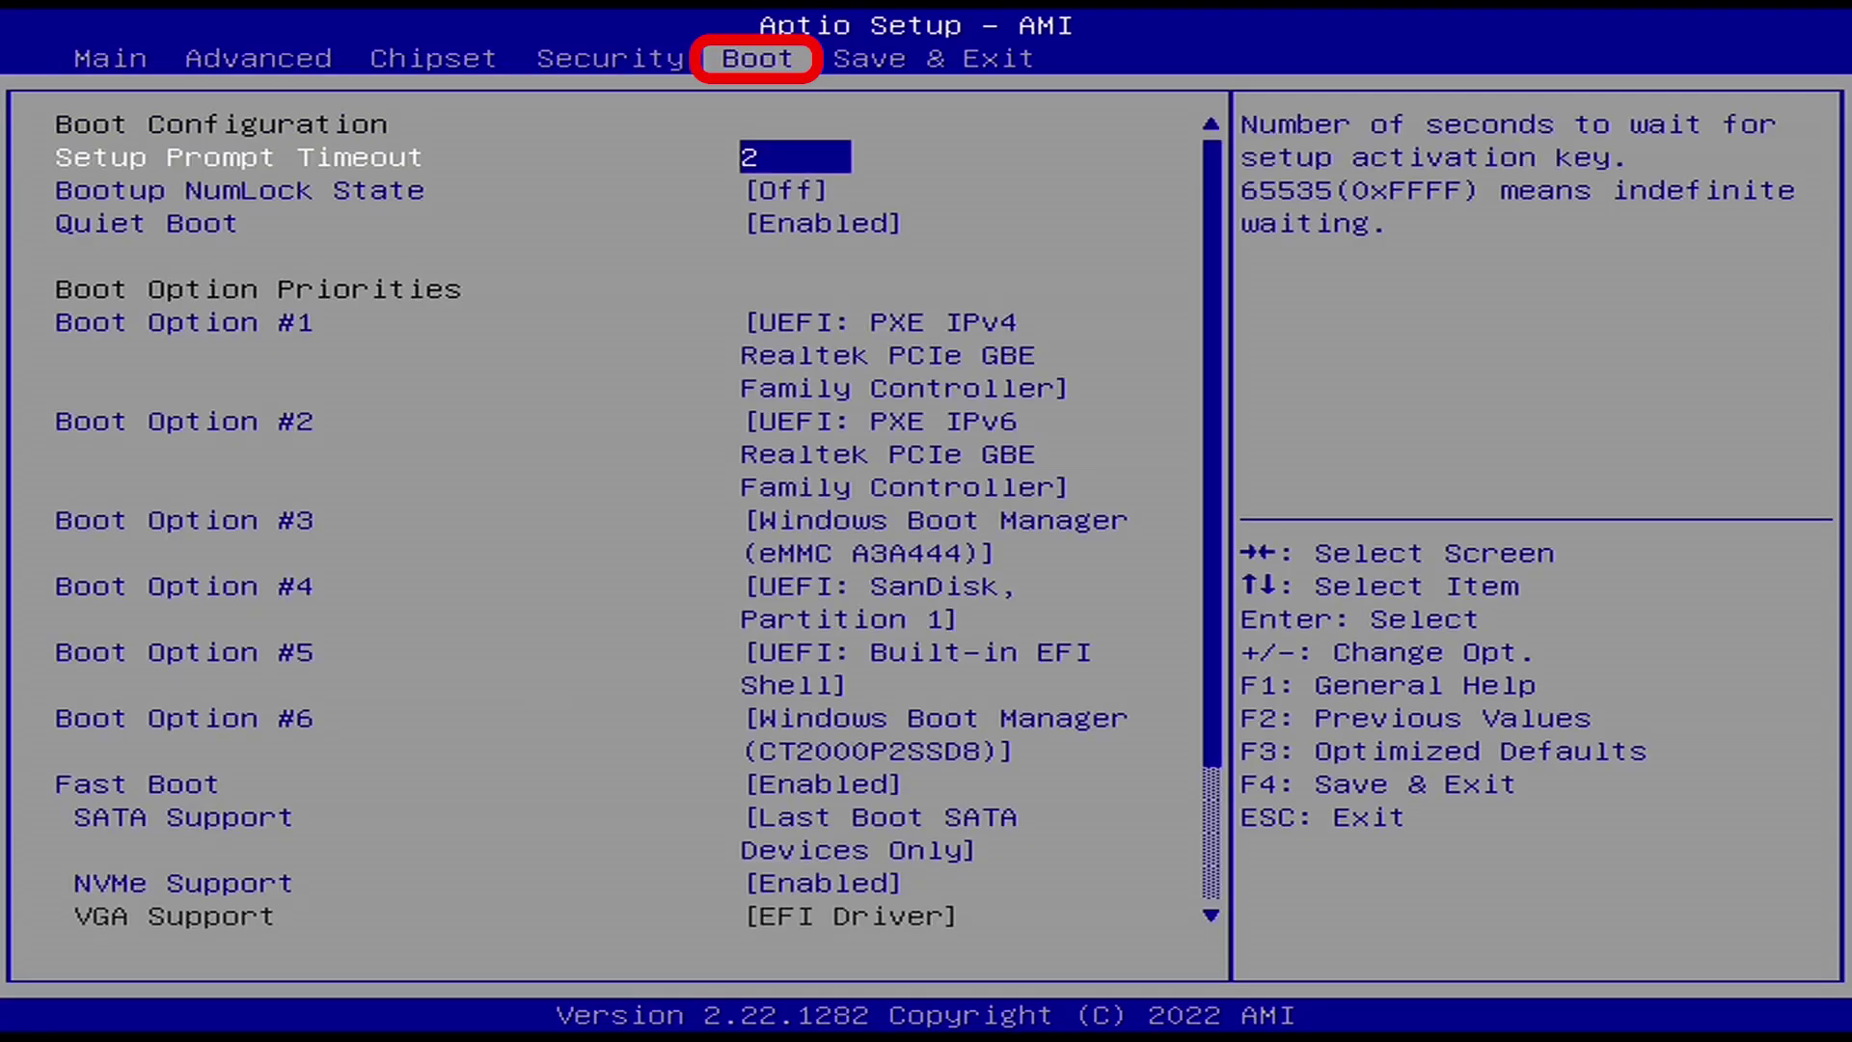
key("Down")
key("Down")
key("Down")
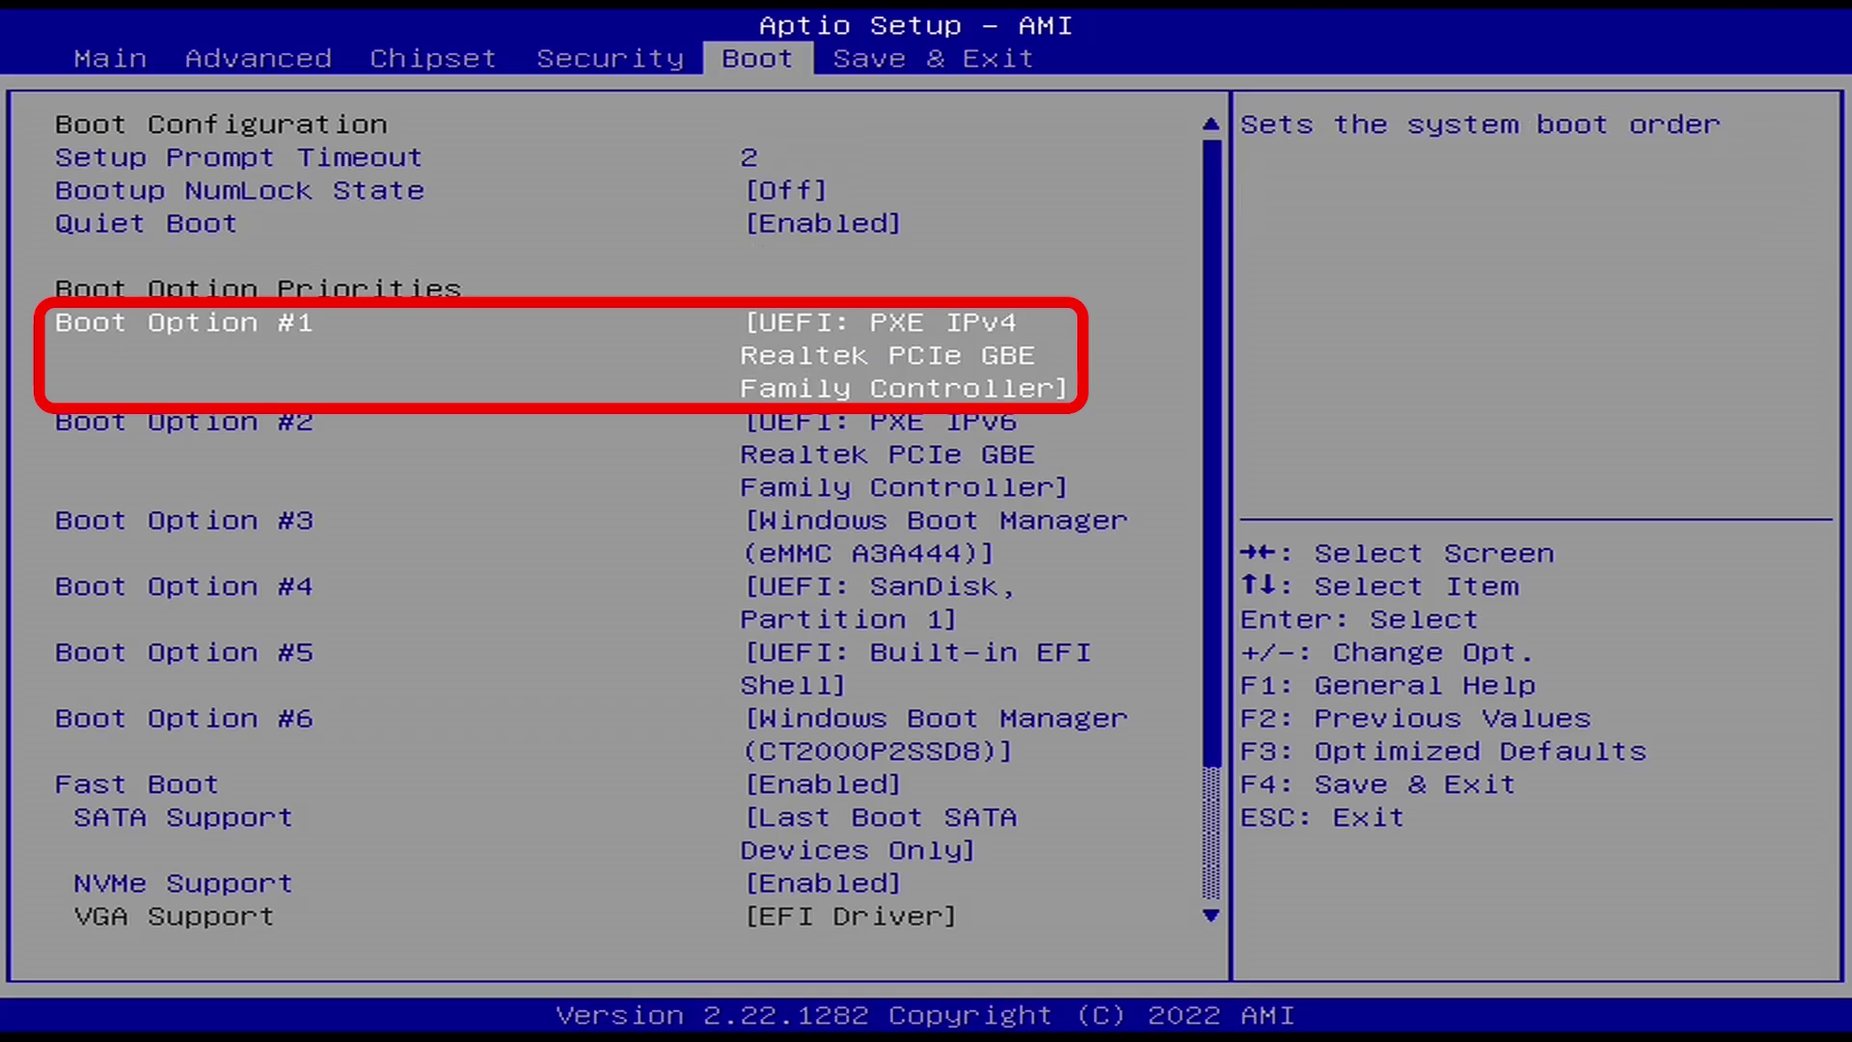
key("Return")
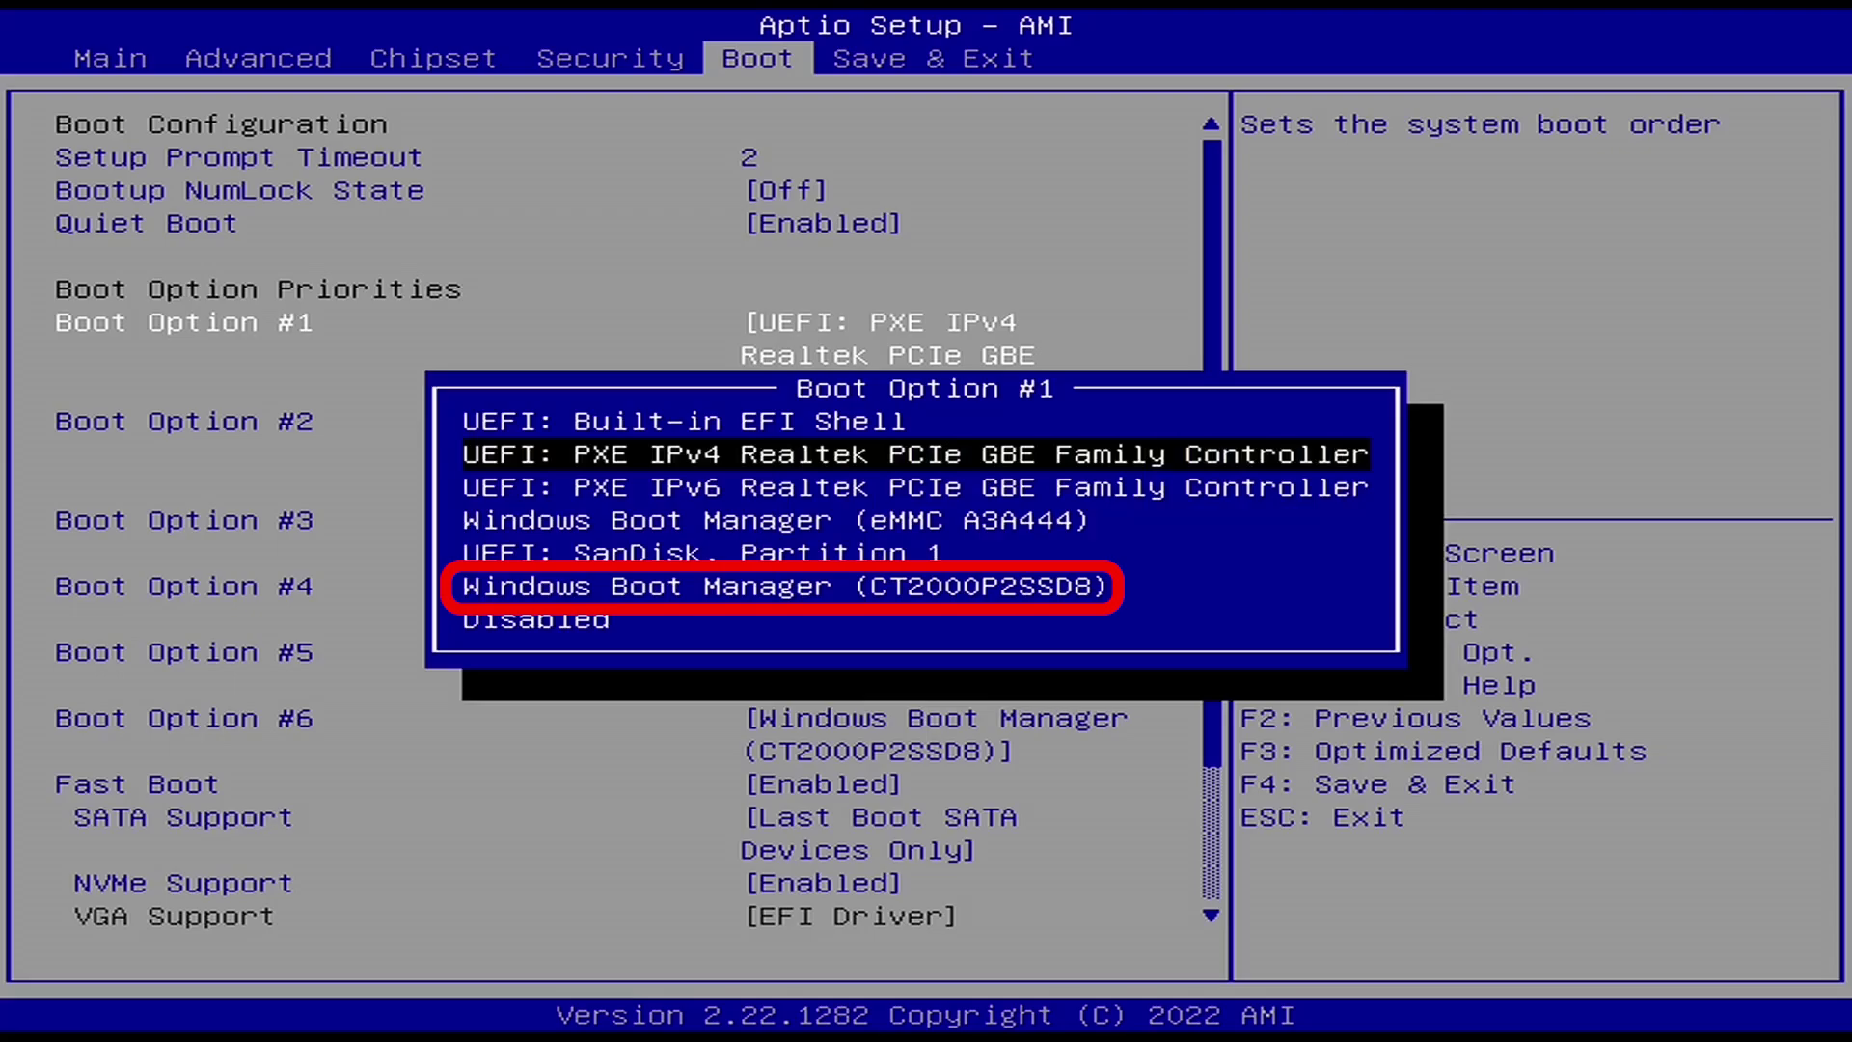
key("Down")
key("Down")
key("Down")
key("Down")
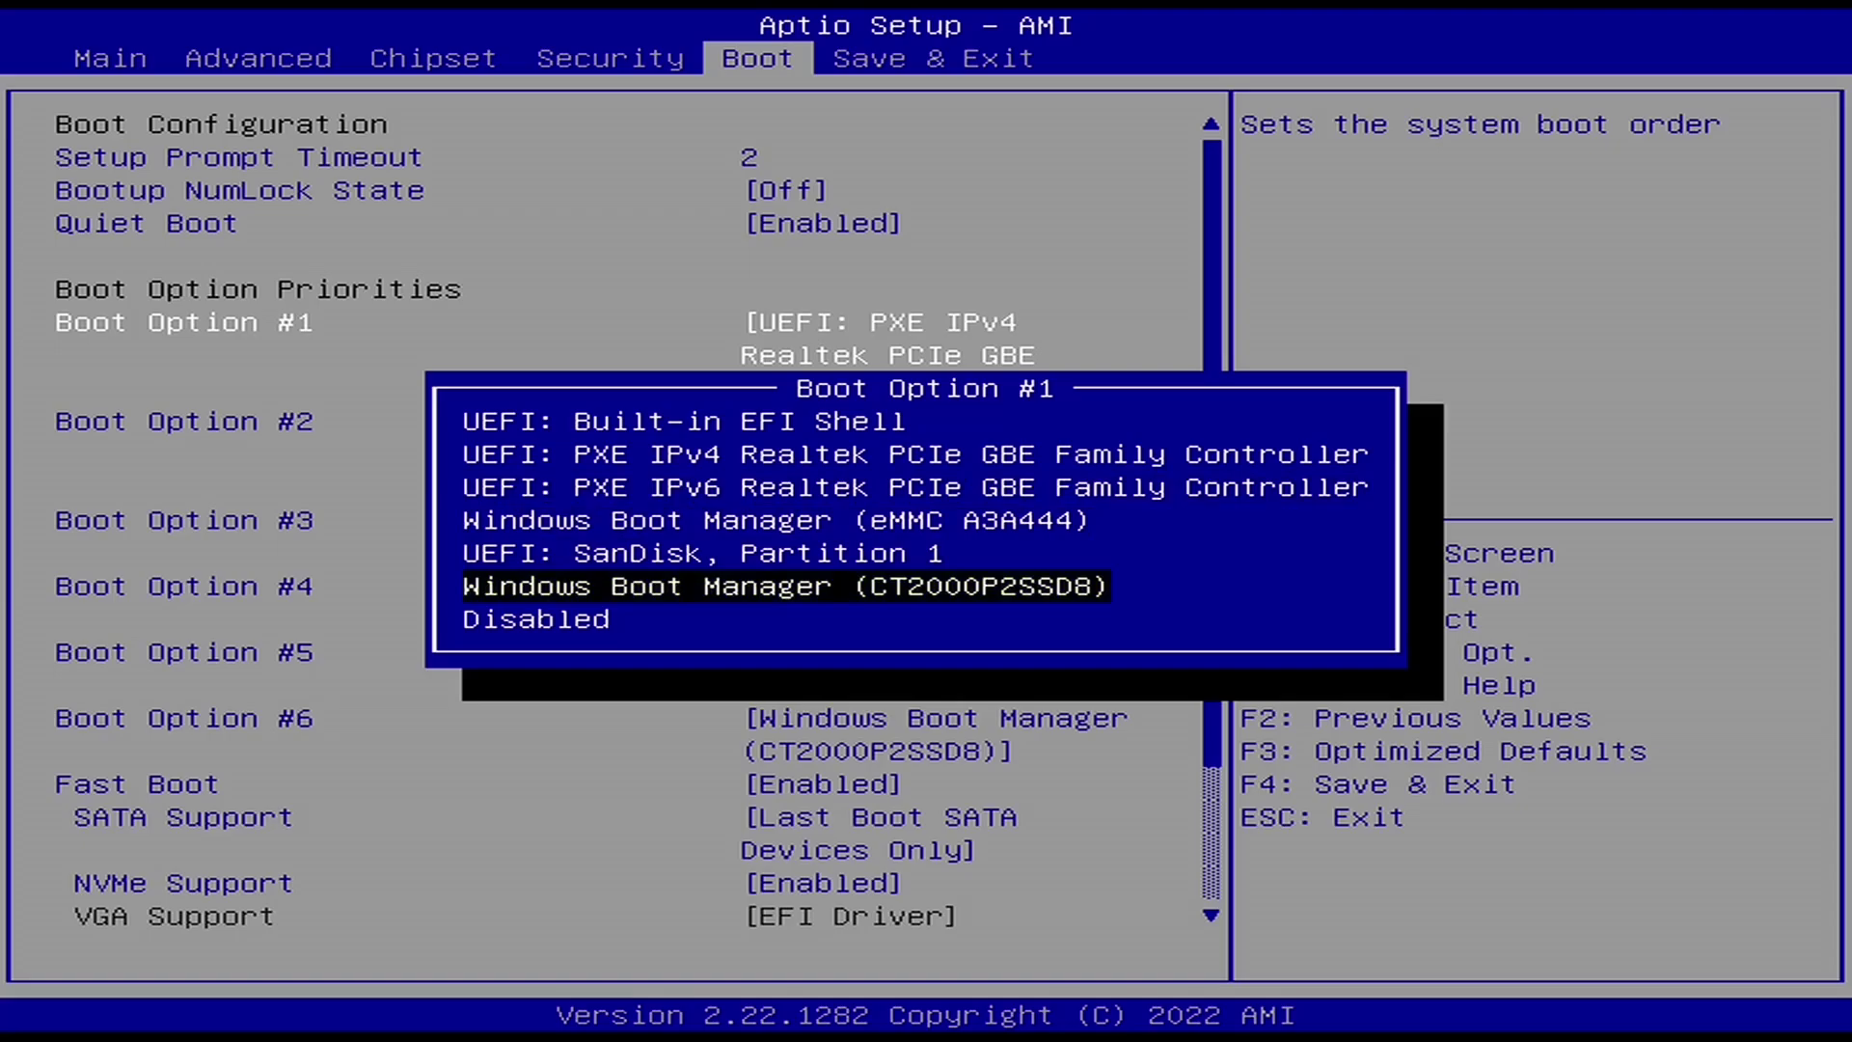
key("Return")
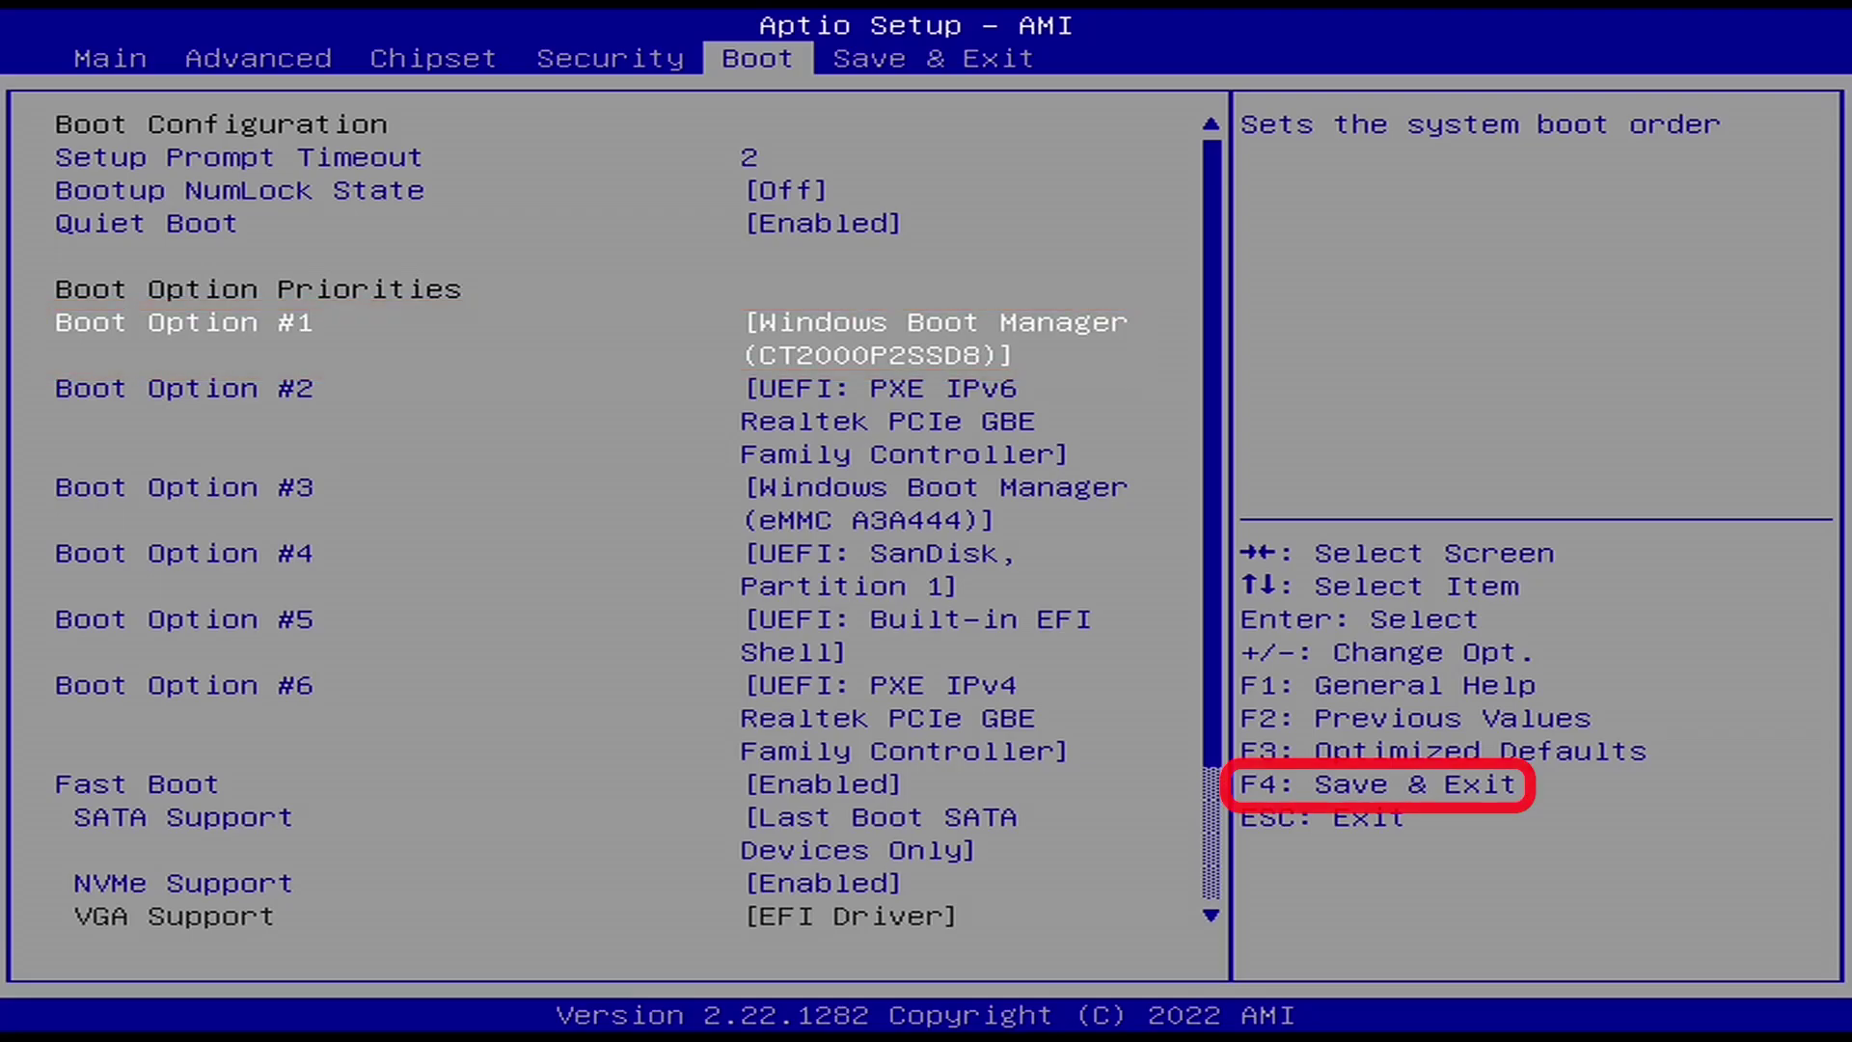
key("F4")
key("Return")
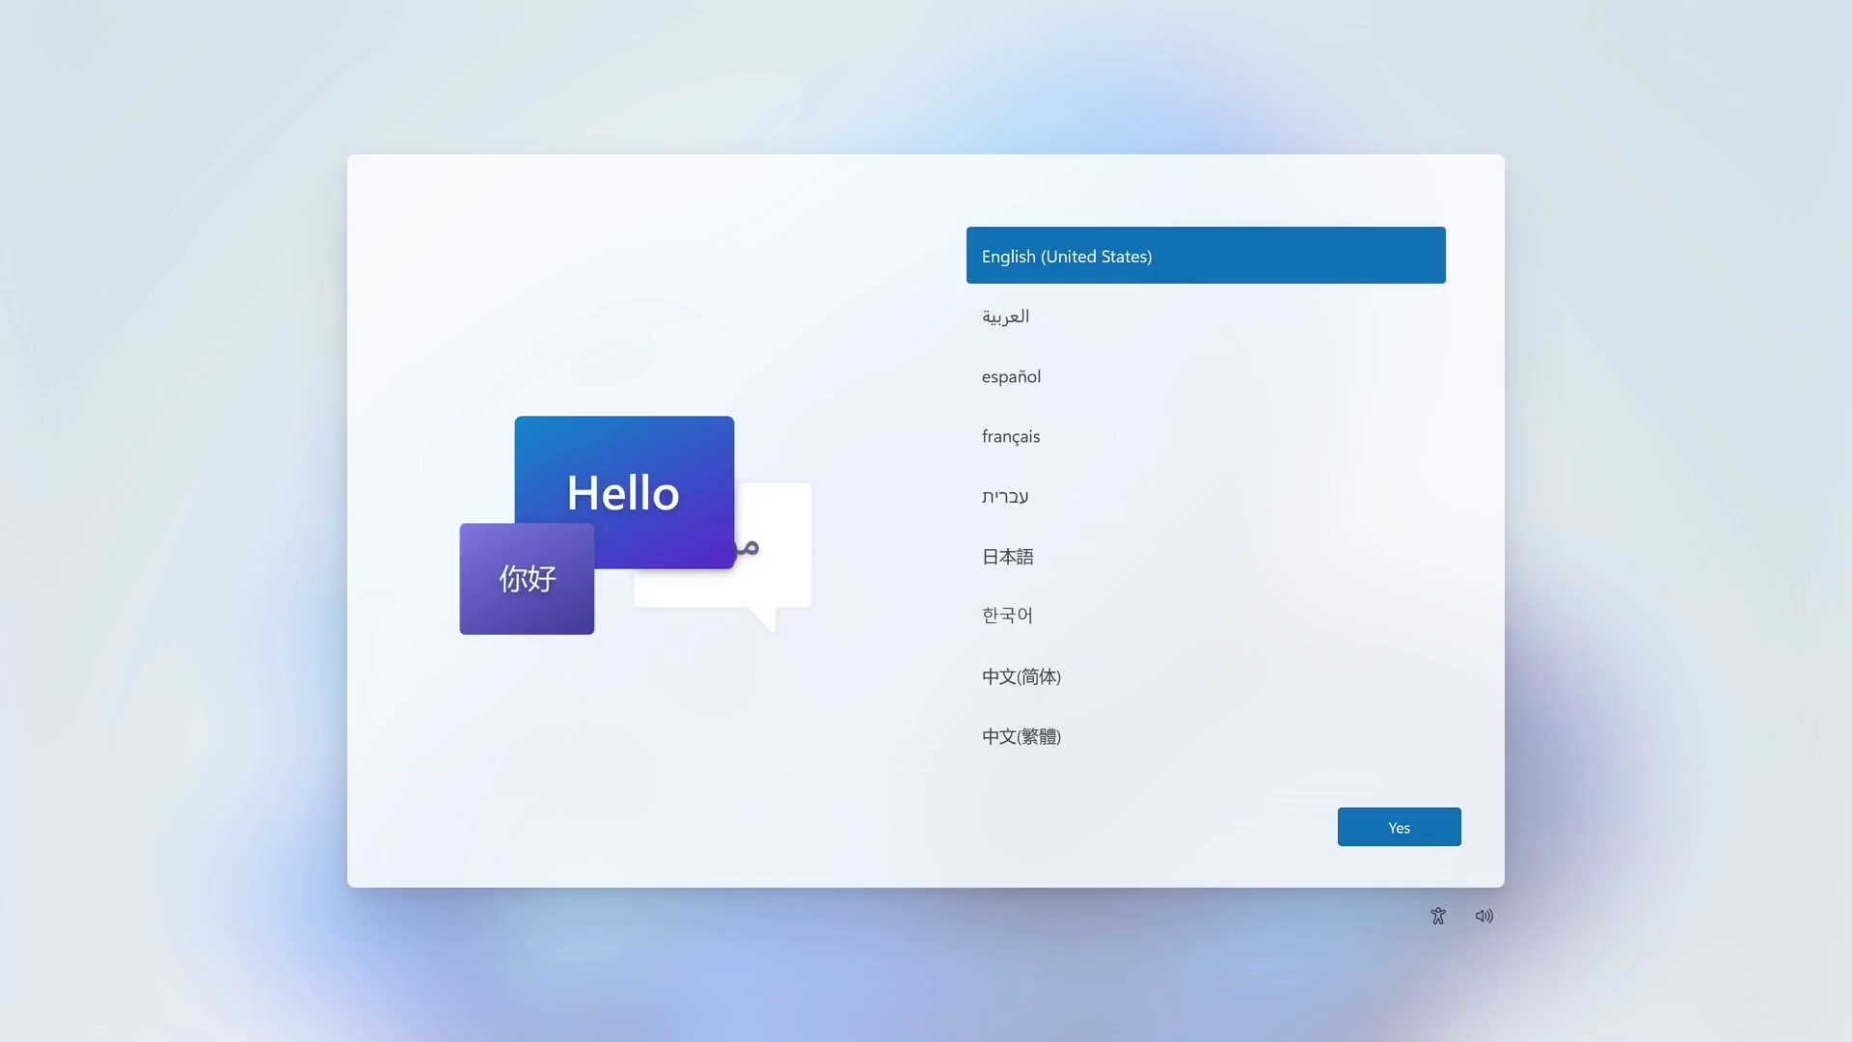
- Accept English (United States), the suggested region and keyboard, then create local account admin with a password
left_click(1411, 827)
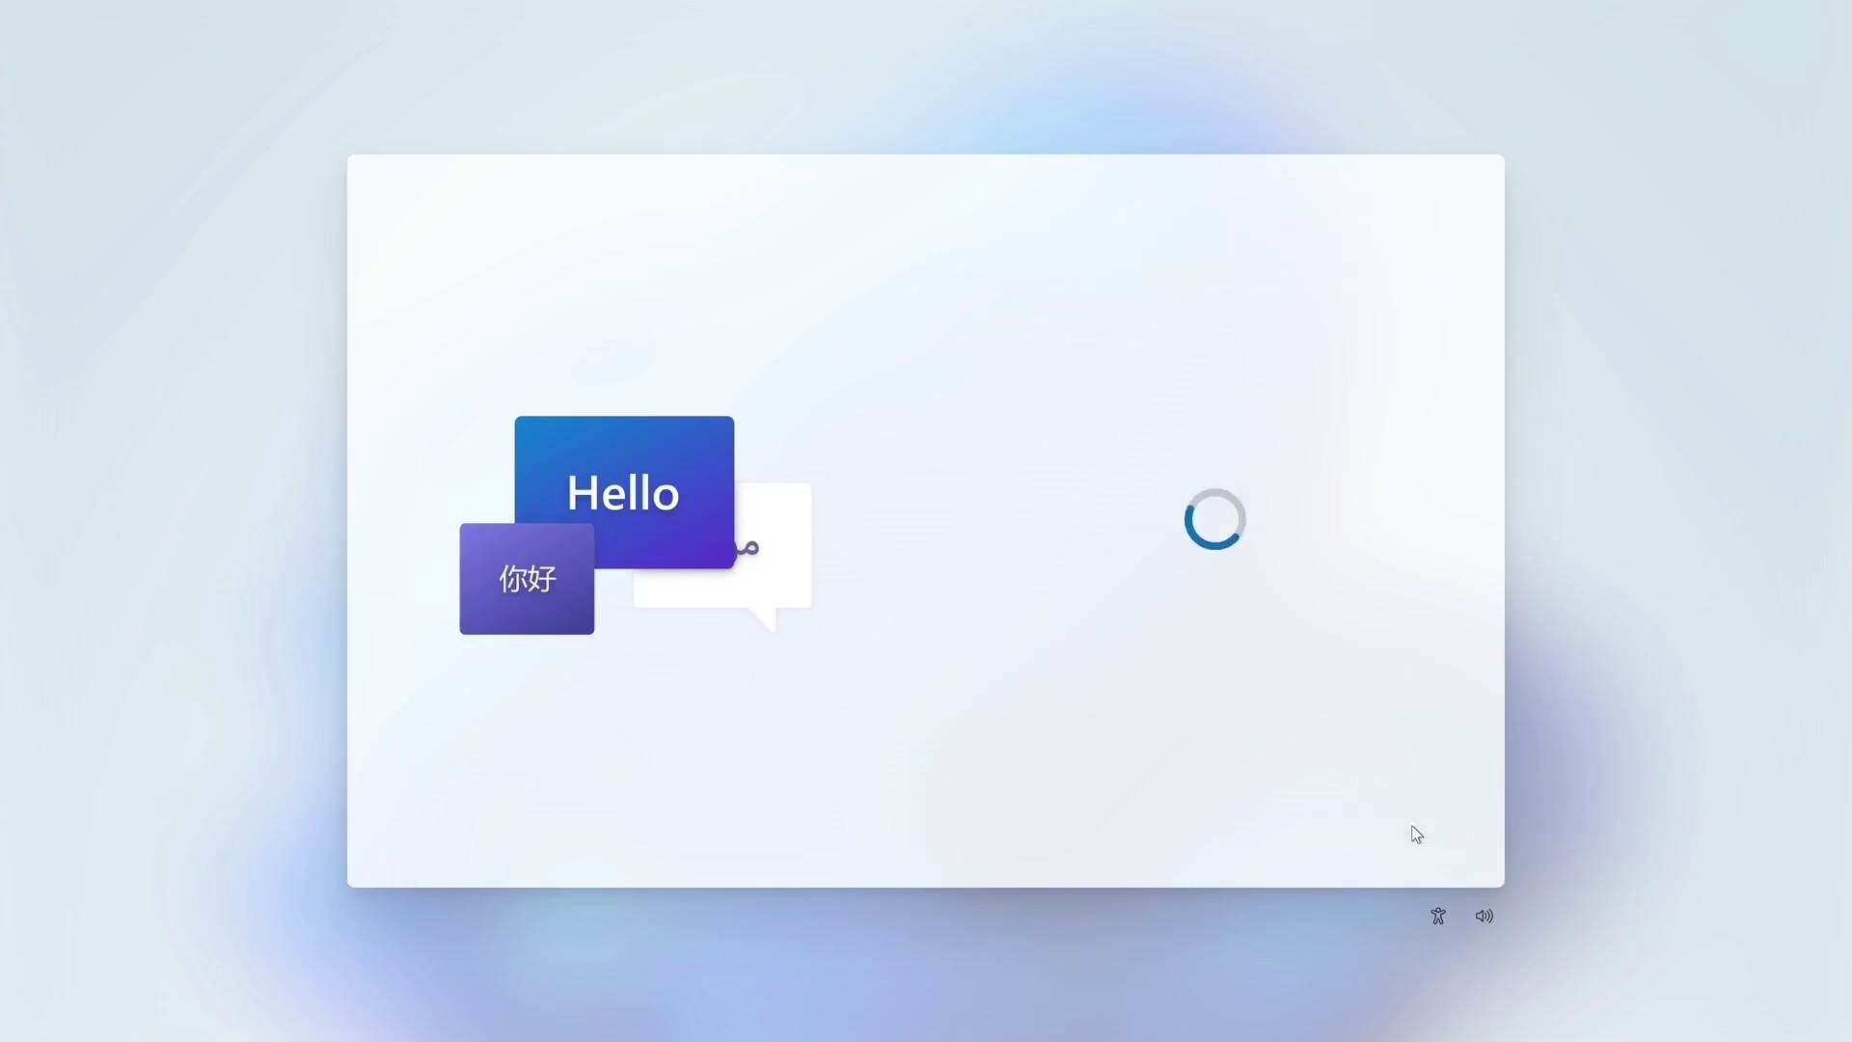
left_click(1410, 827)
left_click(1363, 833)
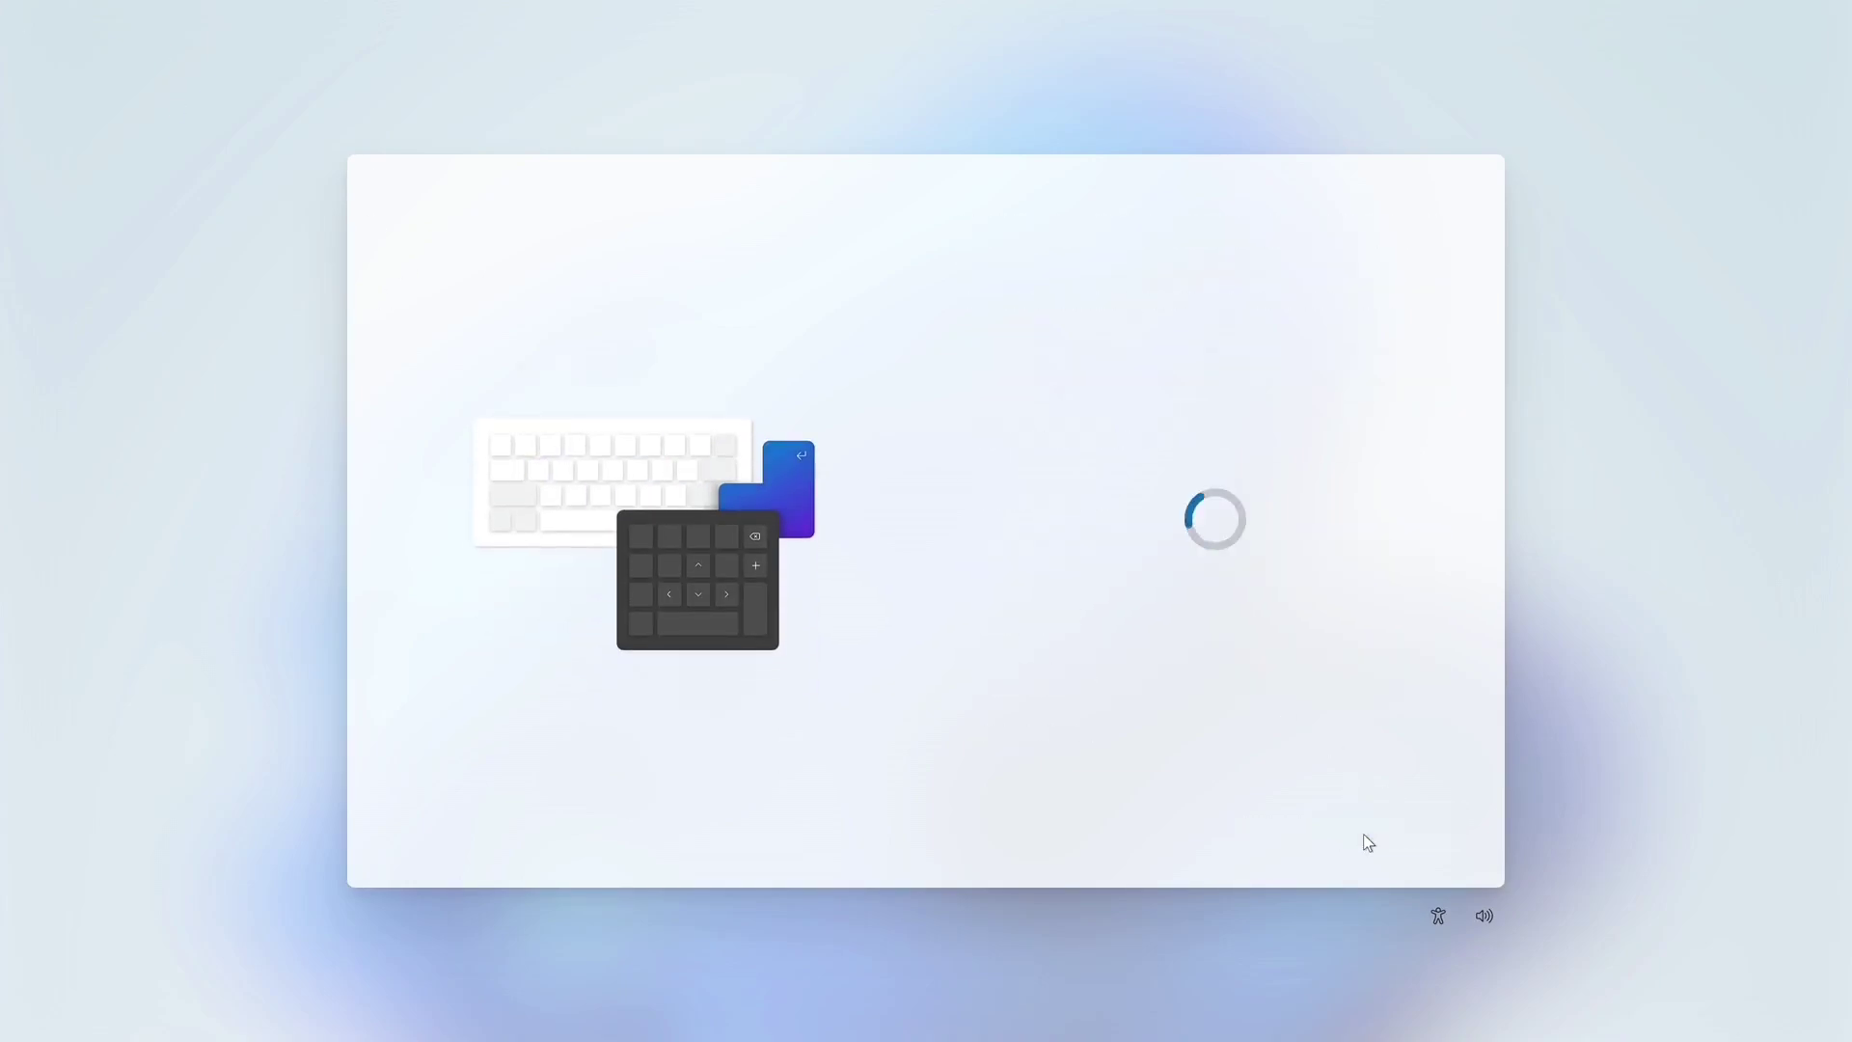
type("admin")
left_click(1393, 827)
type("admin")
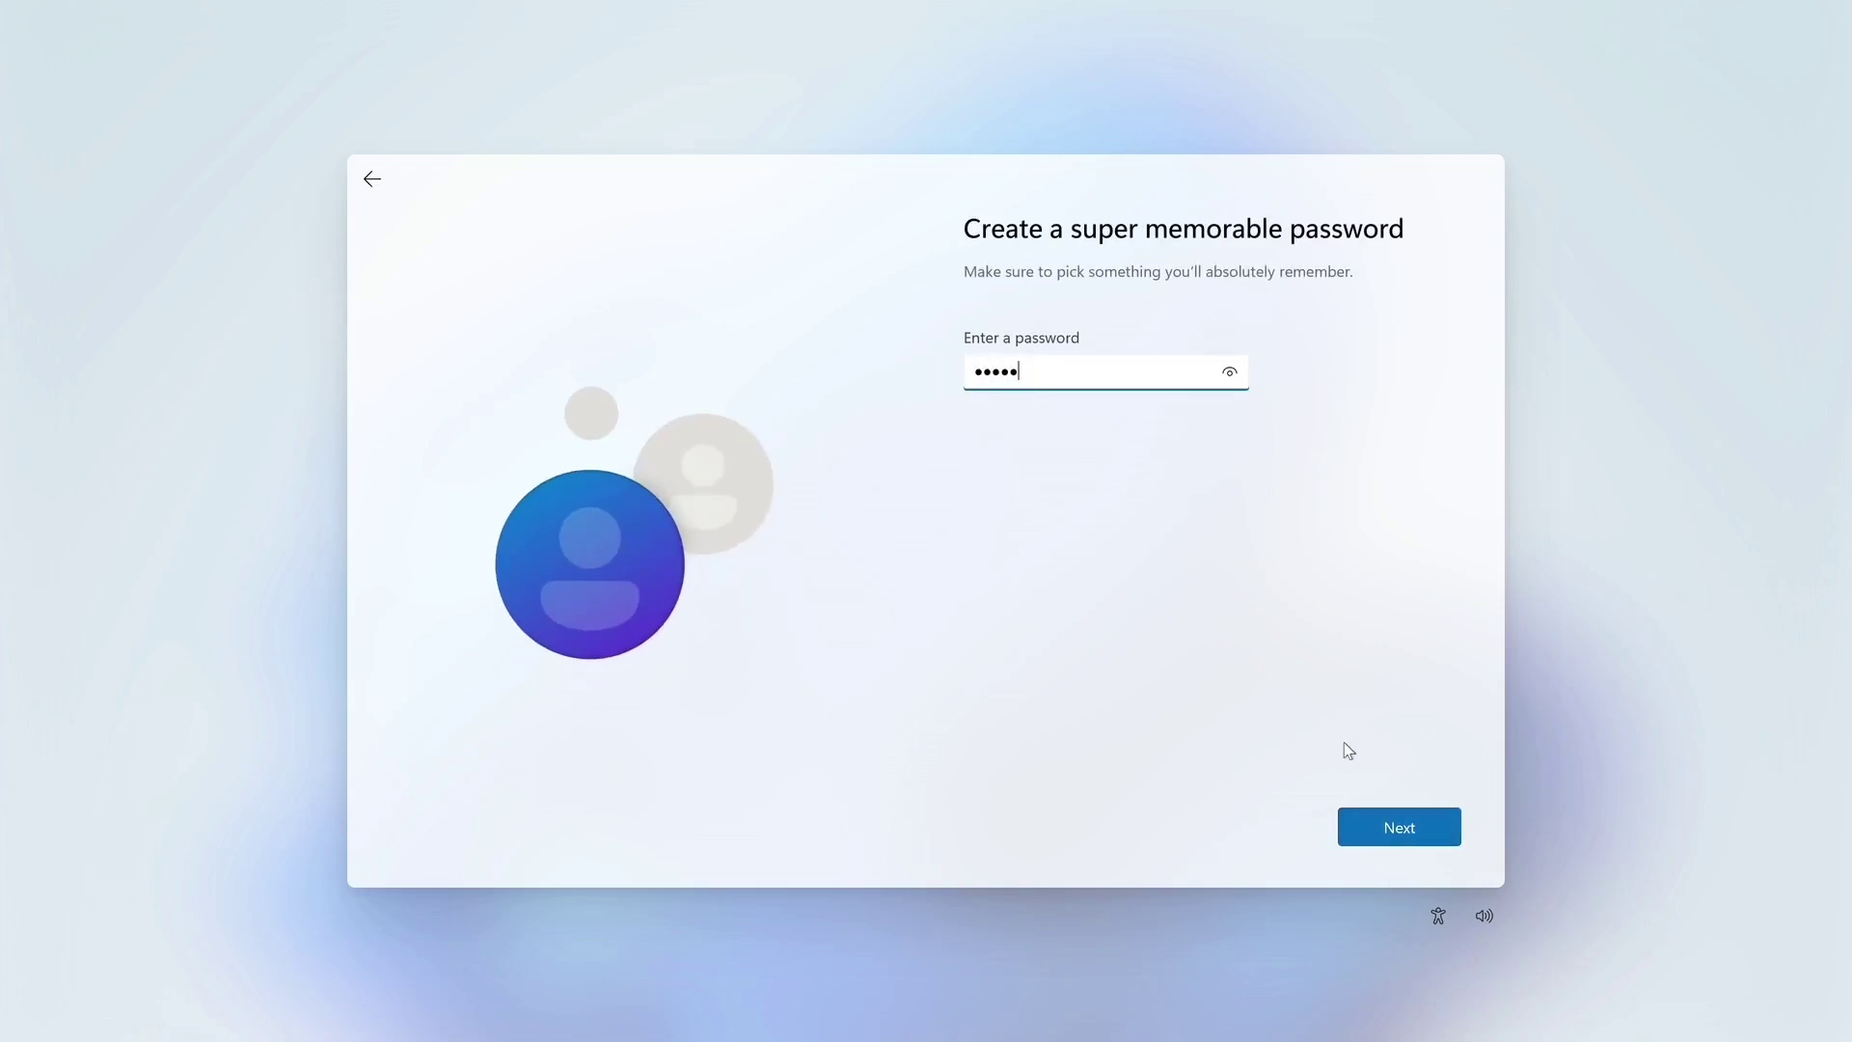
left_click(1386, 828)
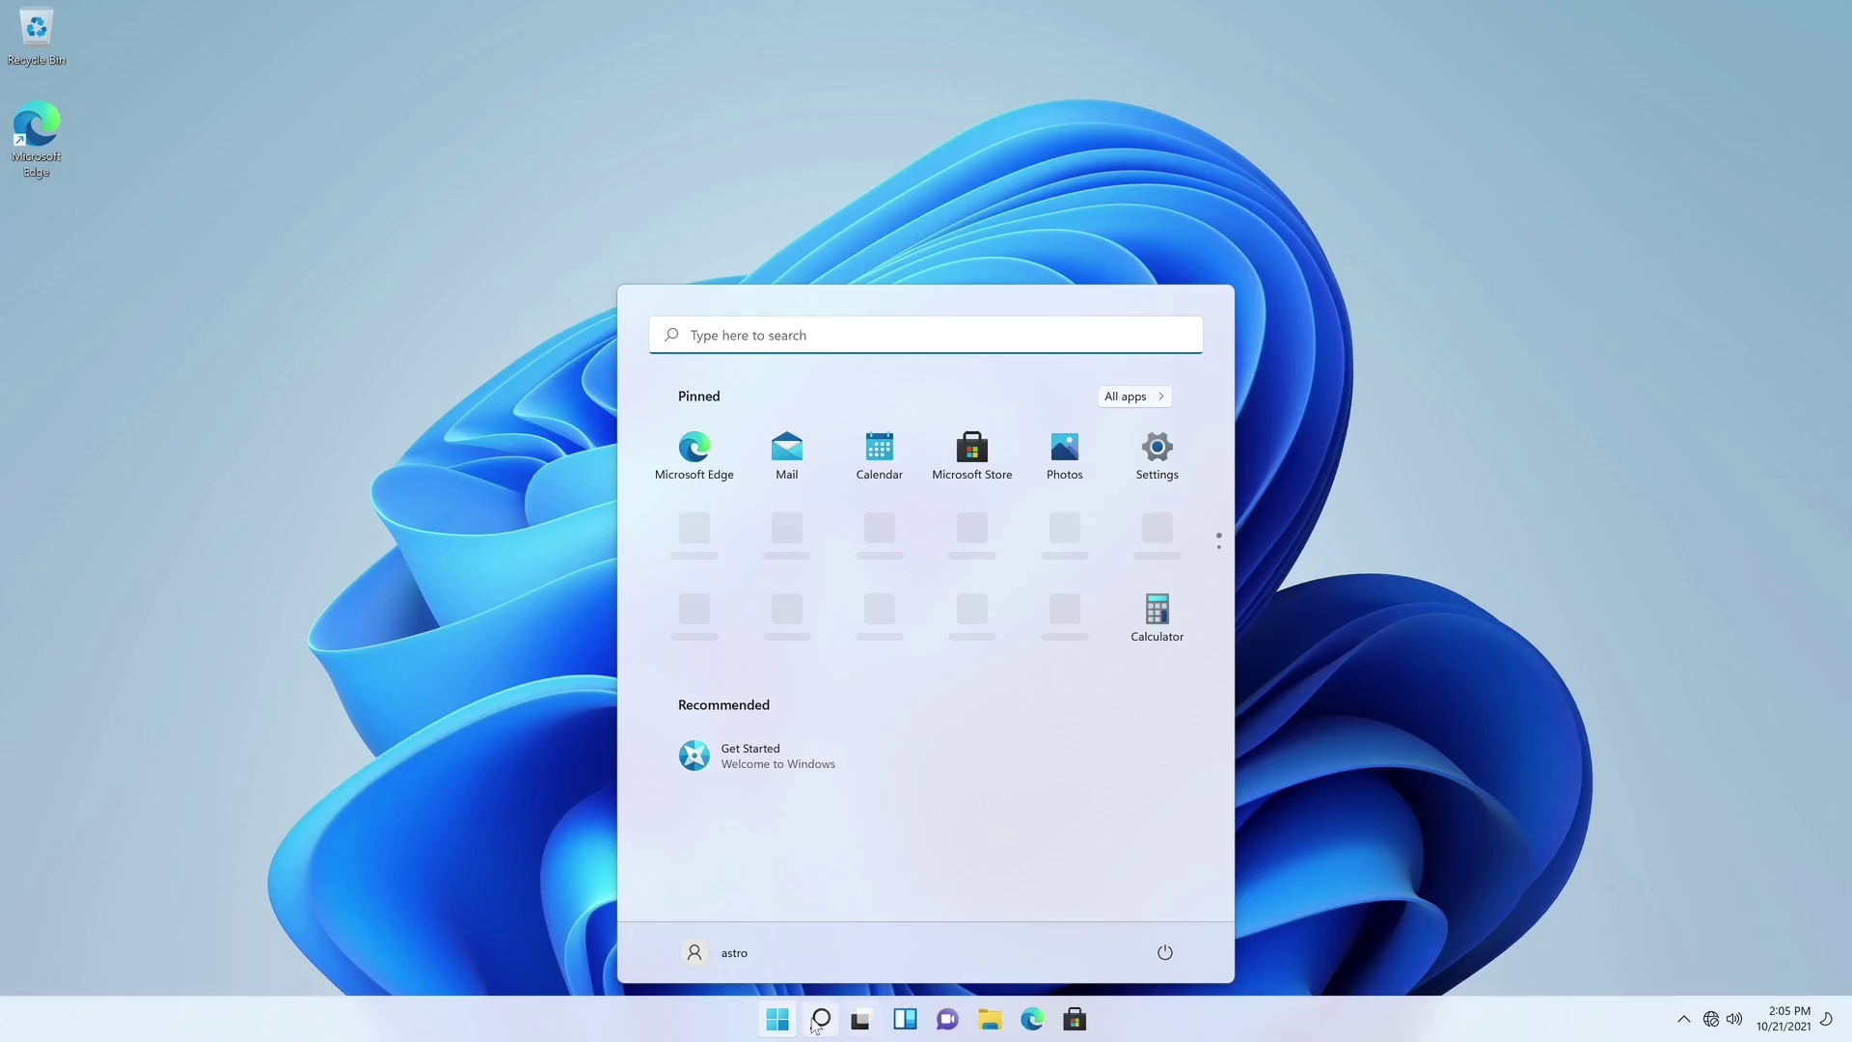
- Open Disk Management from a 'disk' search, check the Slow_Disk (E:) partition, then open This PC
left_click(816, 1023)
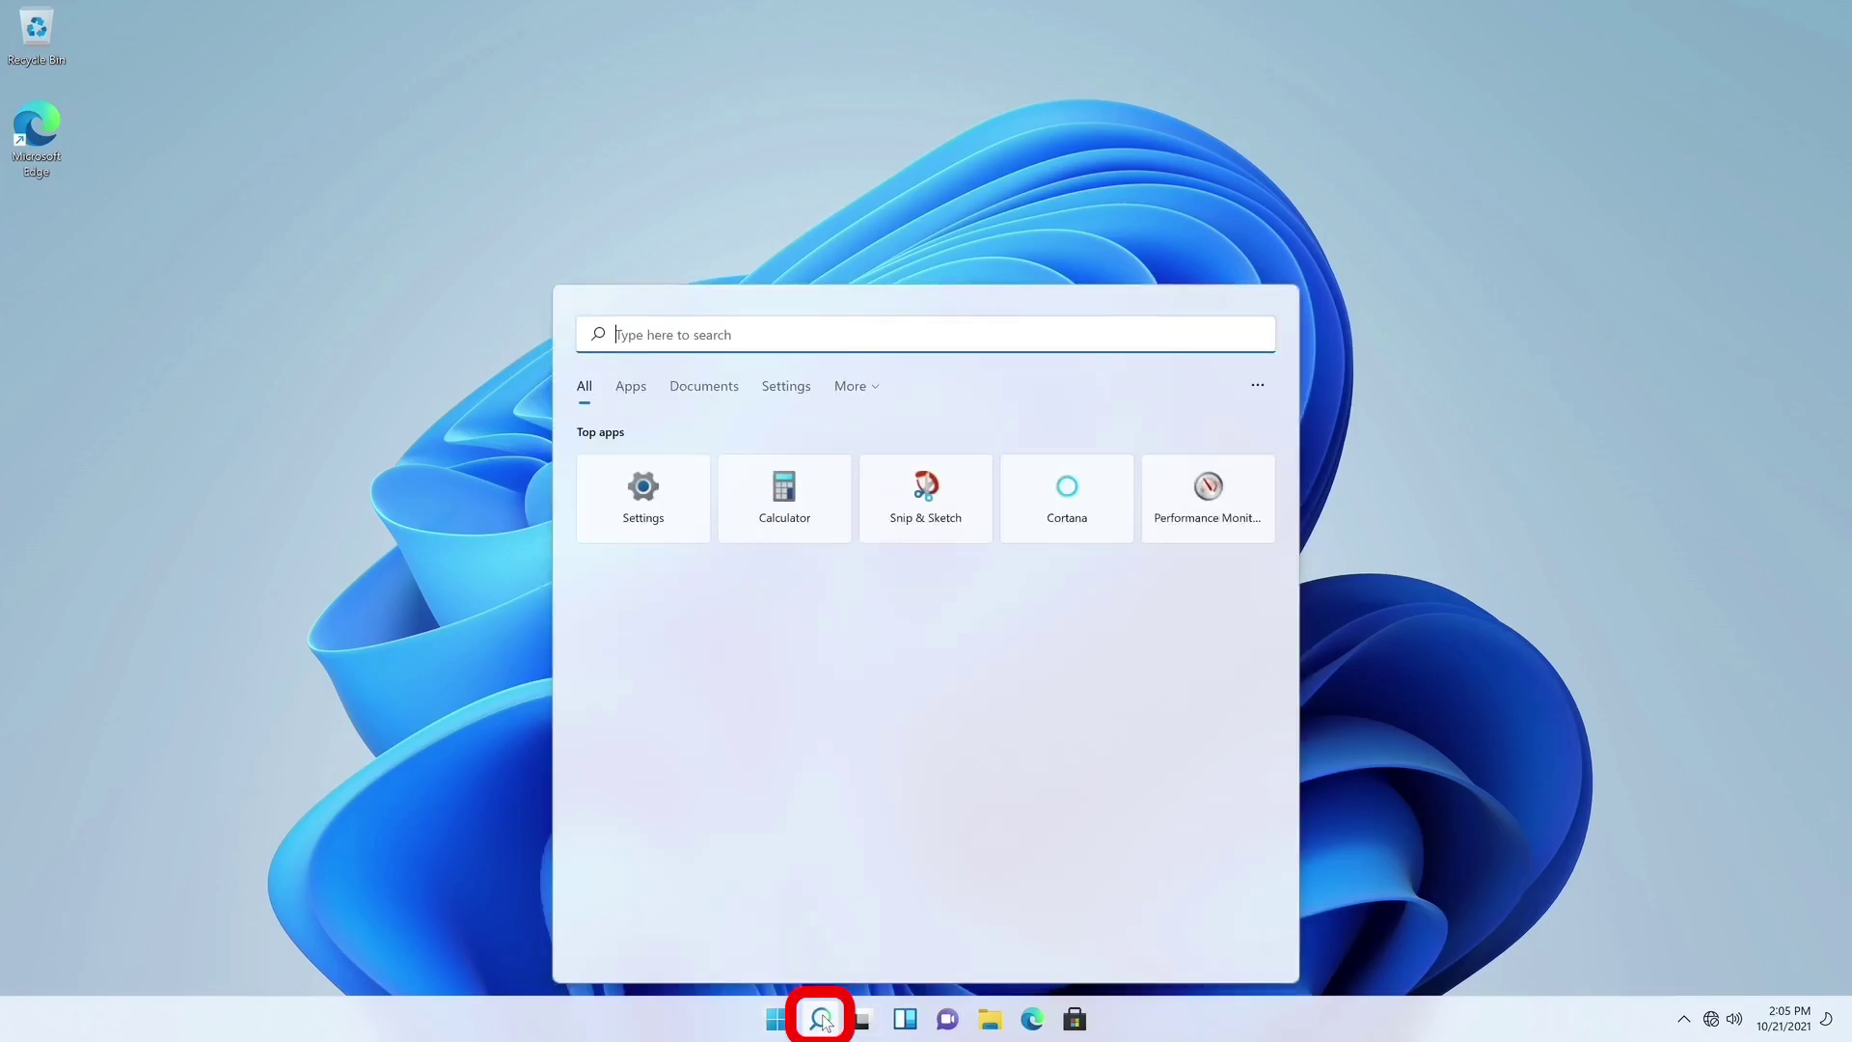
type("disk")
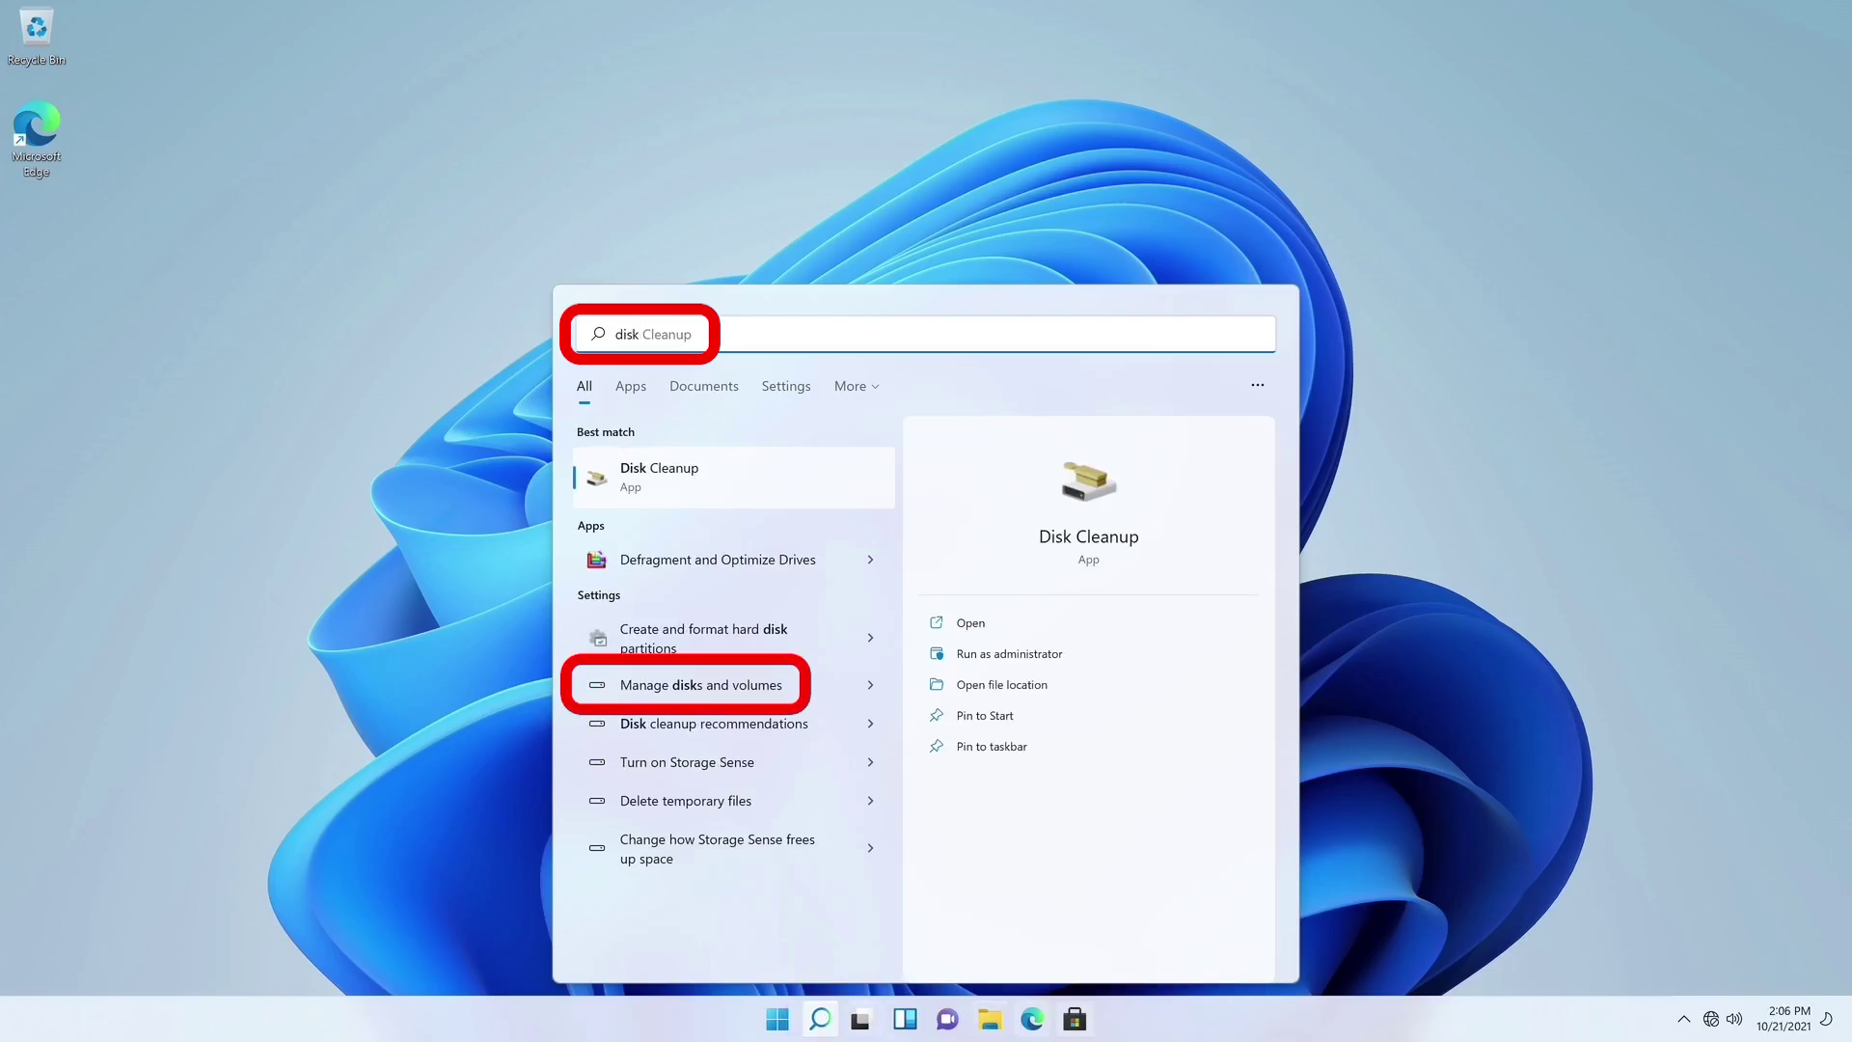
left_click(702, 684)
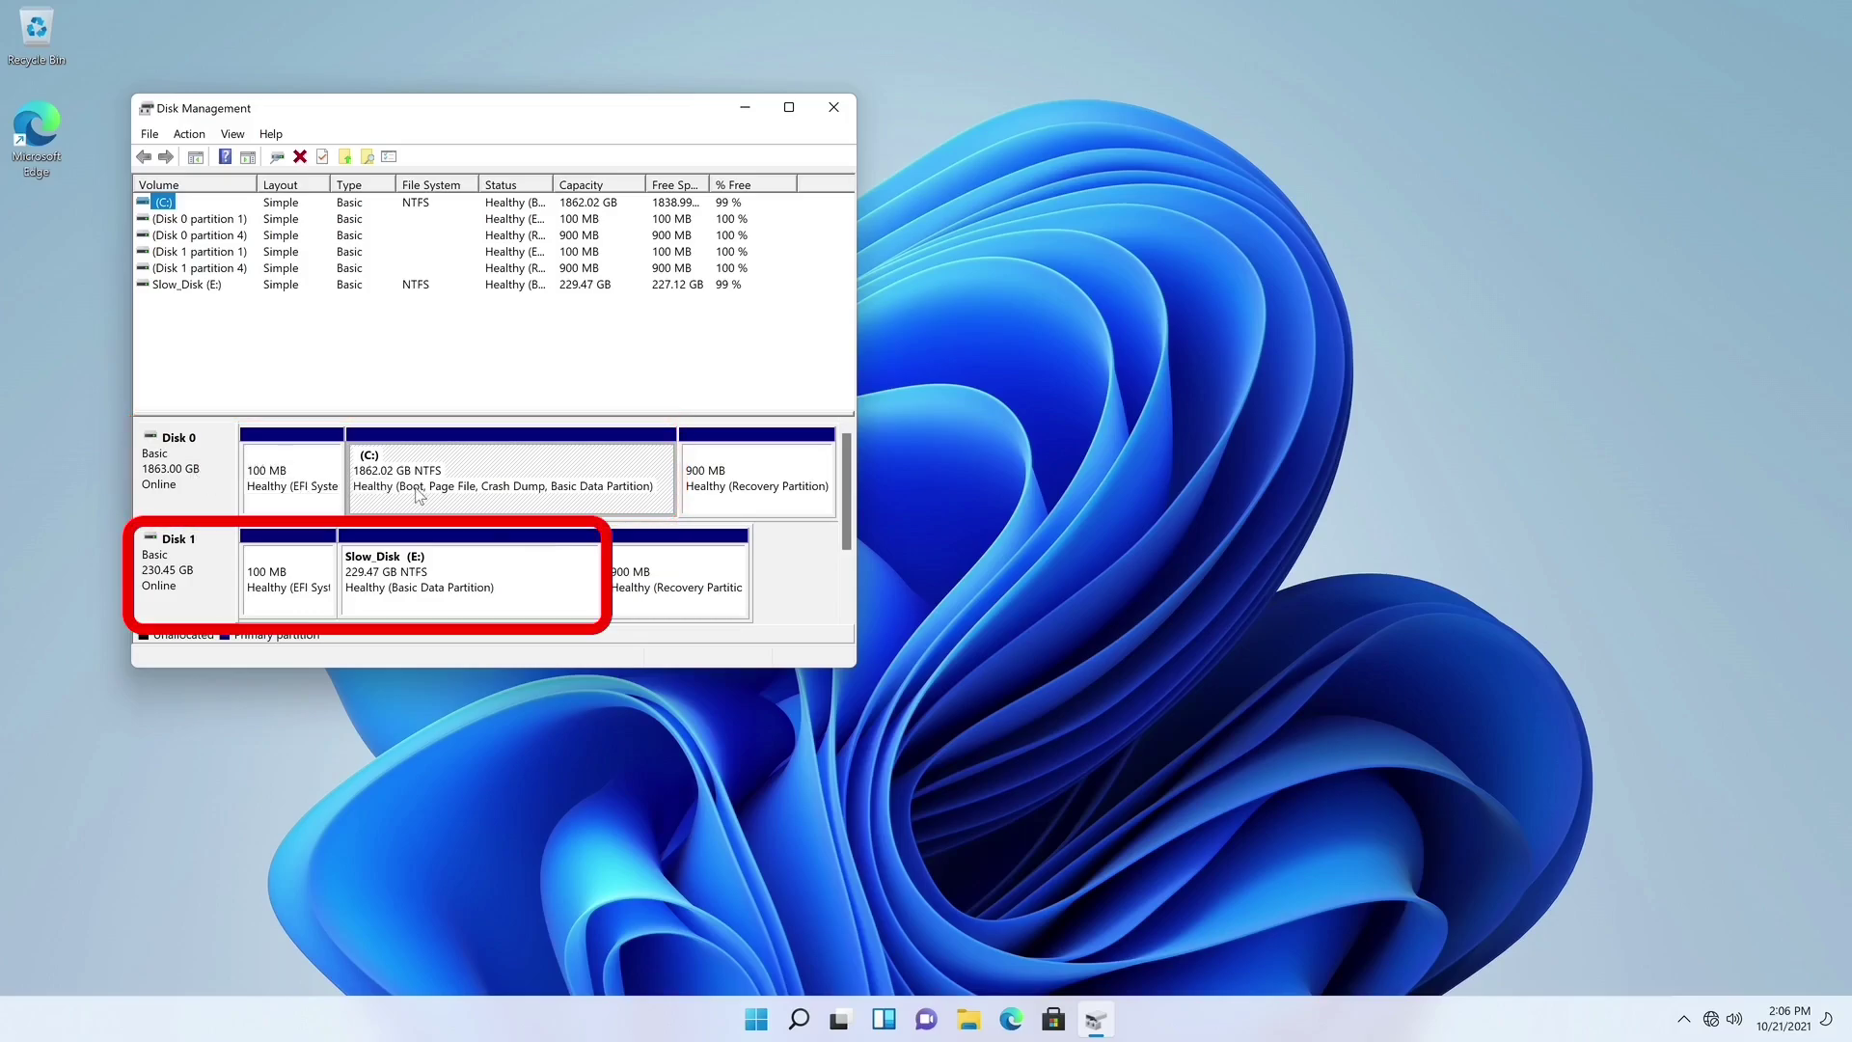
left_click(417, 592)
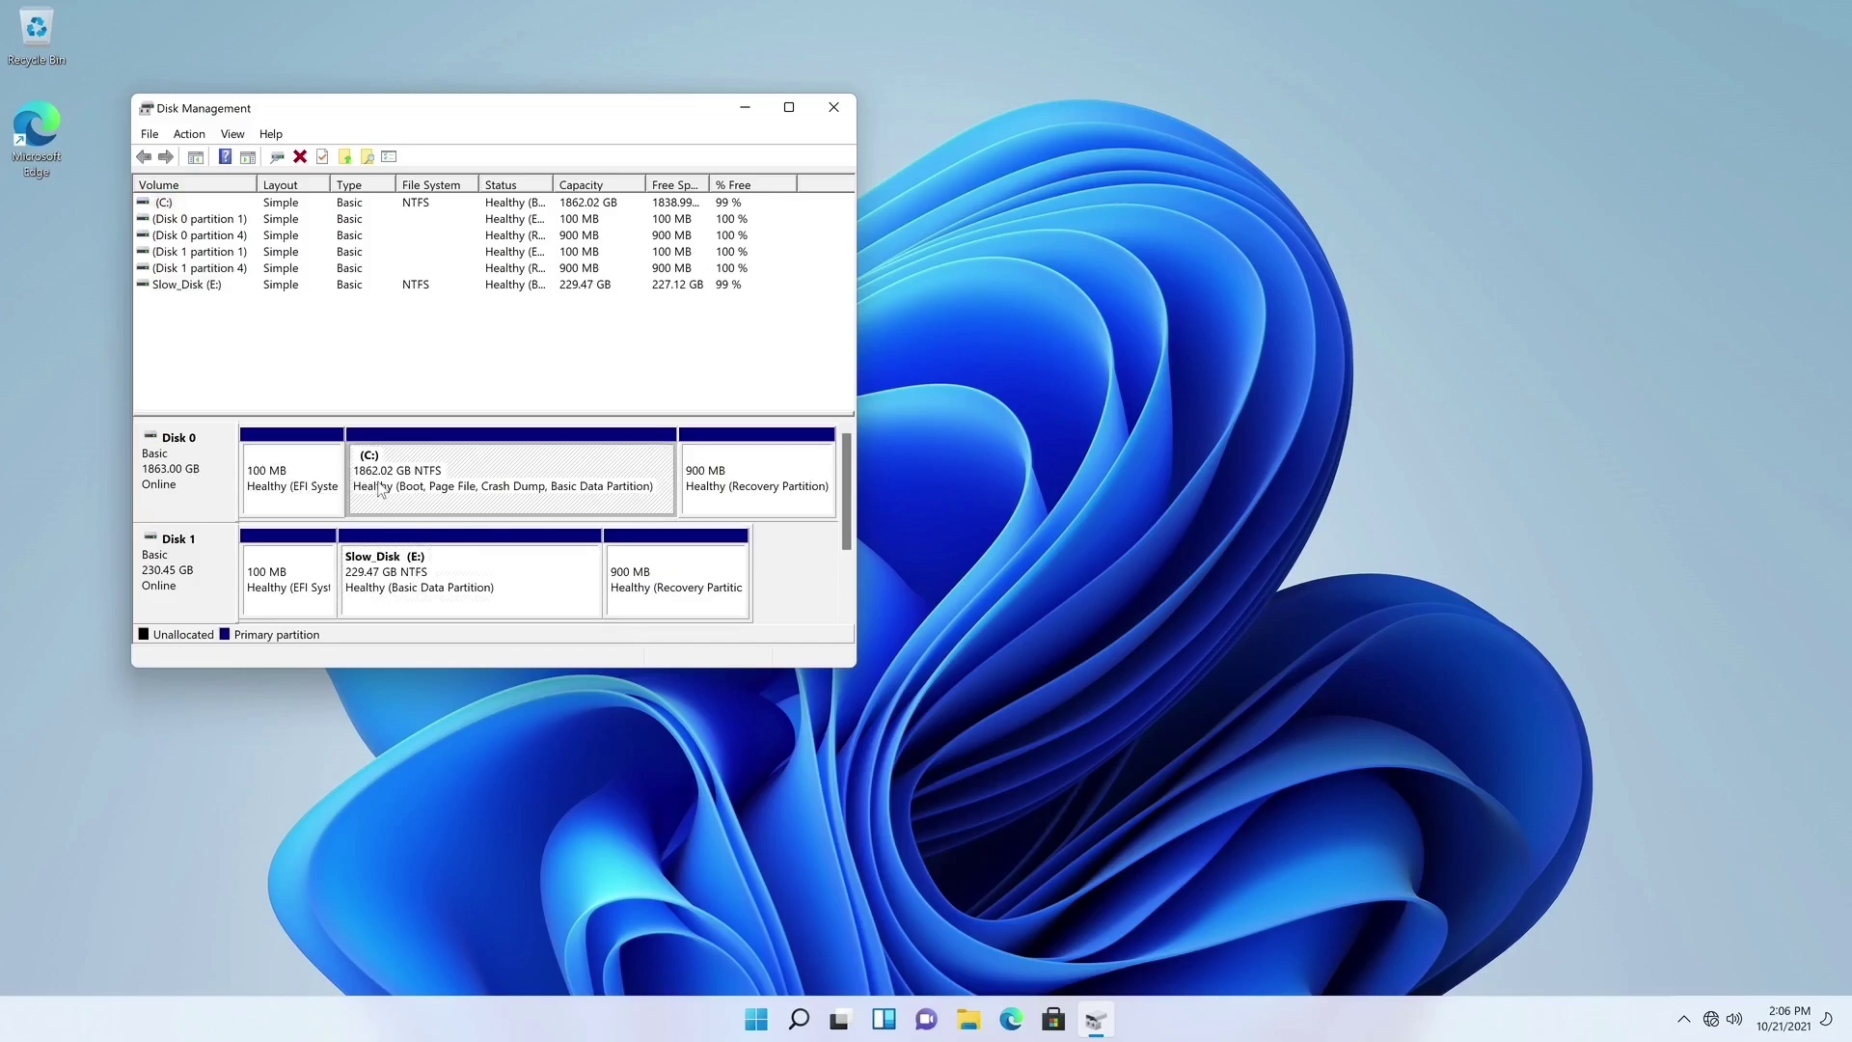
key("alt+F4")
key("super+e")
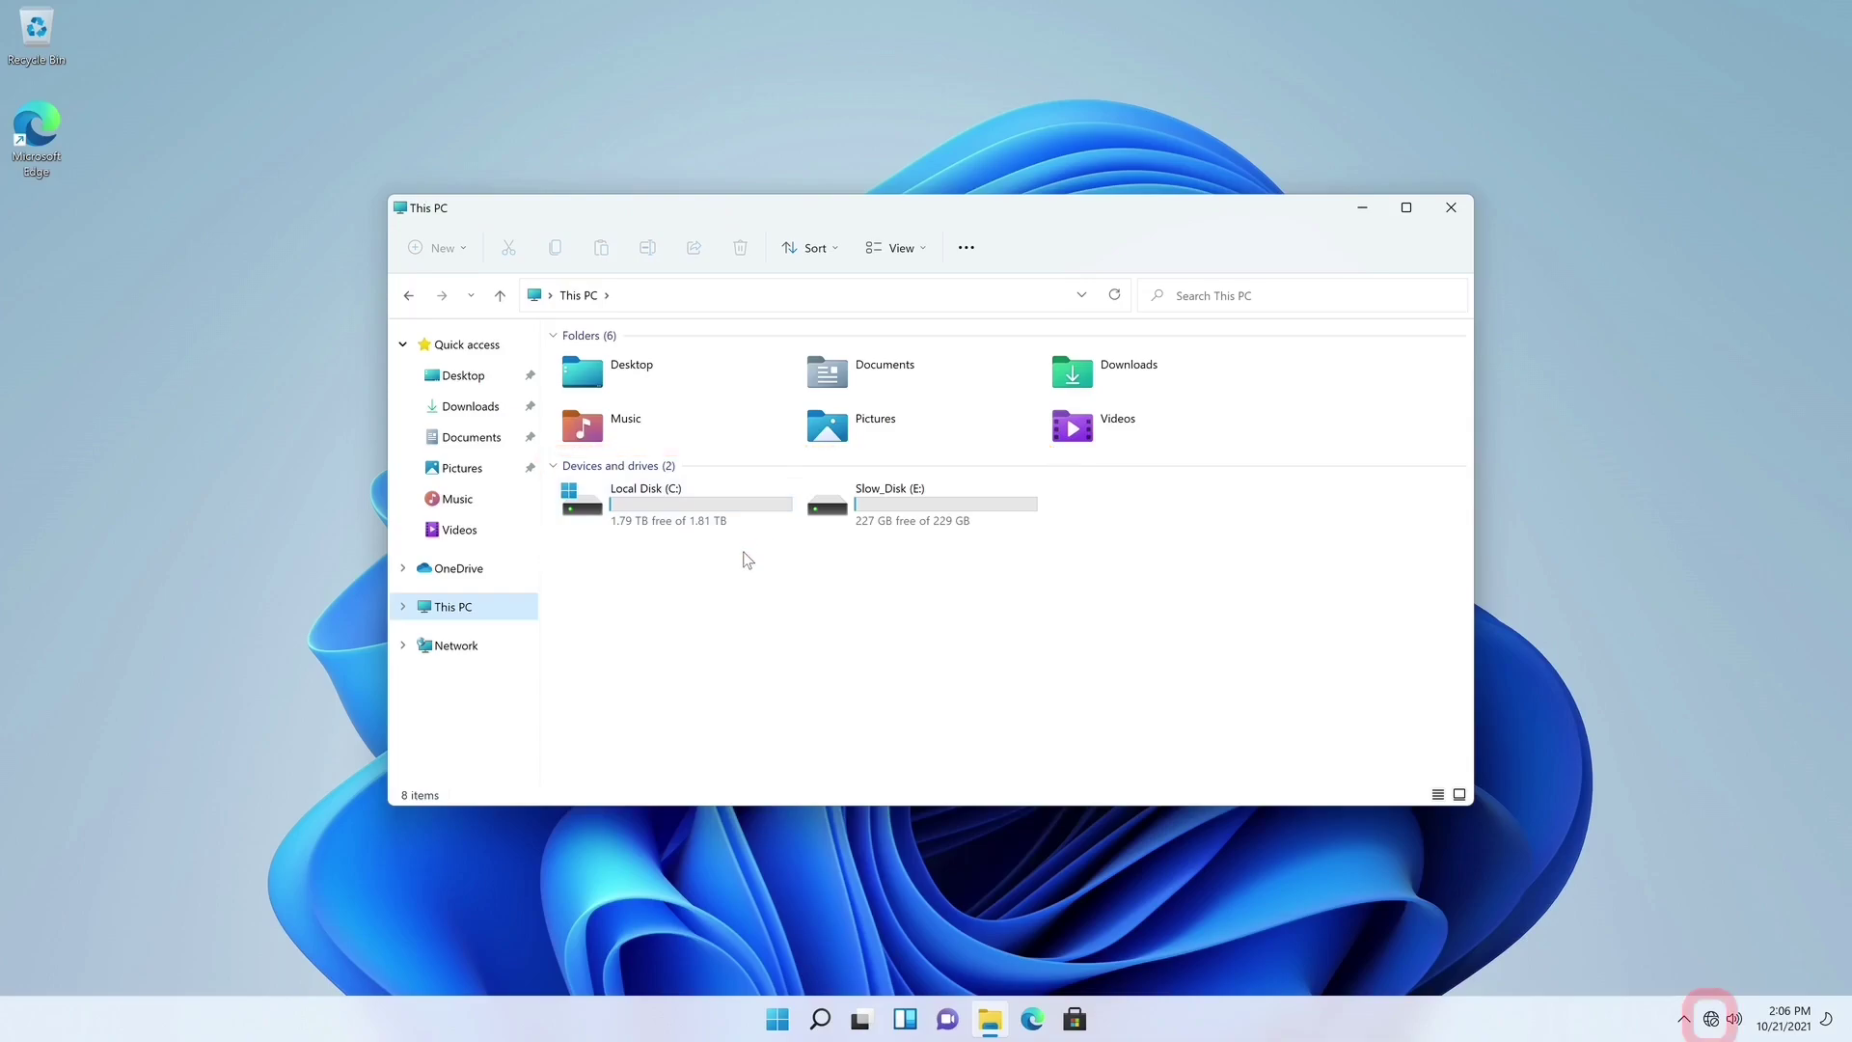
- Join the Patriot-Astro Wi-Fi network from Quick Settings by entering its security key
left_click(1713, 1023)
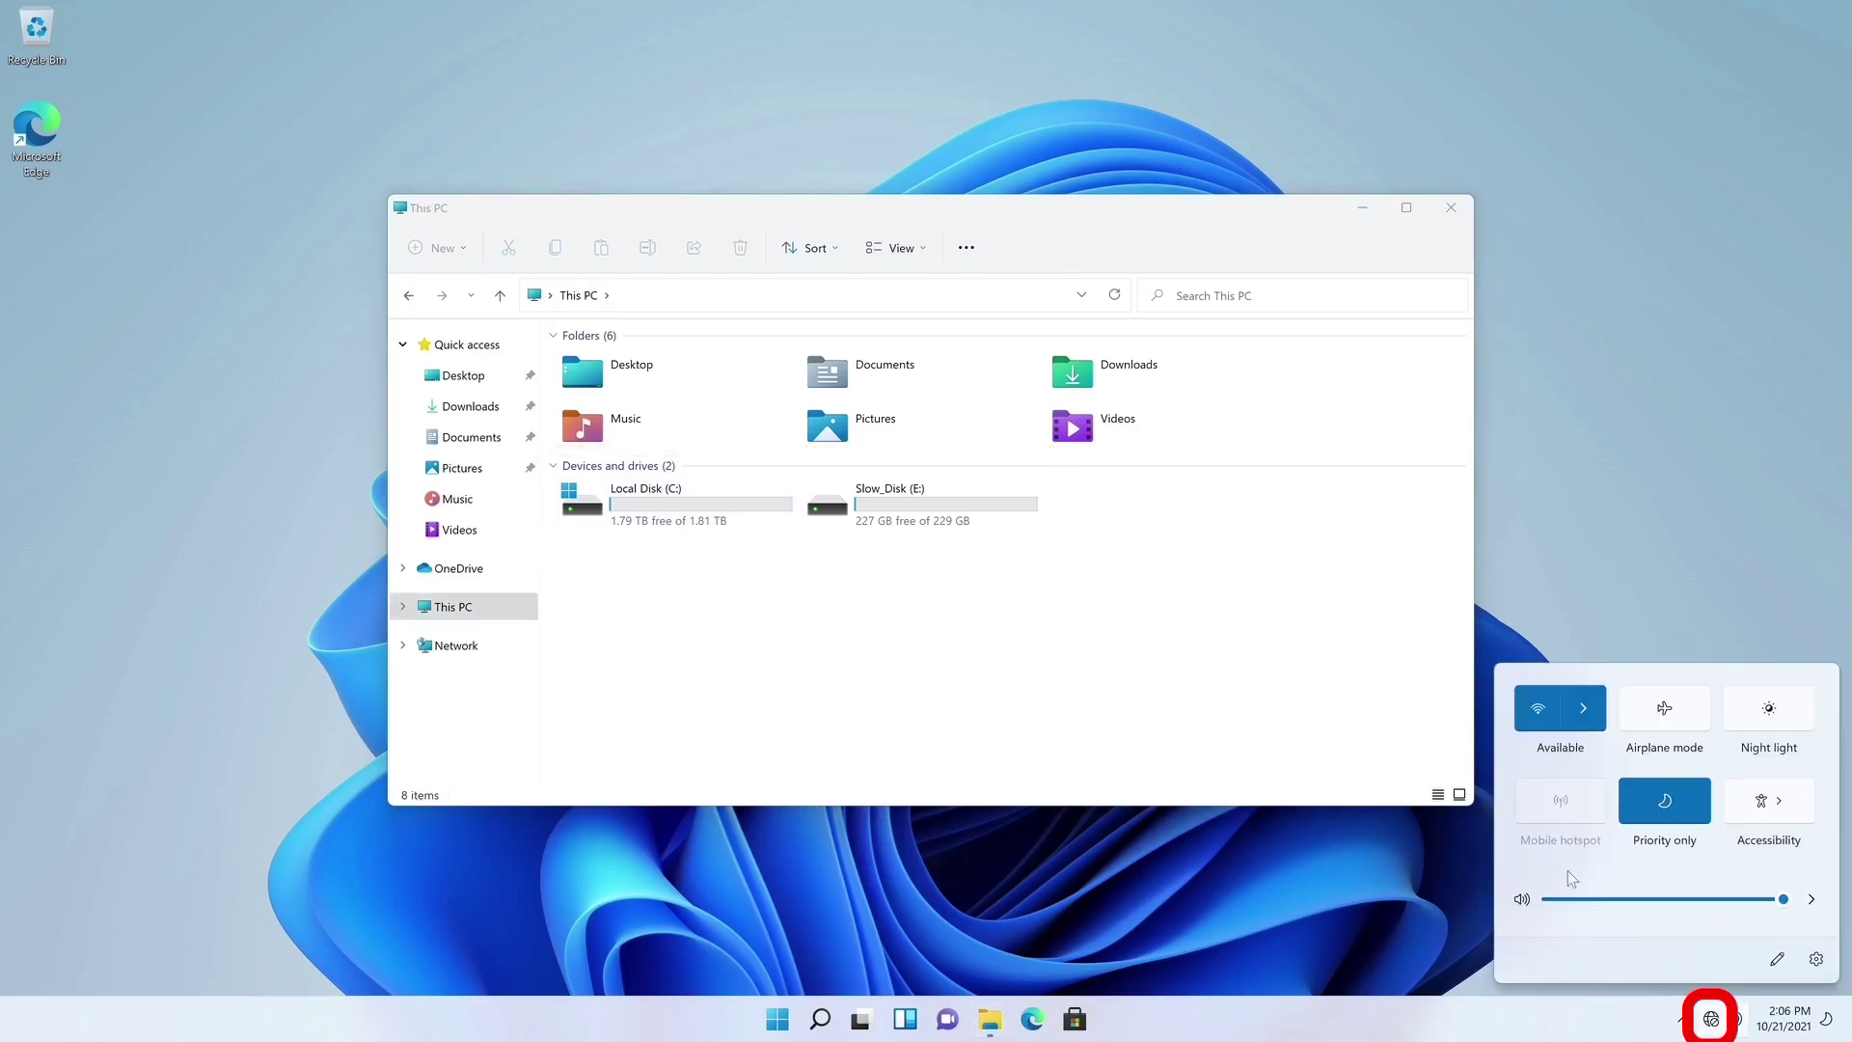
left_click(1540, 710)
left_click(1583, 708)
left_click(1587, 675)
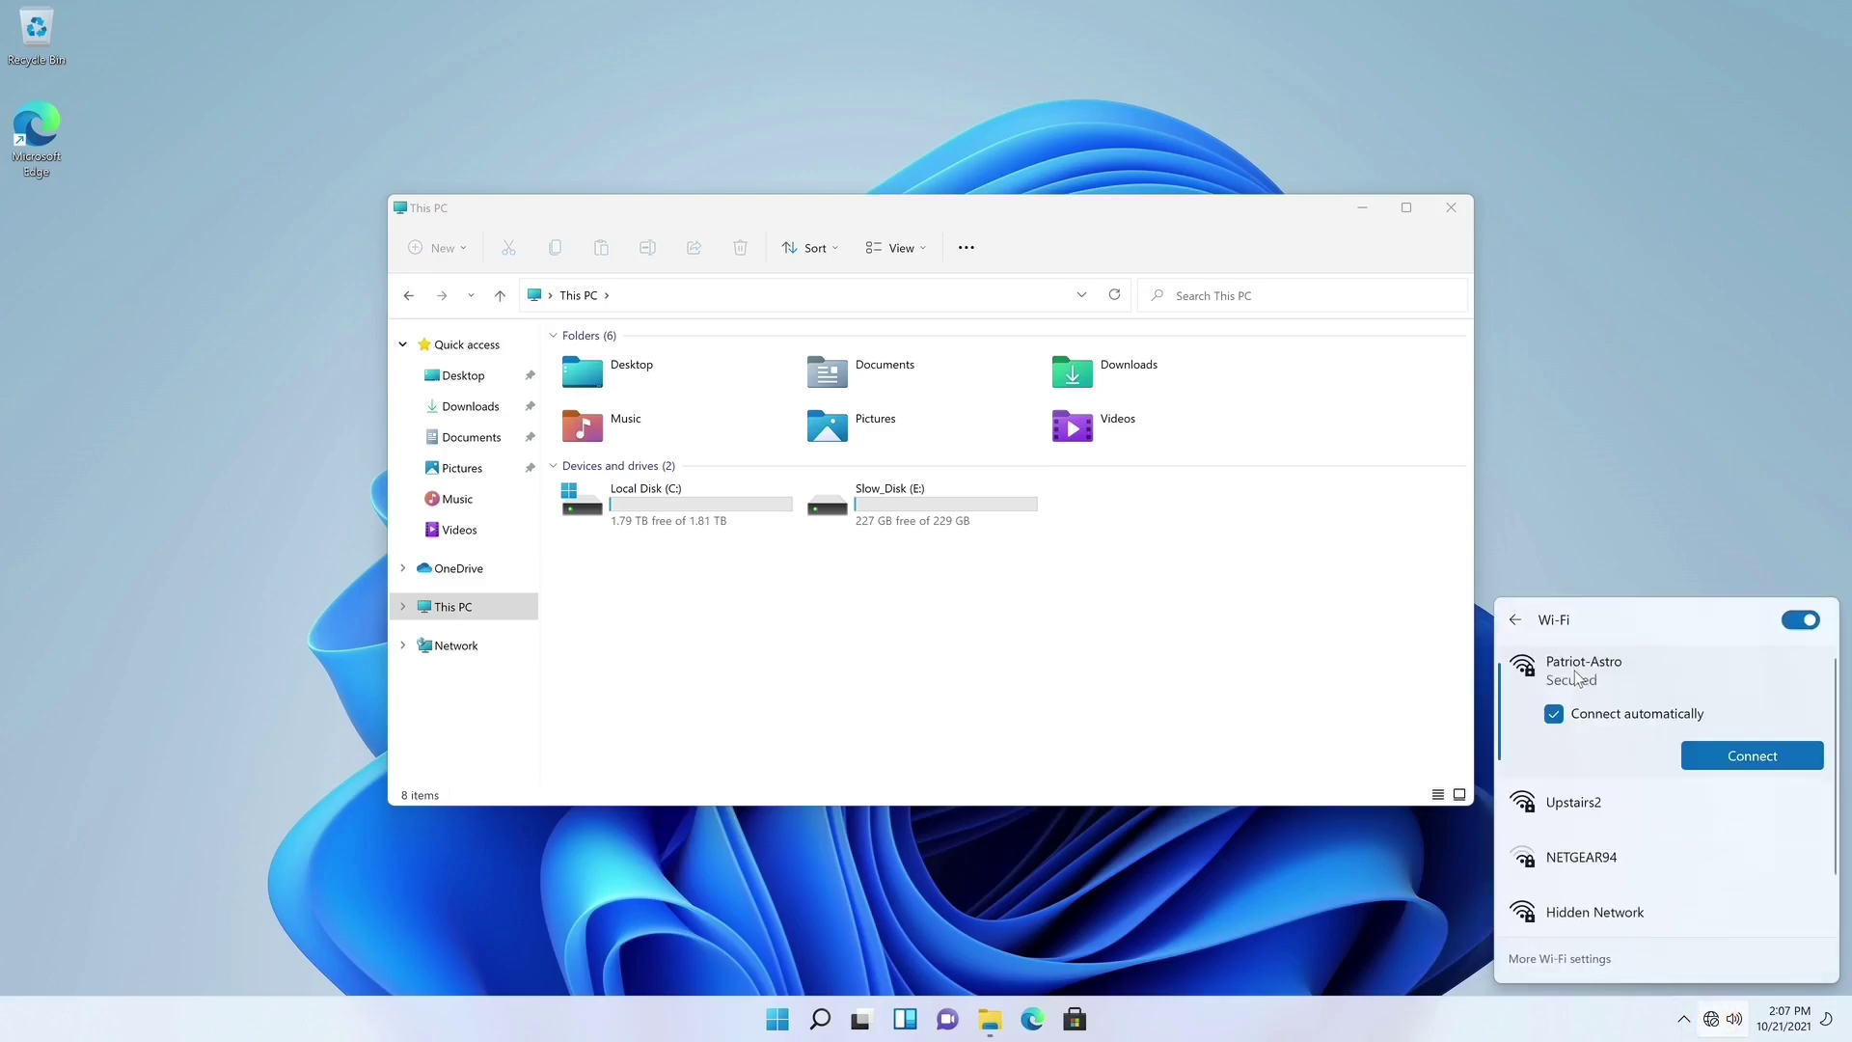
left_click(1722, 751)
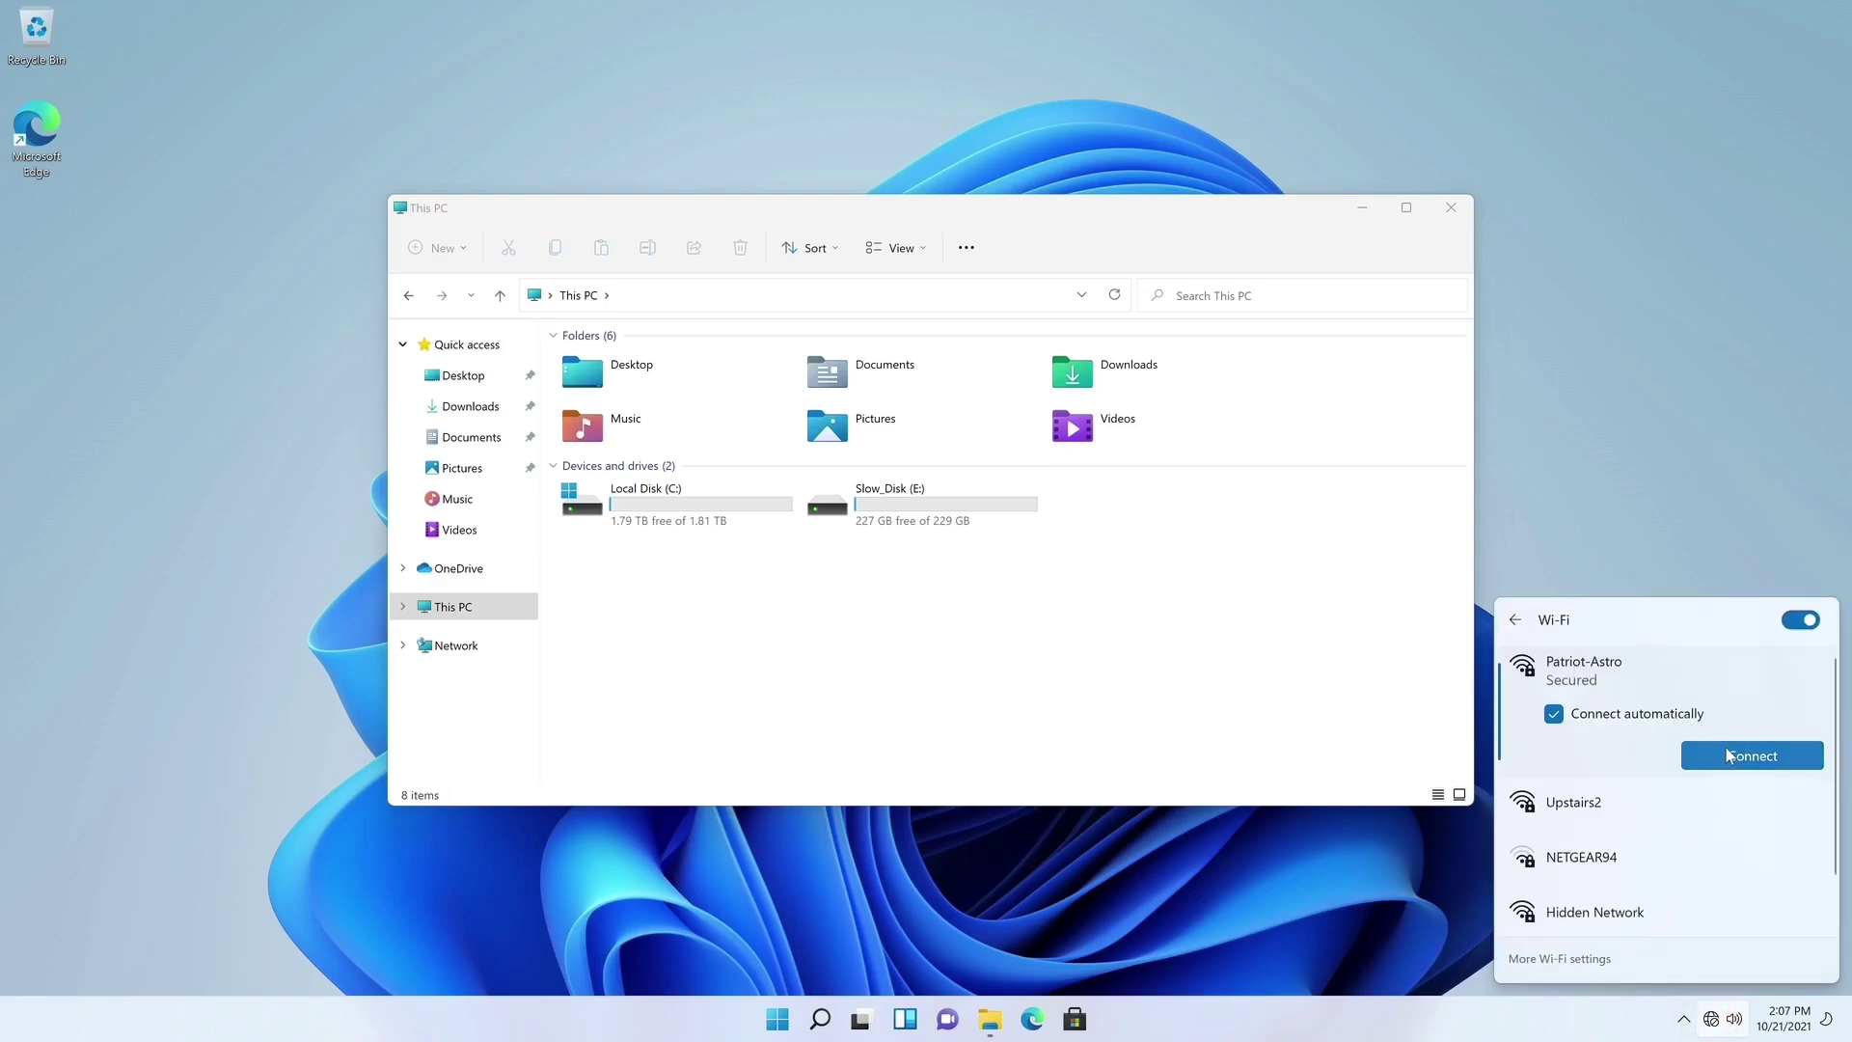
type("•••••••••••••")
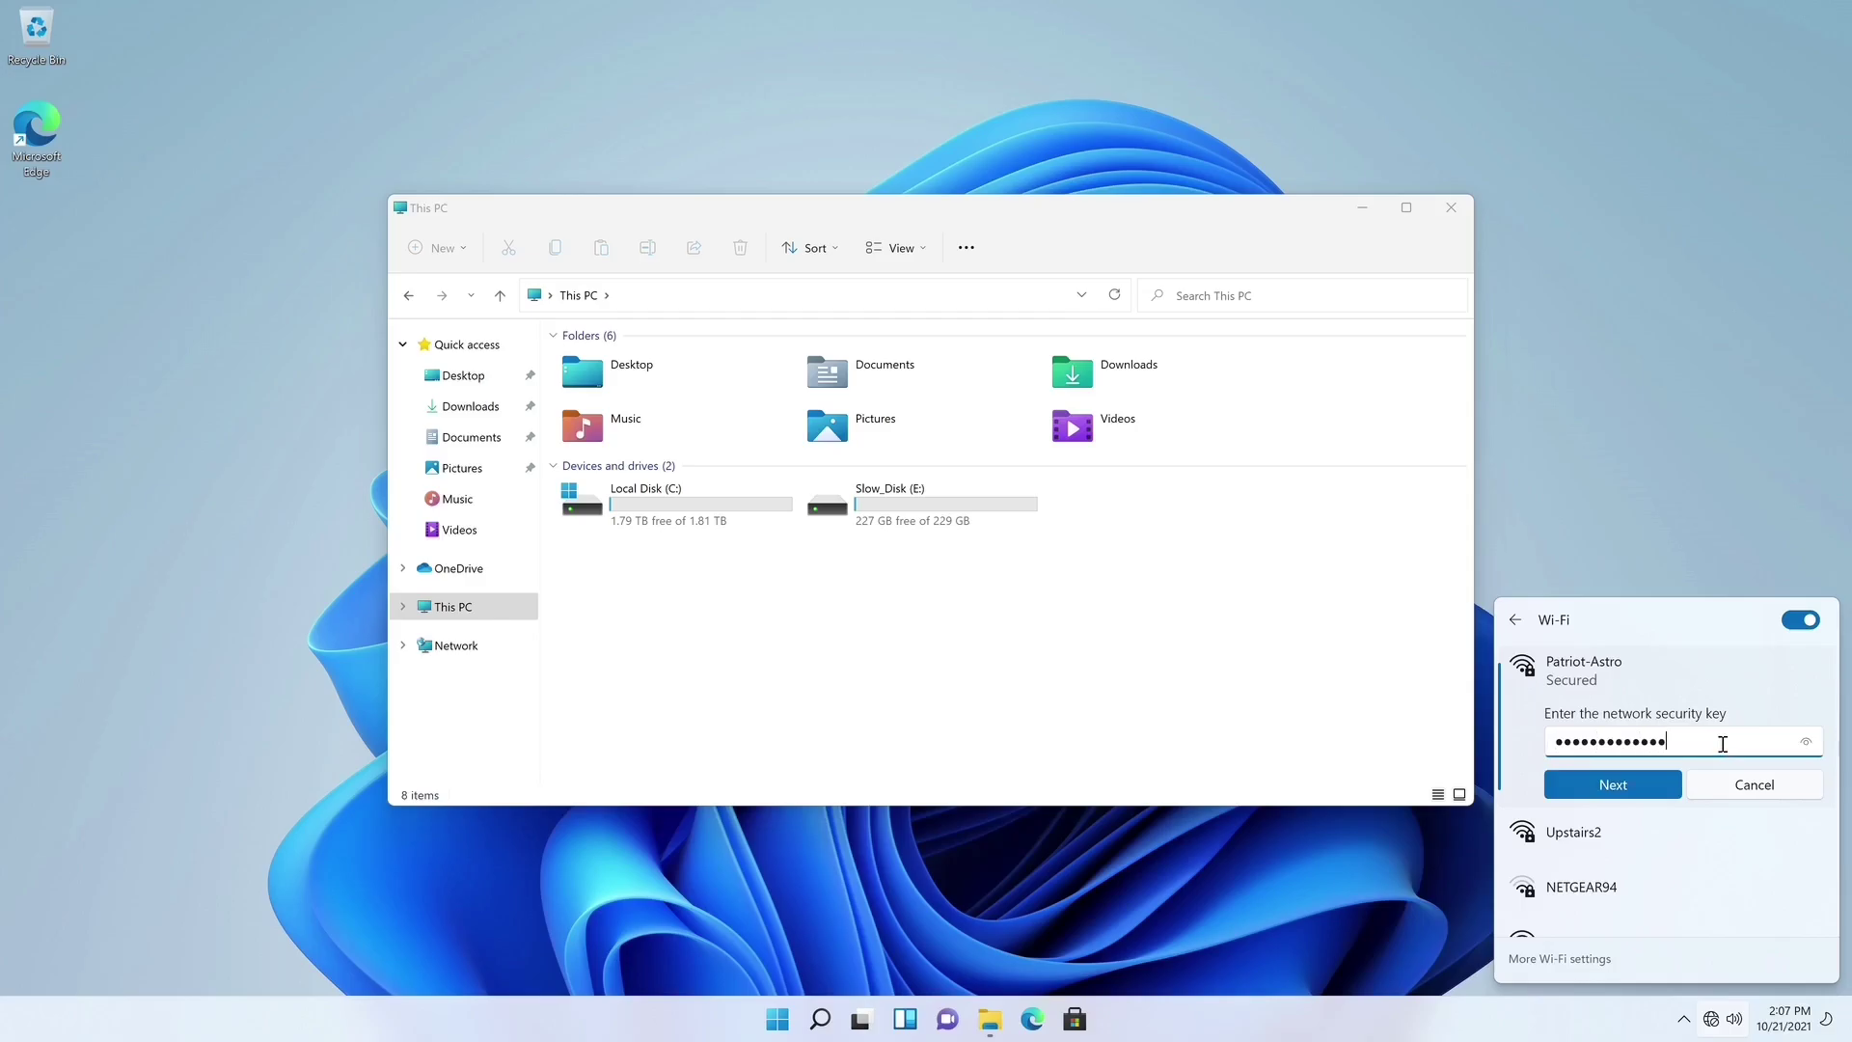
left_click(1656, 785)
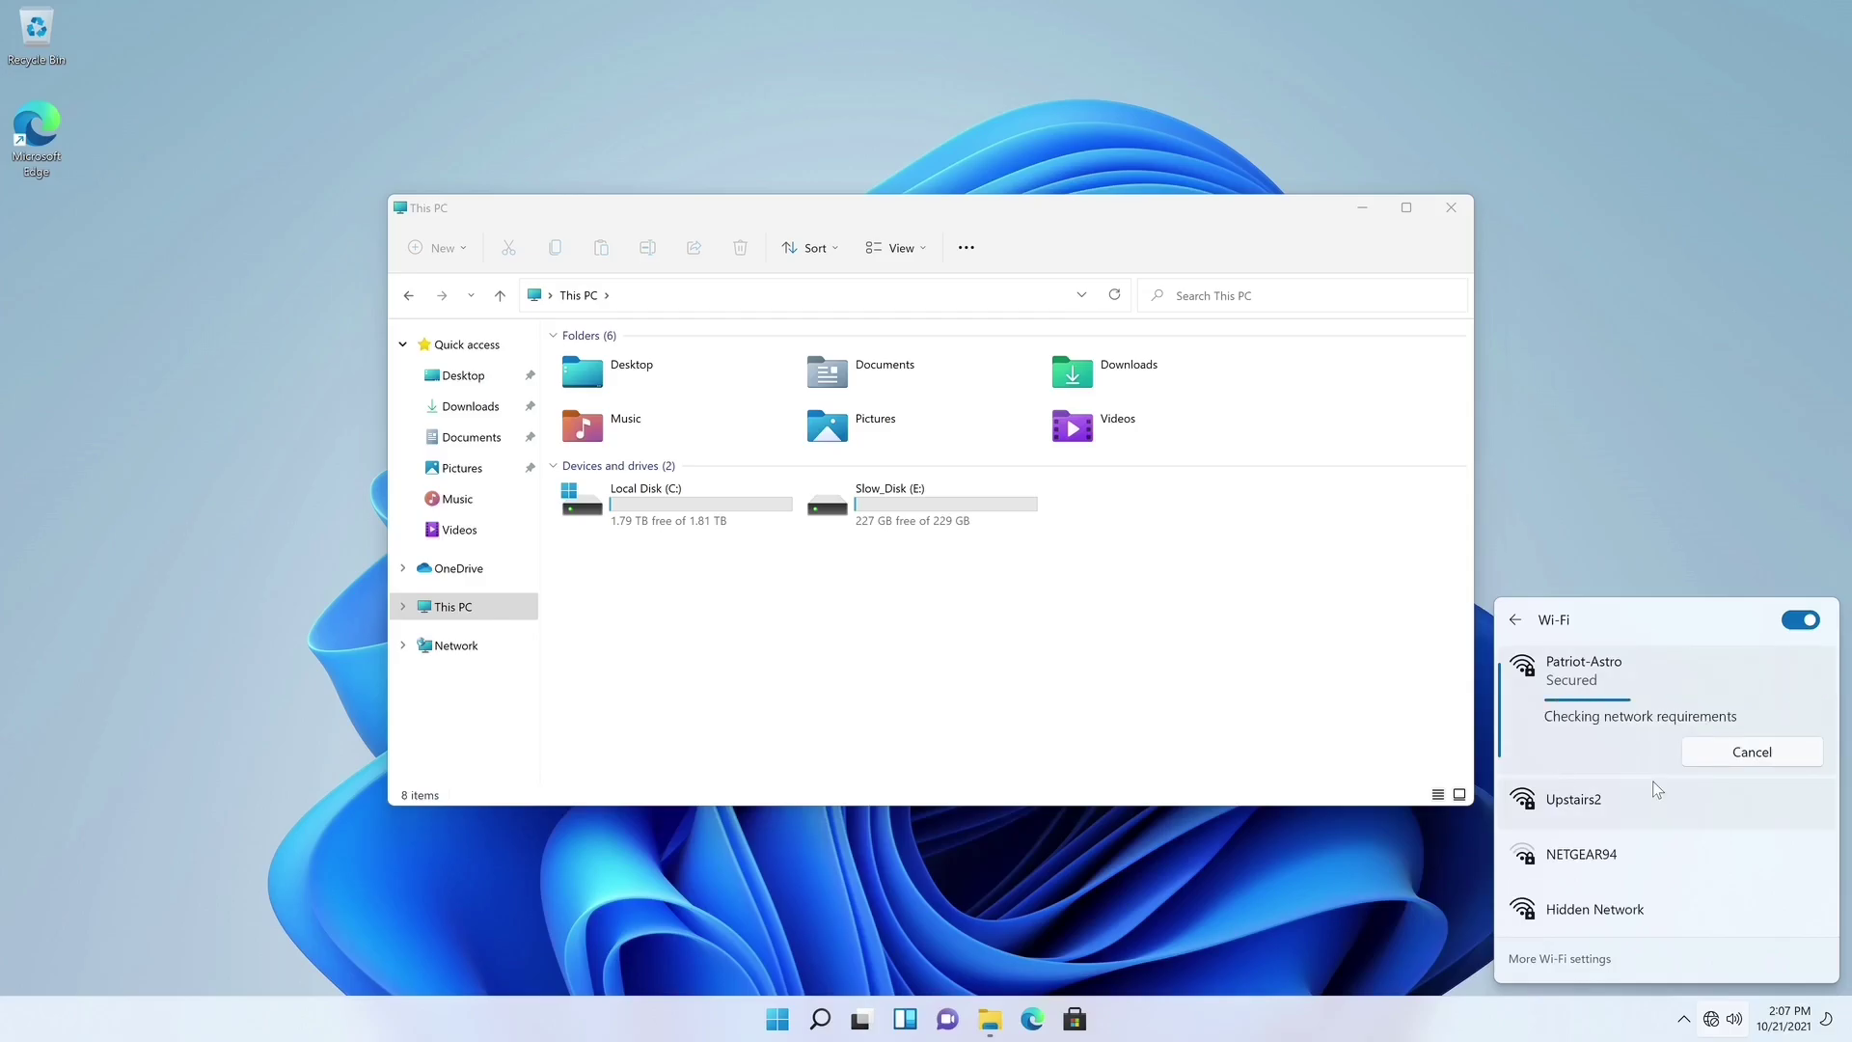